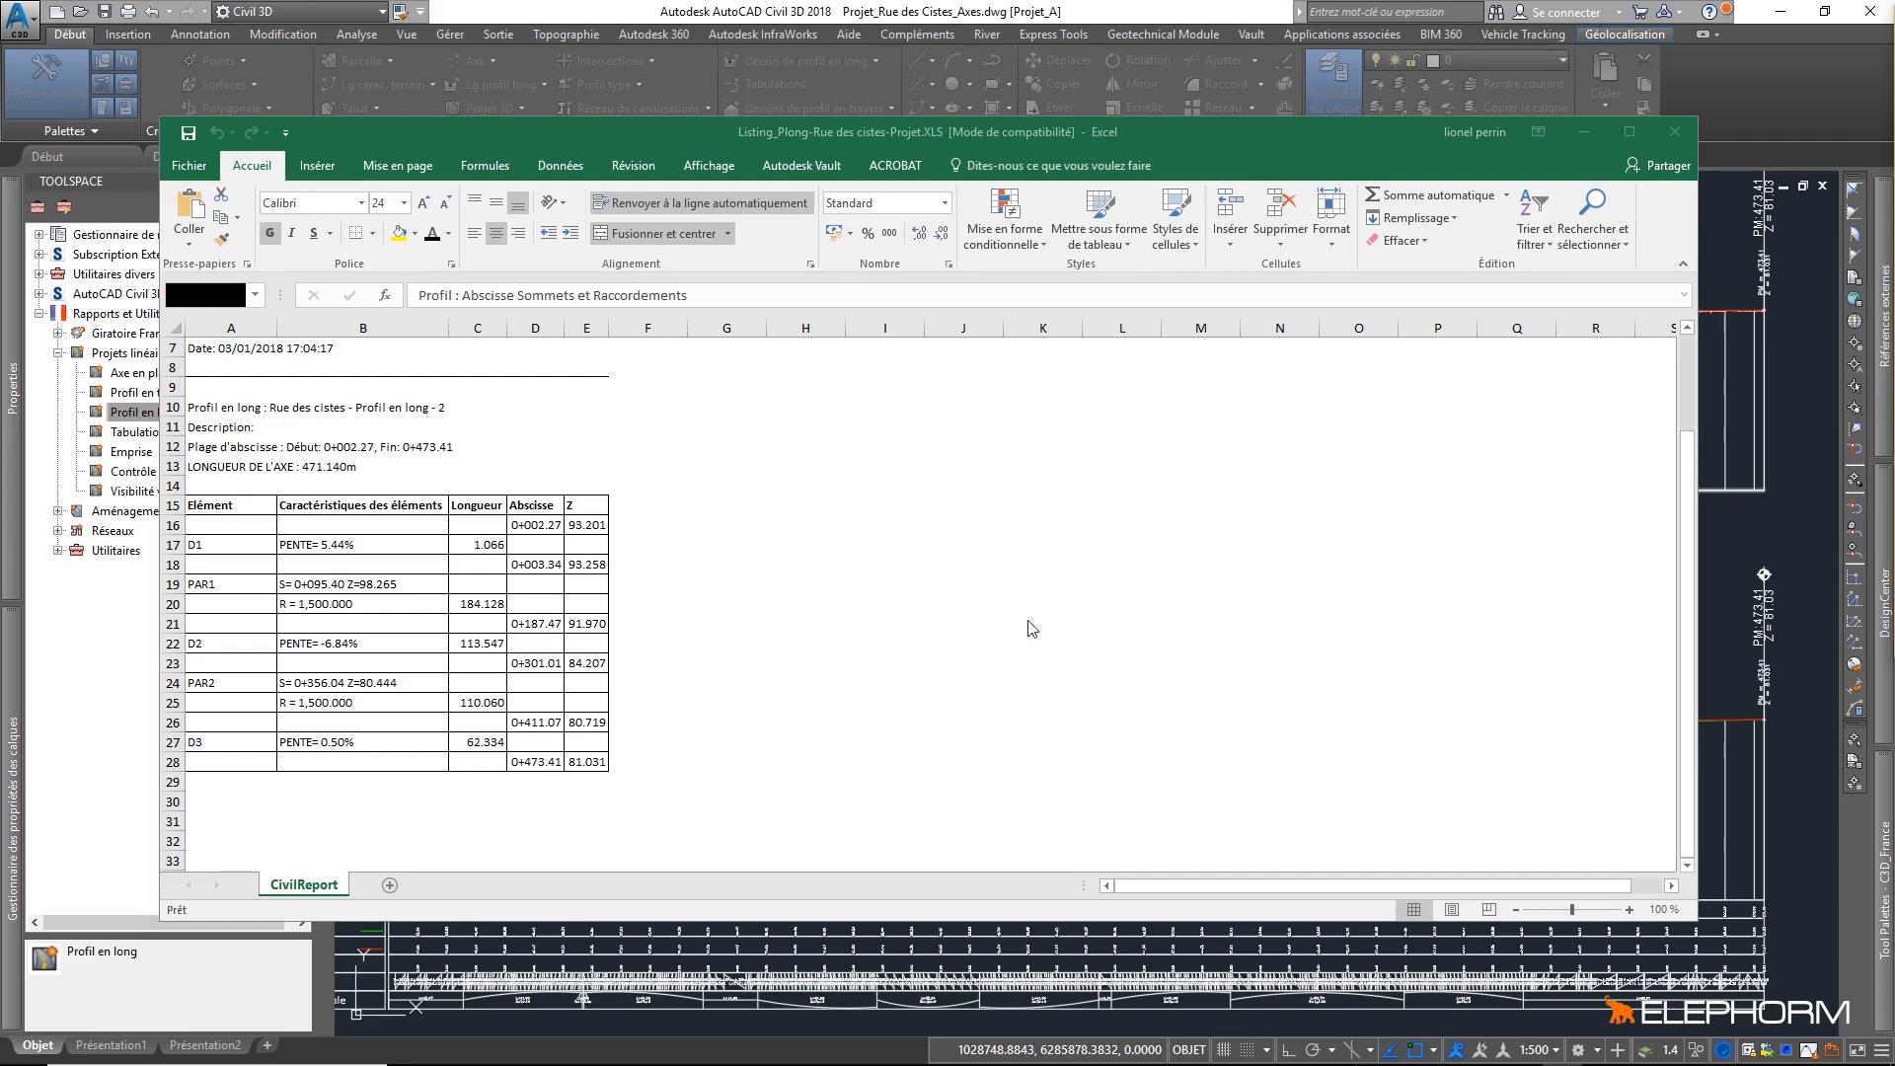
# Step: Shrink the Excel listing window to fit its table and move it beside the profile drawing
pyautogui.click(1014, 644)
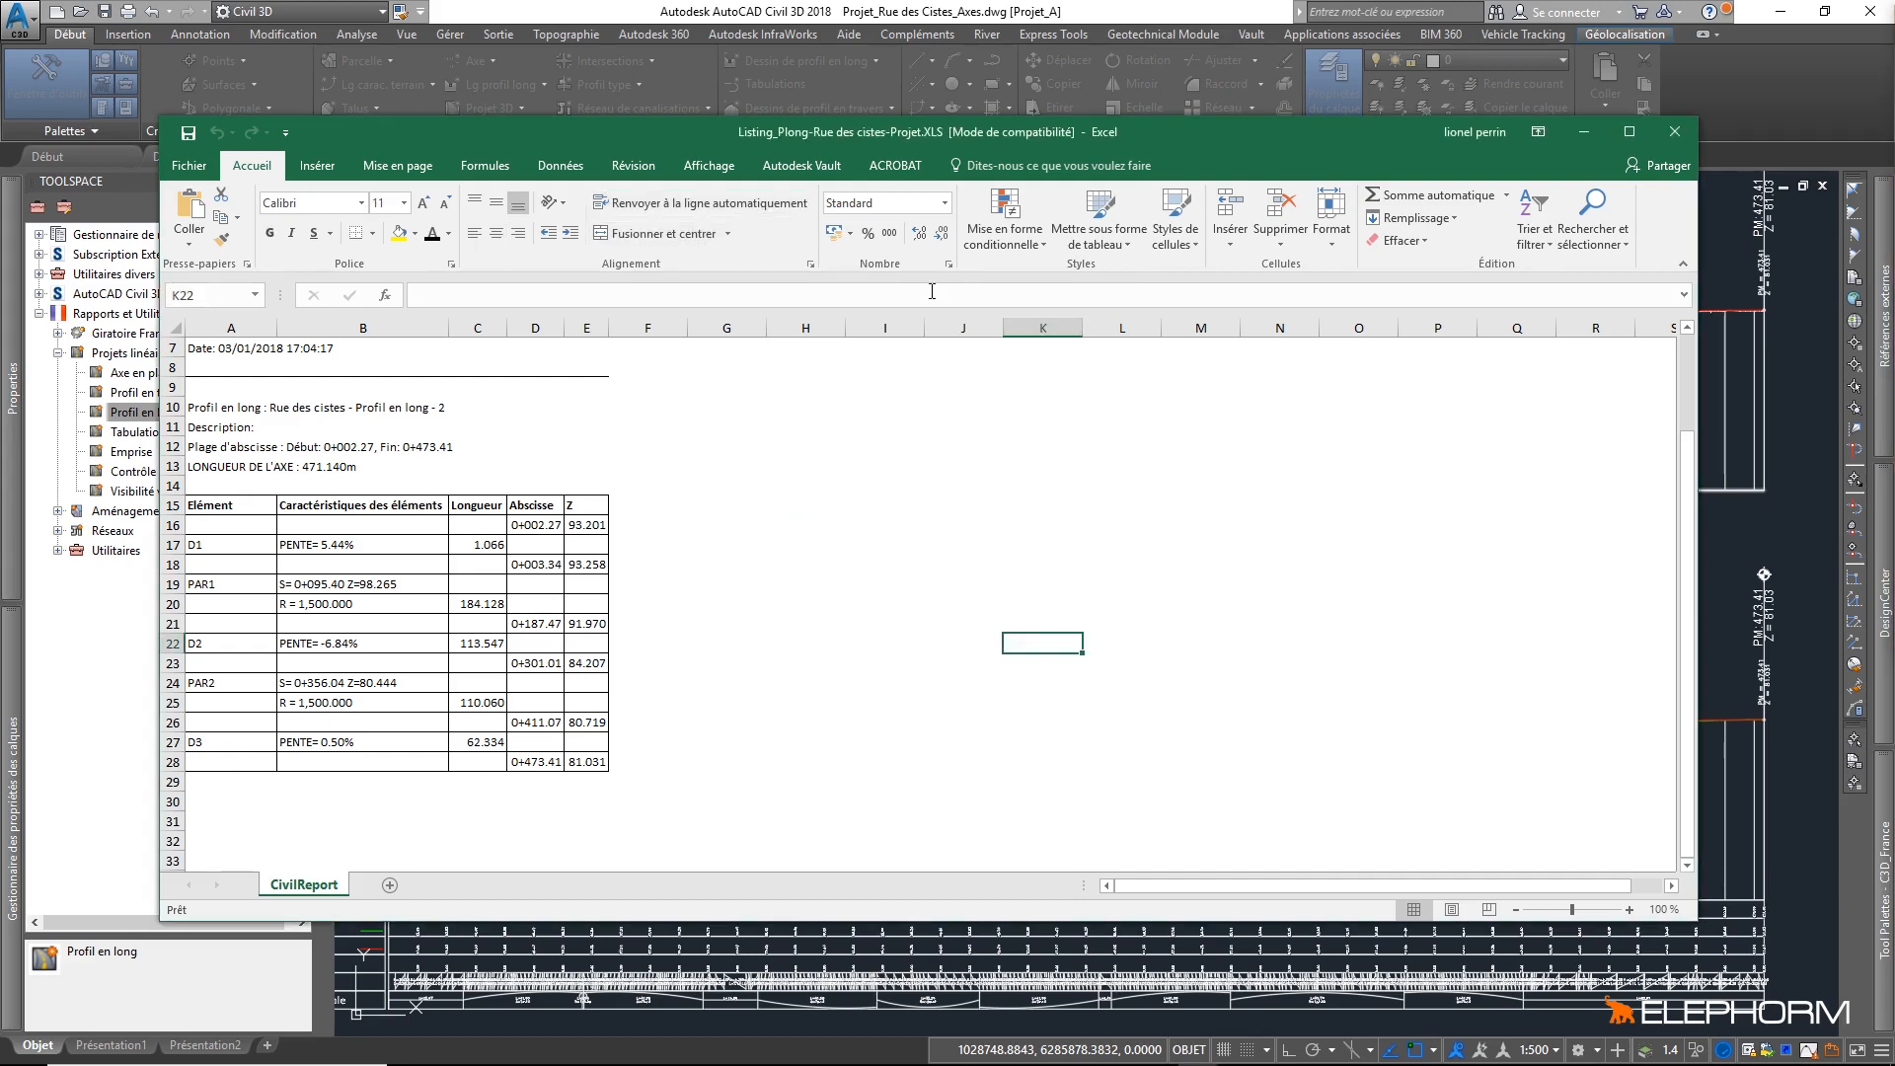
pyautogui.moveTo(969, 136); pyautogui.dragTo(1135, 96)
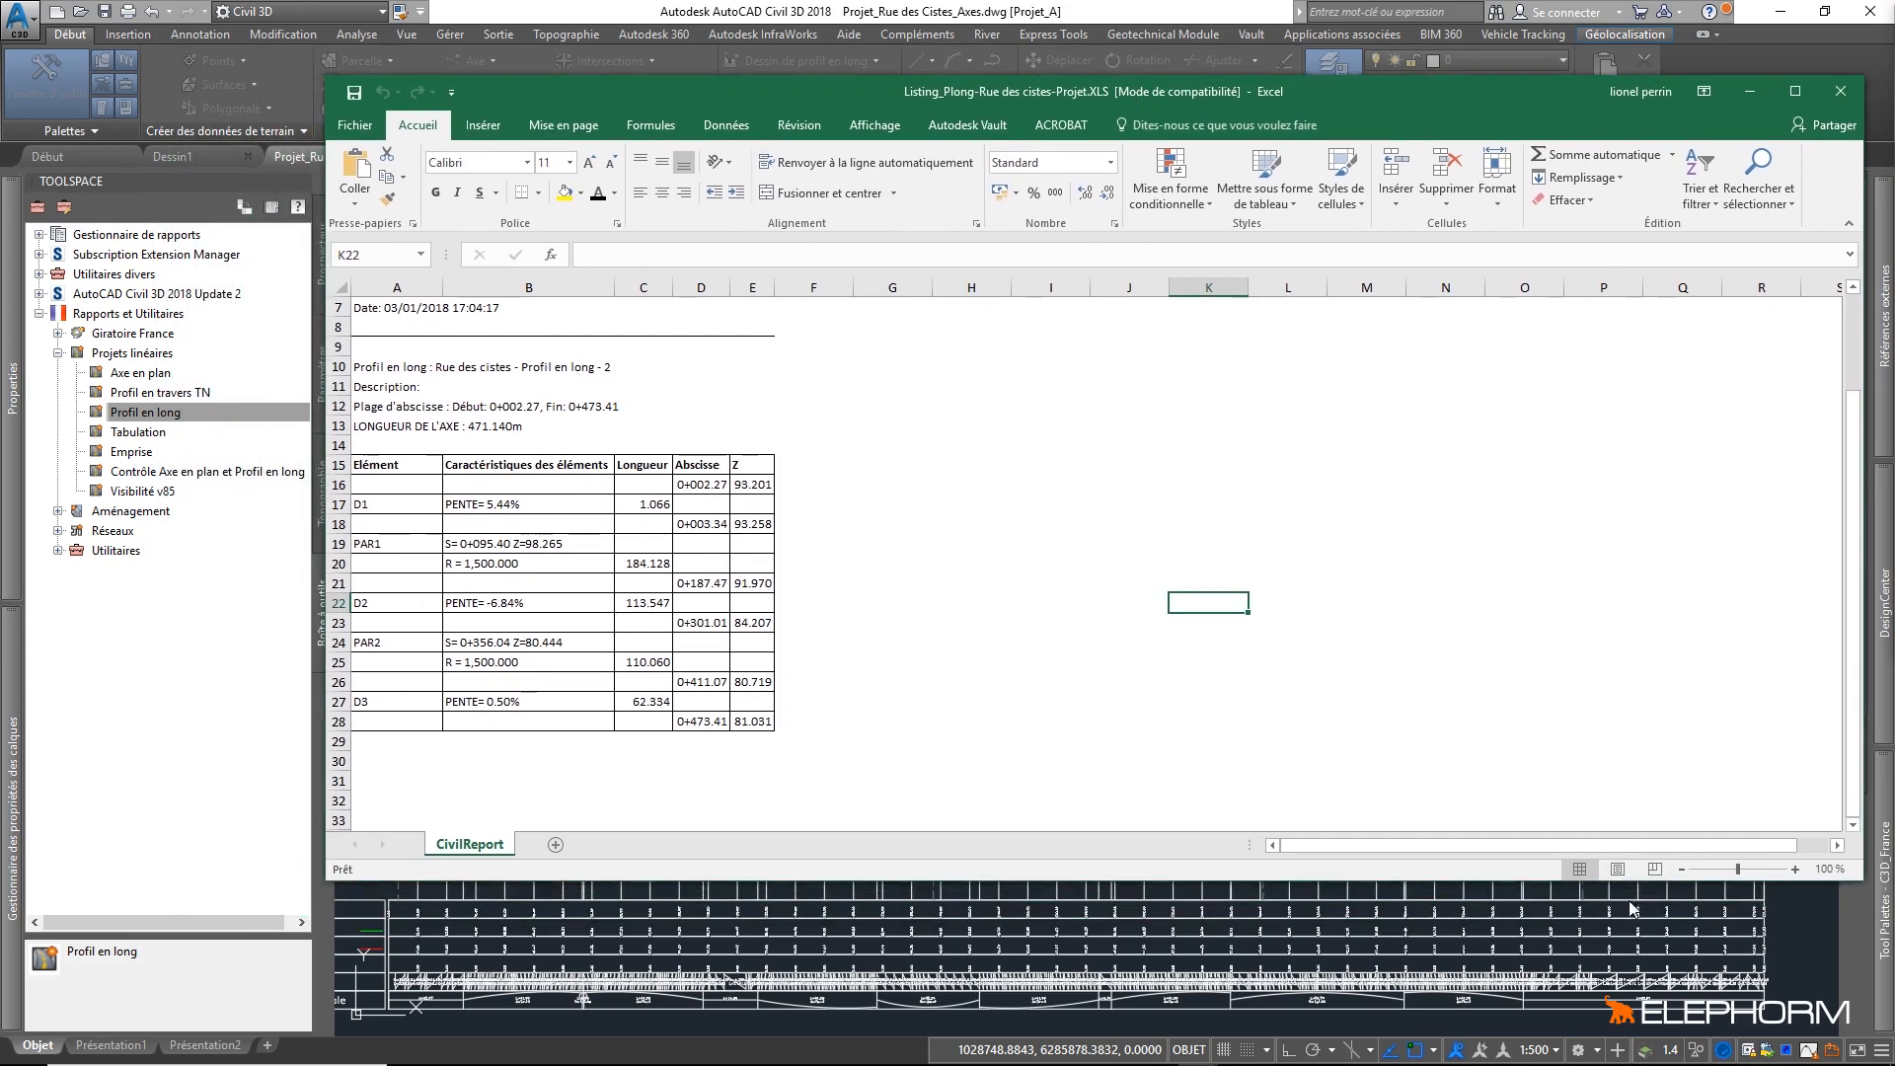
pyautogui.moveTo(1862, 885)
pyautogui.mouseDown()
pyautogui.moveTo(1861, 906)
pyautogui.moveTo(1184, 982)
pyautogui.moveTo(833, 997)
pyautogui.mouseUp()
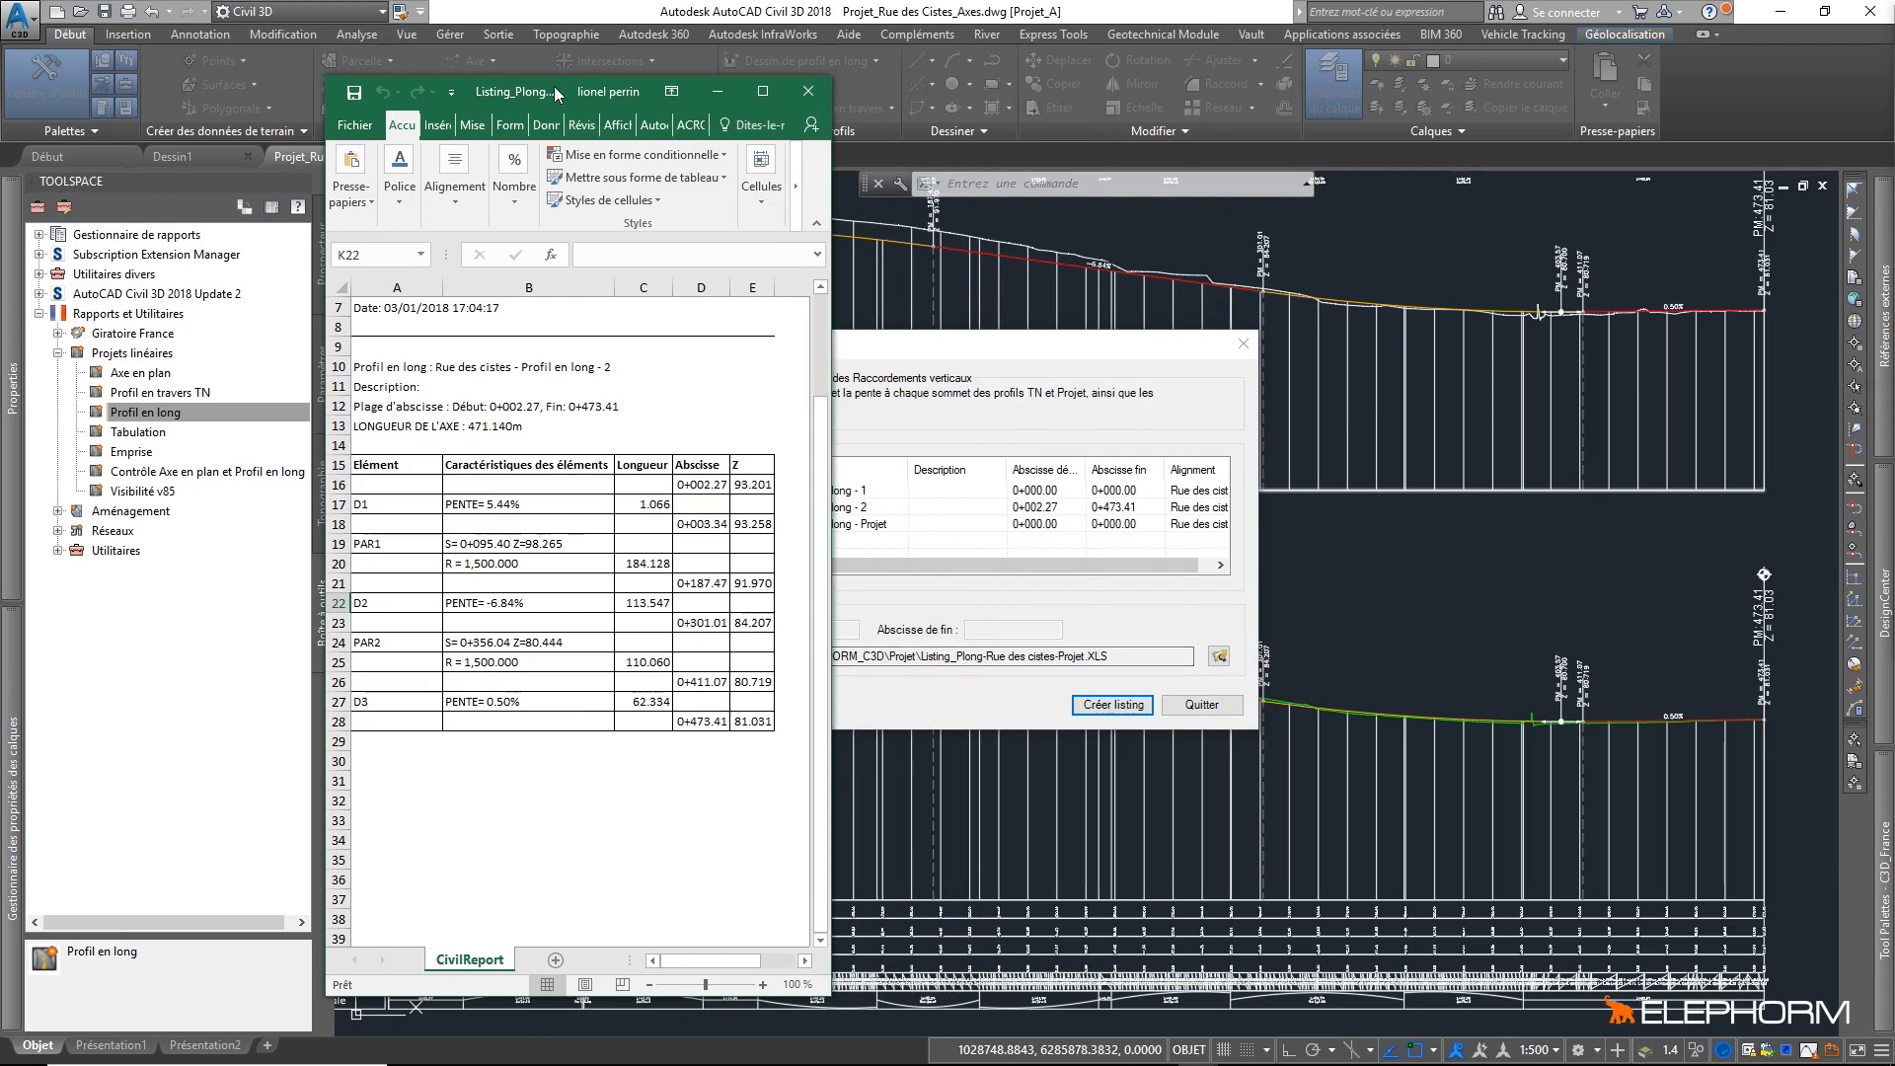
pyautogui.moveTo(553, 88); pyautogui.dragTo(1621, 47)
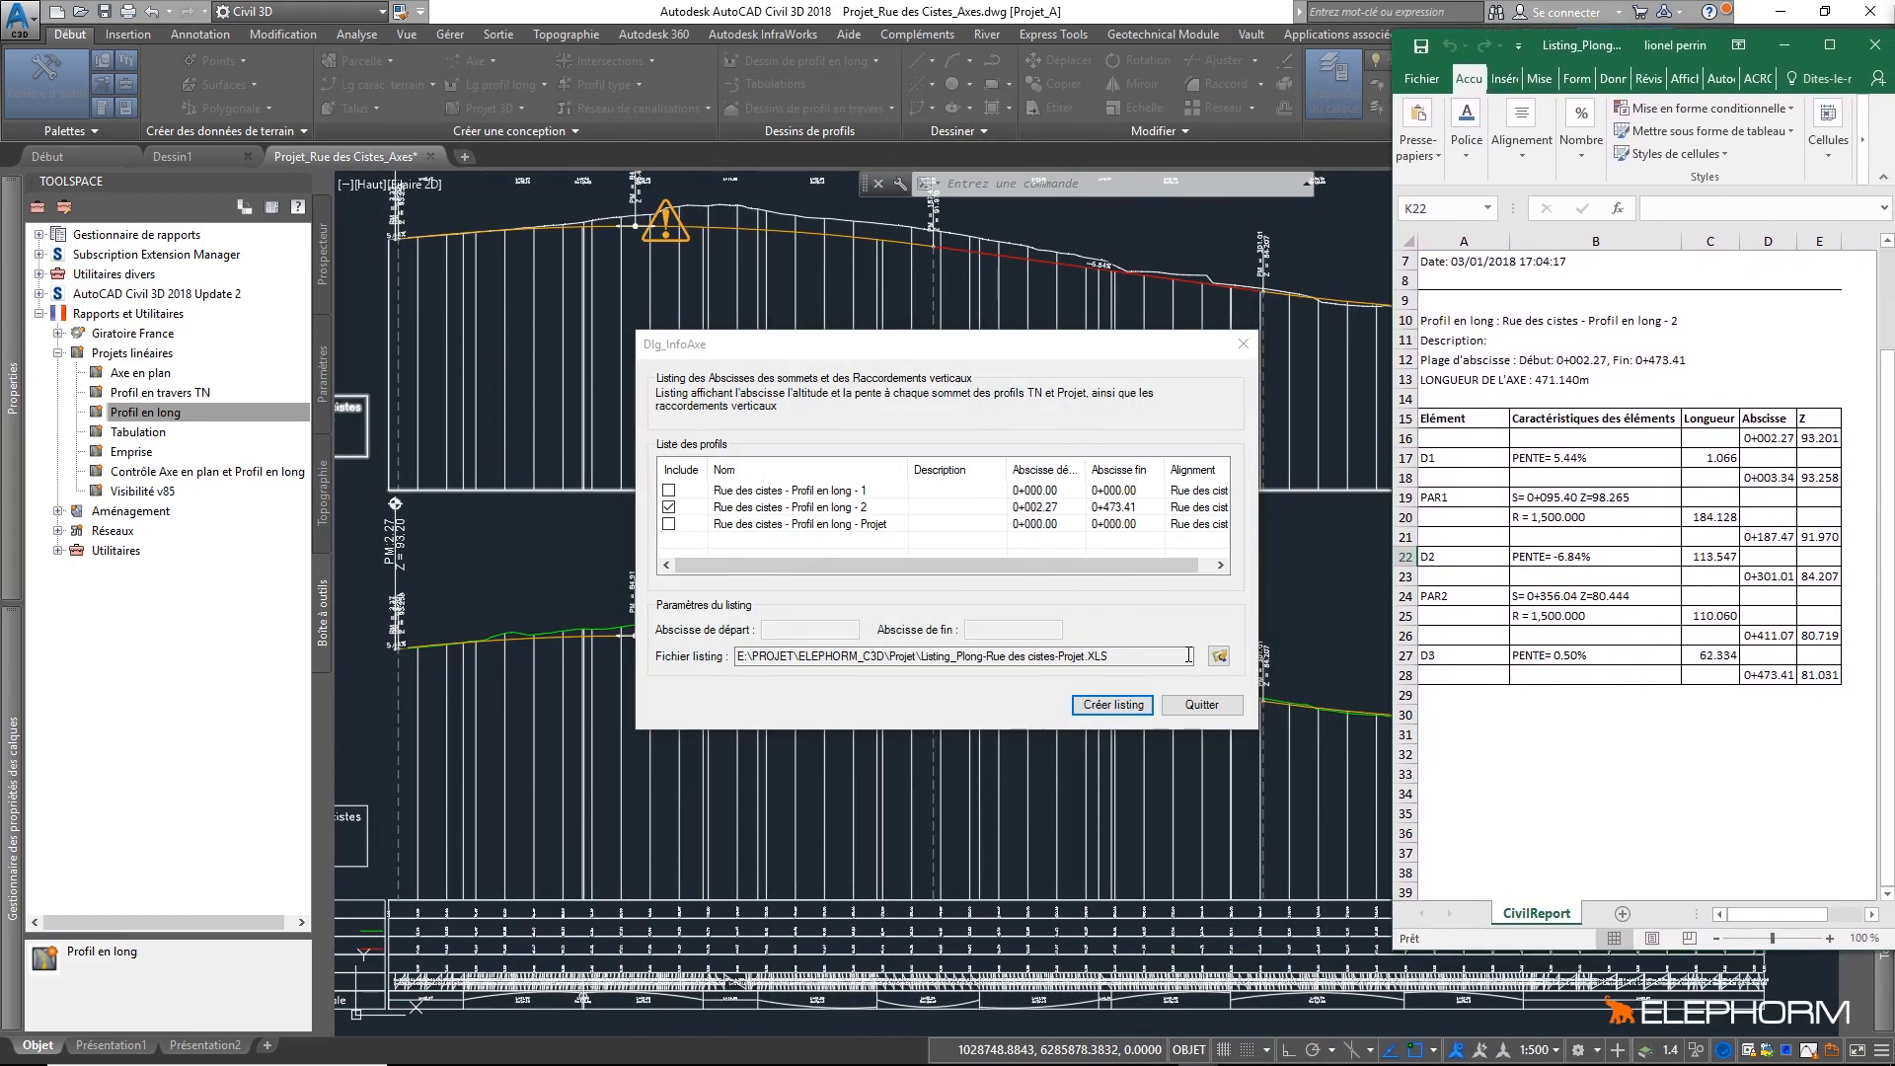
# Step: Quit the profile listing dialog and resize the Civil 3D and Excel windows so both fill the screen side by side
pyautogui.click(1201, 704)
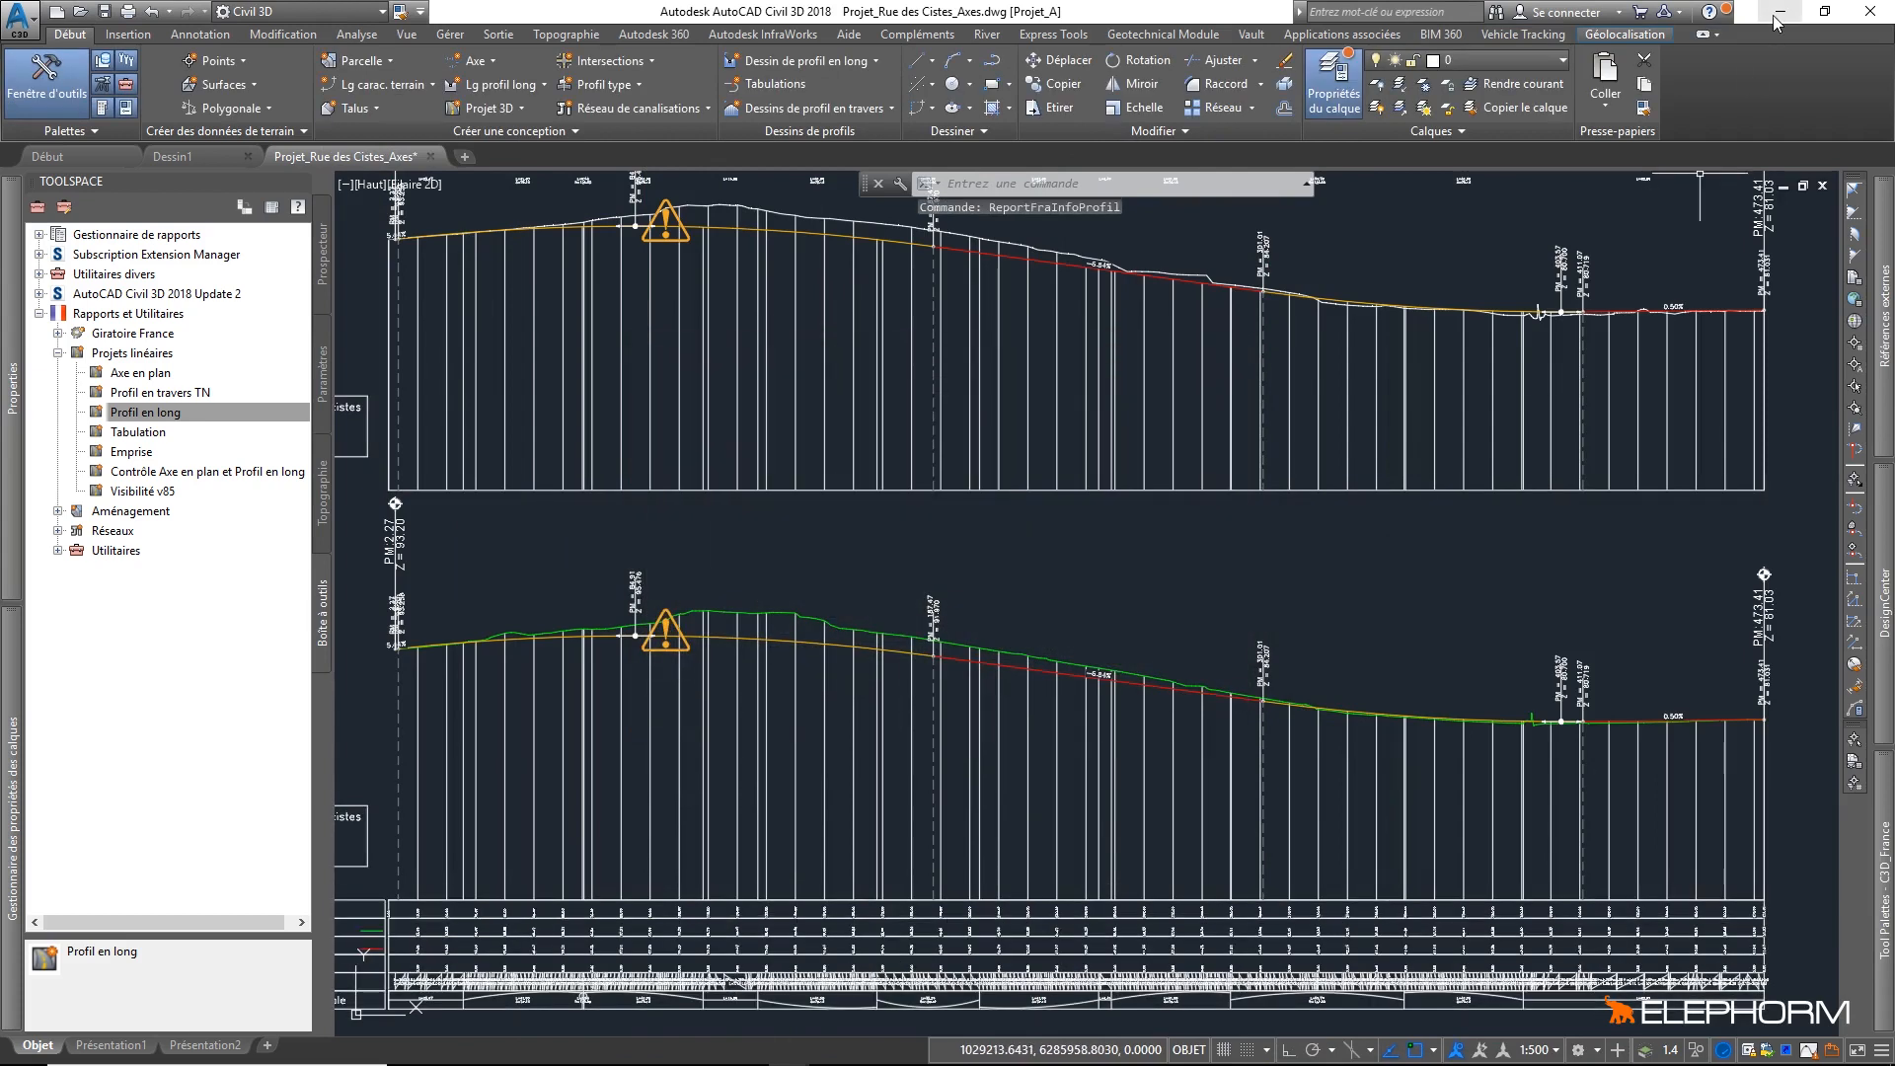
pyautogui.click(1825, 12)
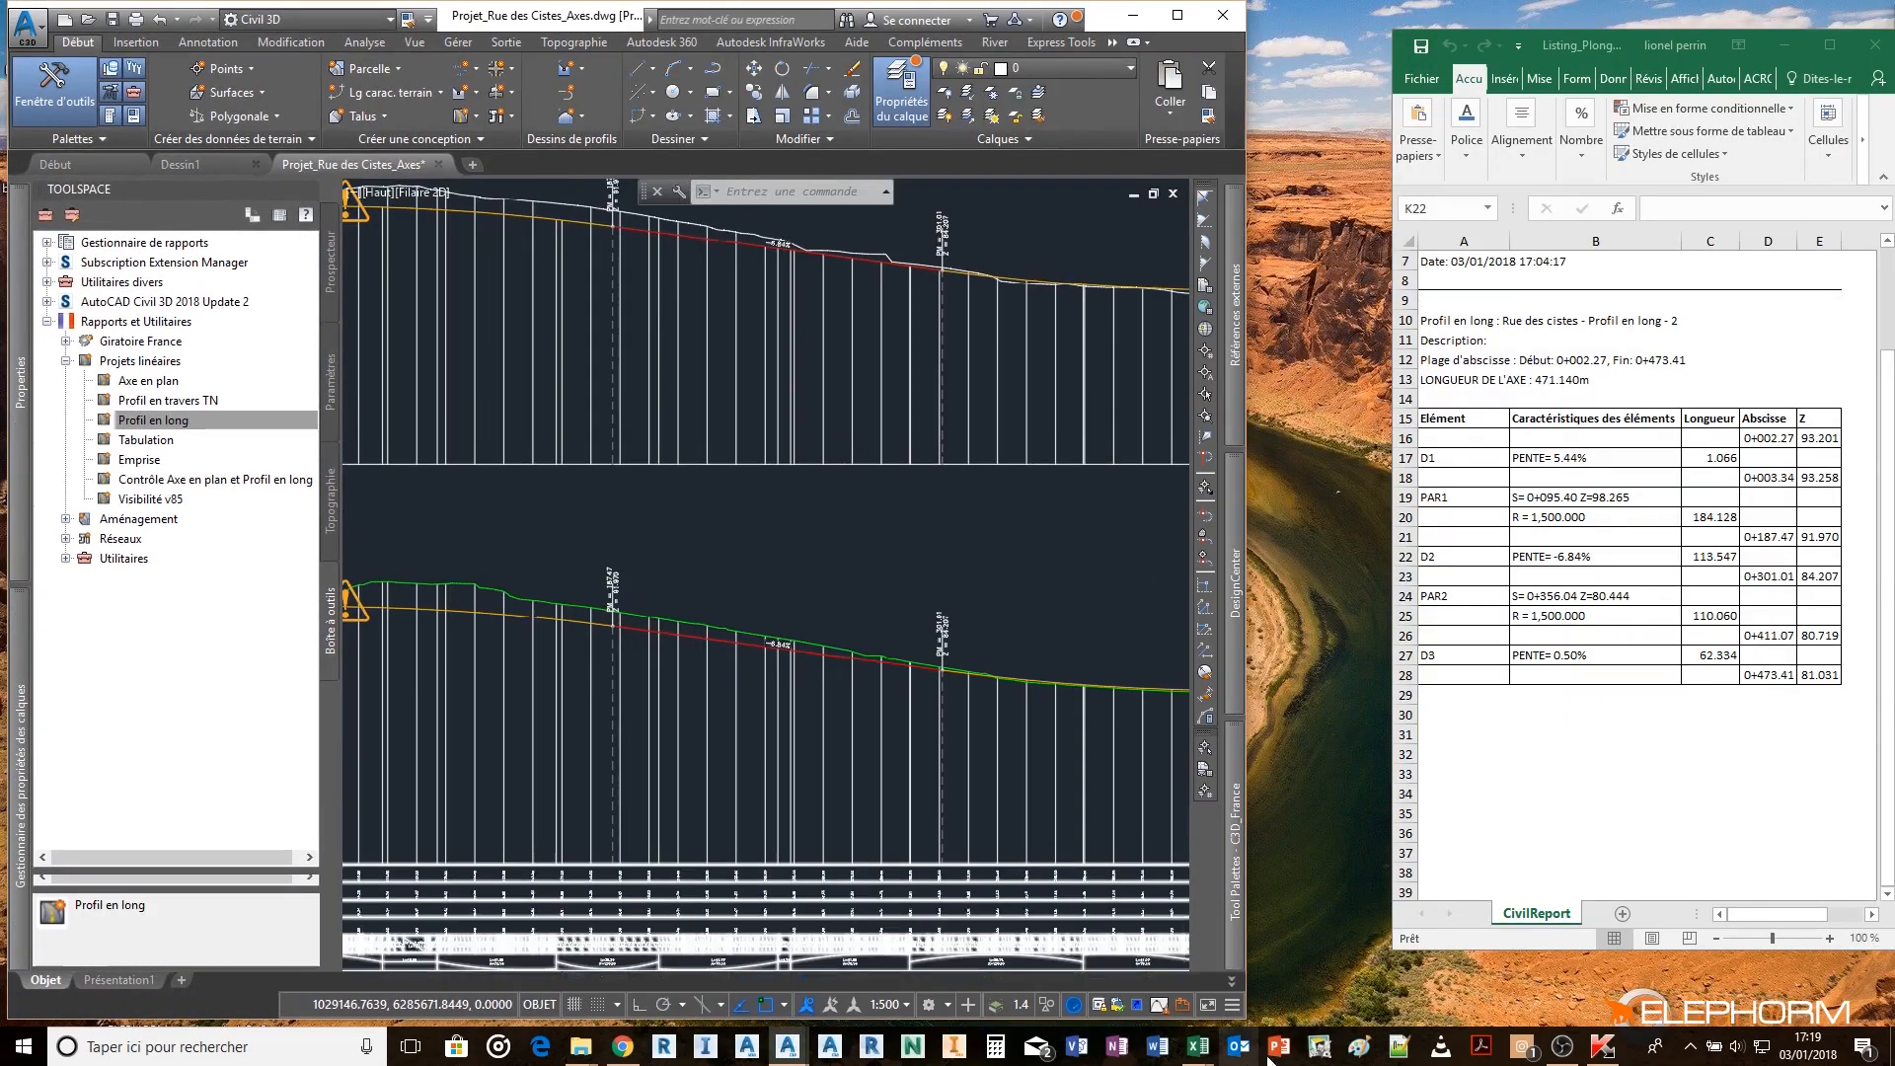
pyautogui.moveTo(1252, 1015)
pyautogui.mouseDown()
pyautogui.moveTo(1326, 1017)
pyautogui.moveTo(1385, 1062)
pyautogui.mouseUp()
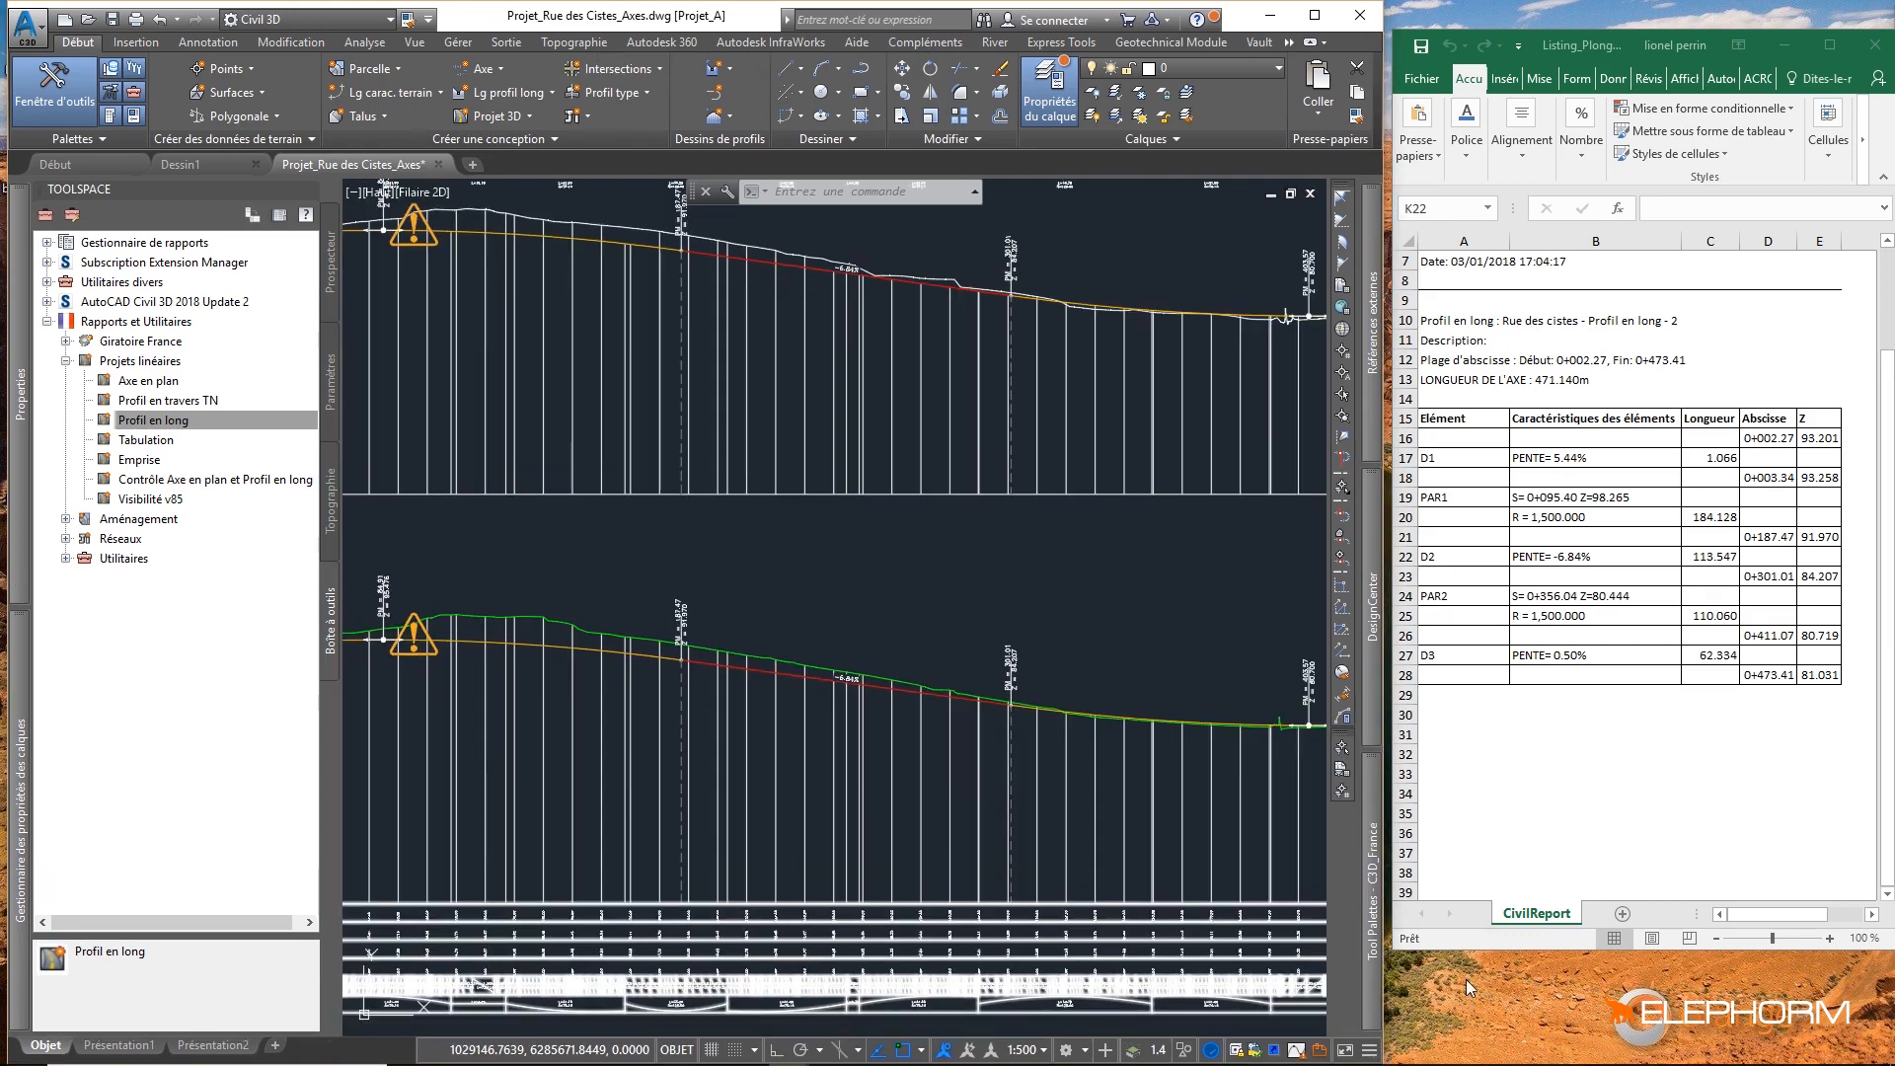
pyautogui.moveTo(1493, 953); pyautogui.dragTo(1501, 1065)
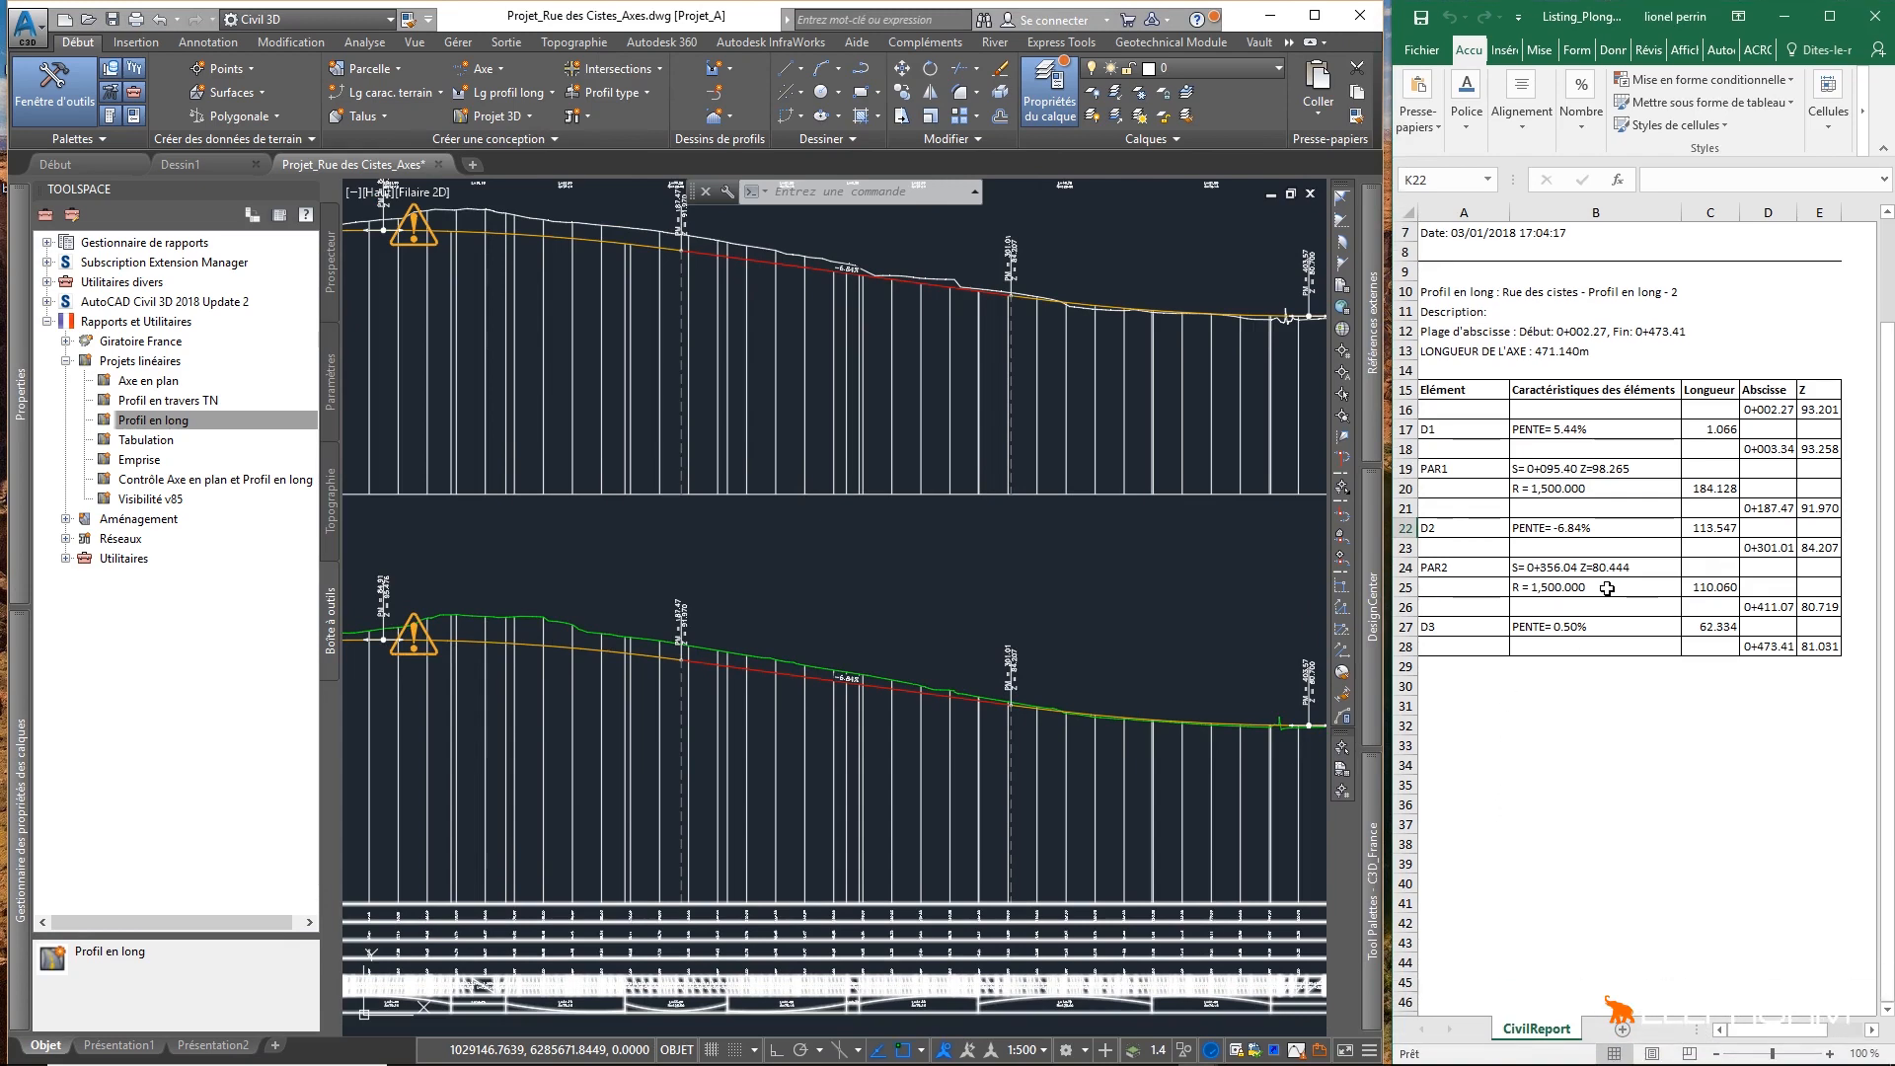
# Step: Freeze the layer of the existing project profile line "Rue des cistes - Profil en long - 2"
pyautogui.click(649, 566)
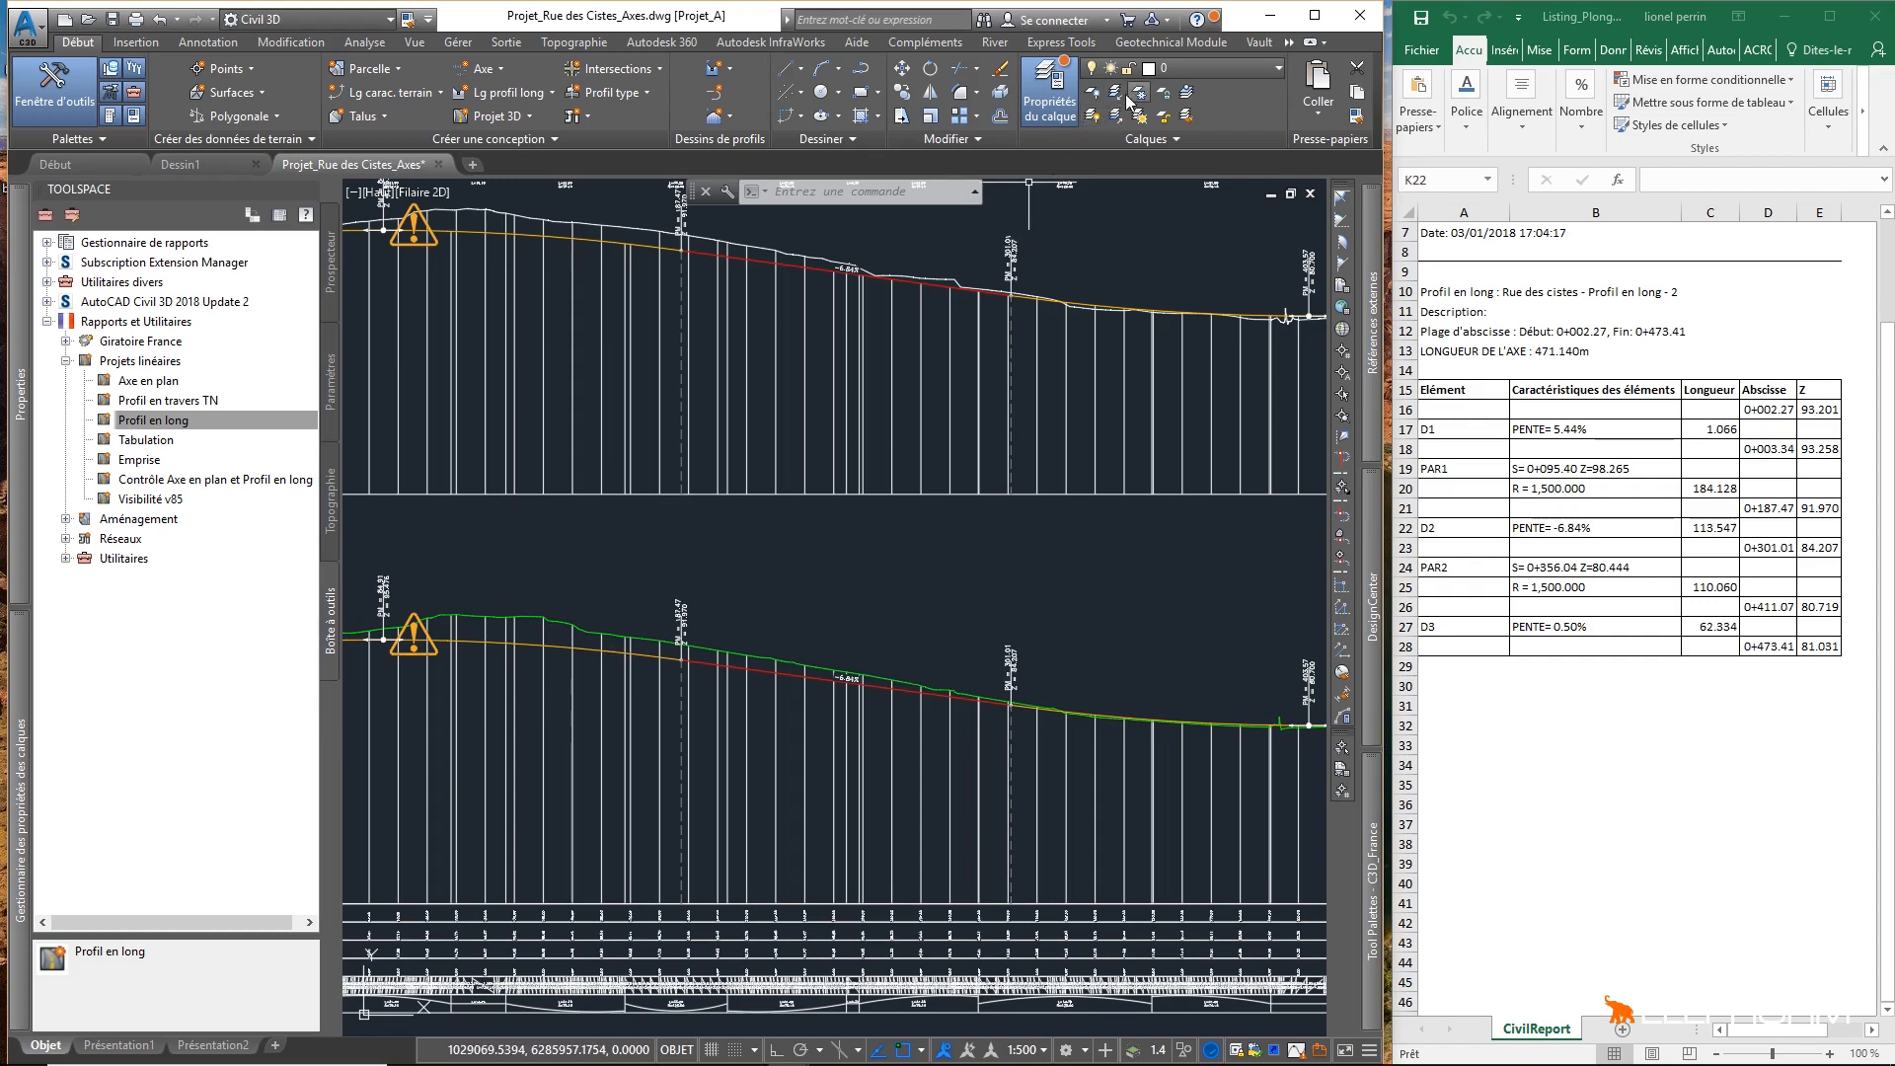
pyautogui.click(857, 117)
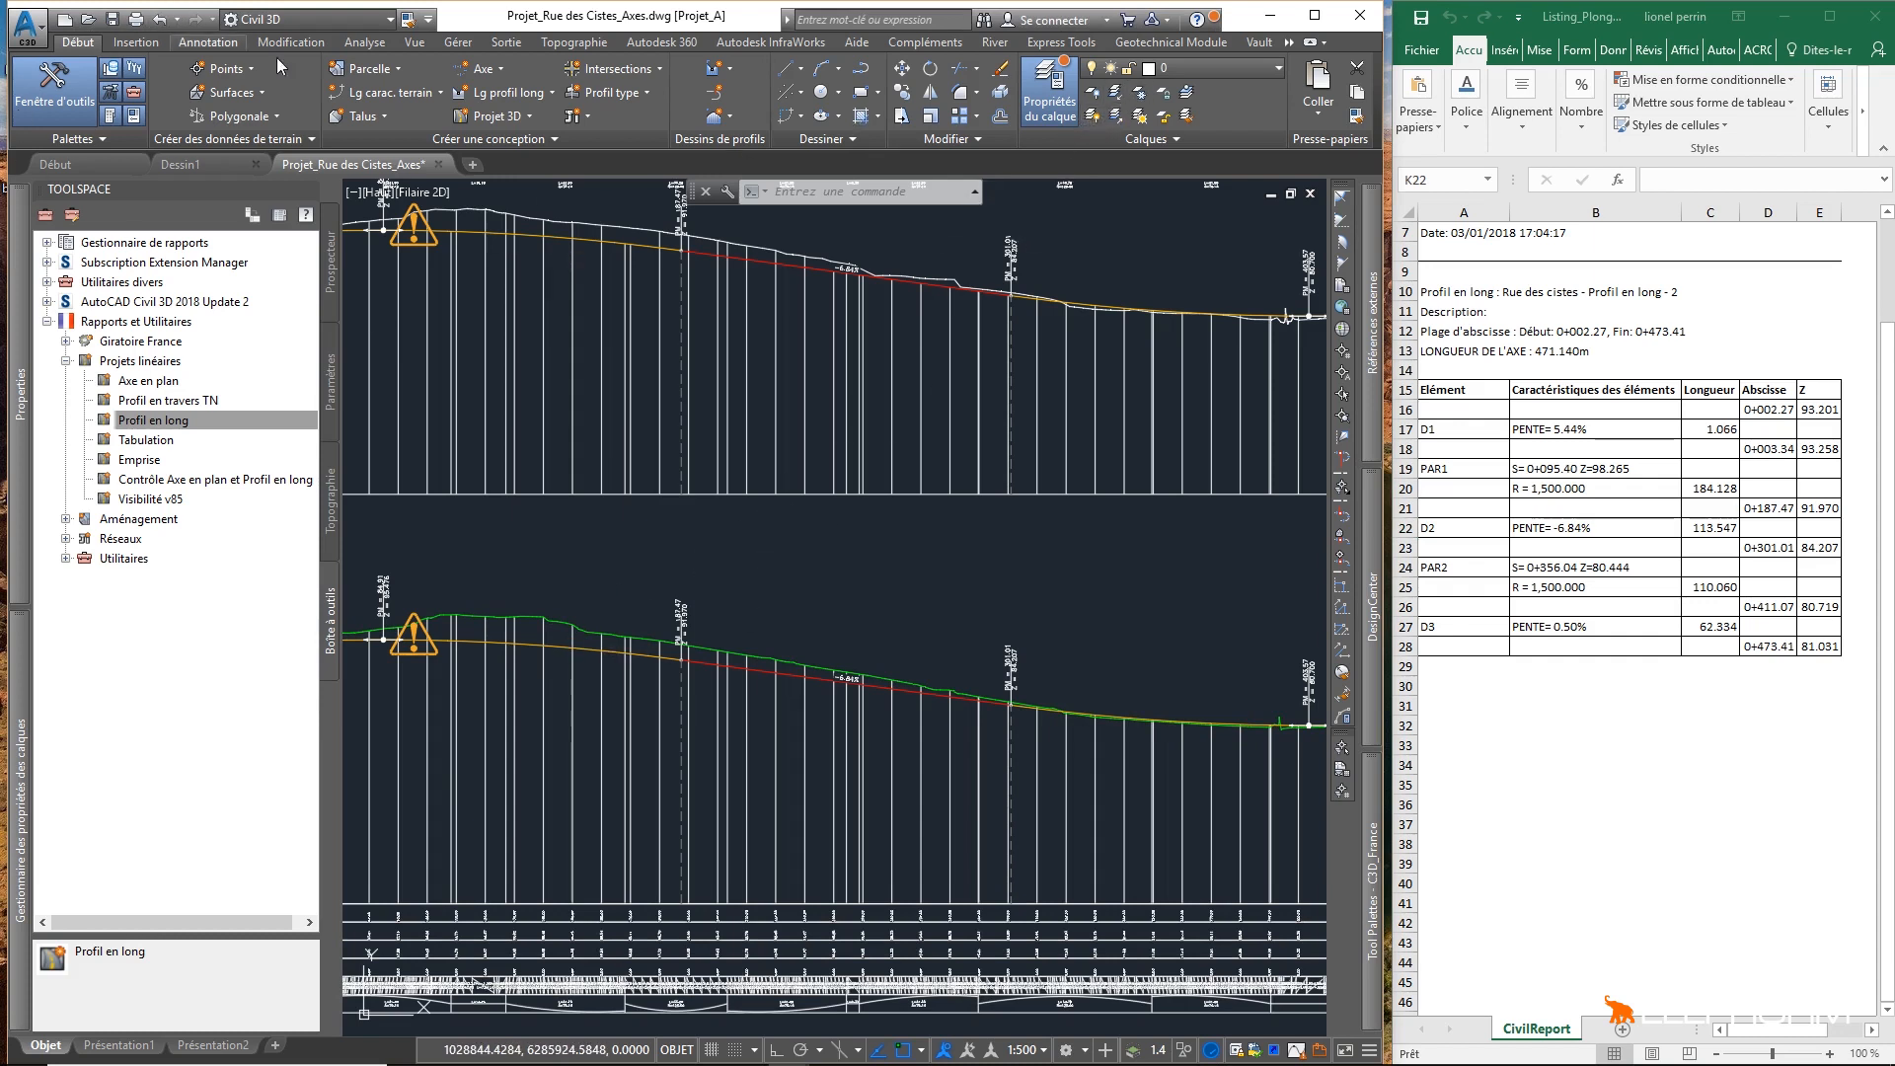
pyautogui.click(879, 686)
pyautogui.press('Escape')
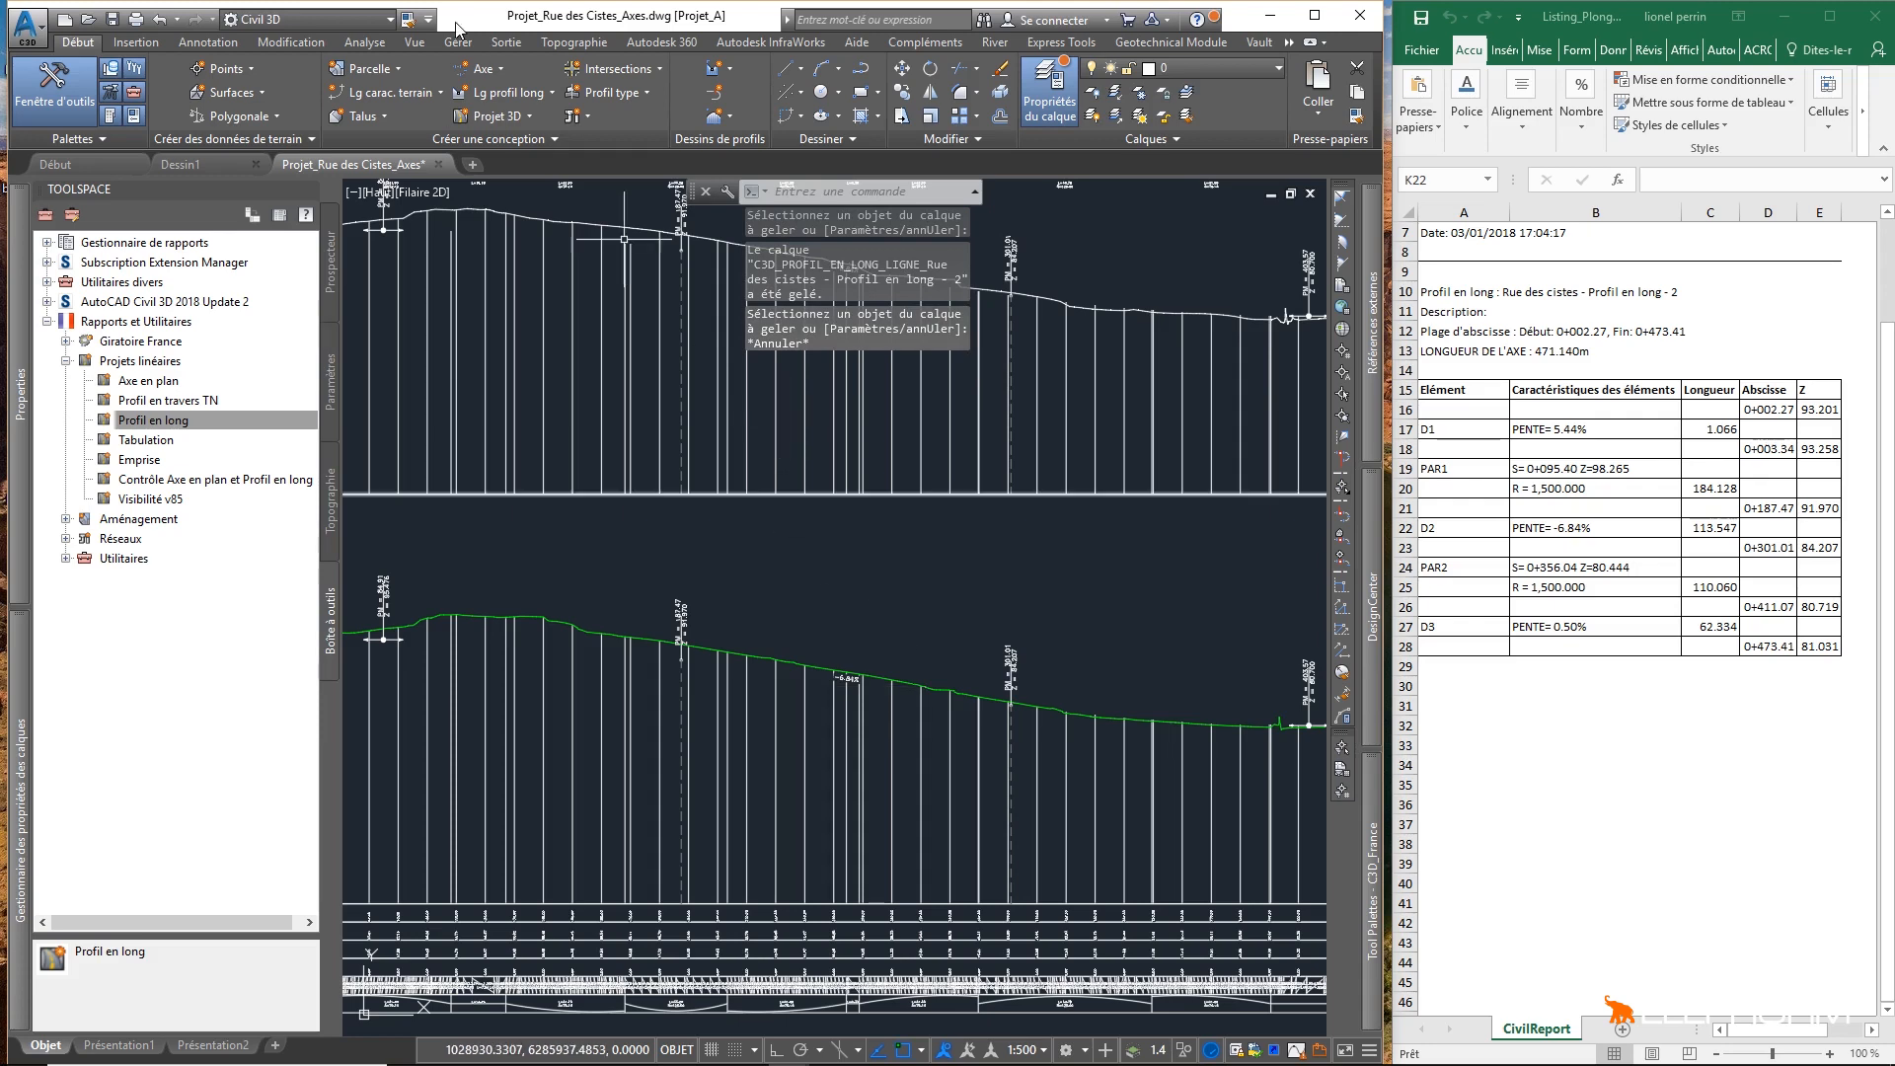
# Step: Create a layout profile line in the lower profile view, replacing the counter in its name with "Projet-Listing" and keeping the Projet style
pyautogui.click(490, 90)
pyautogui.click(533, 158)
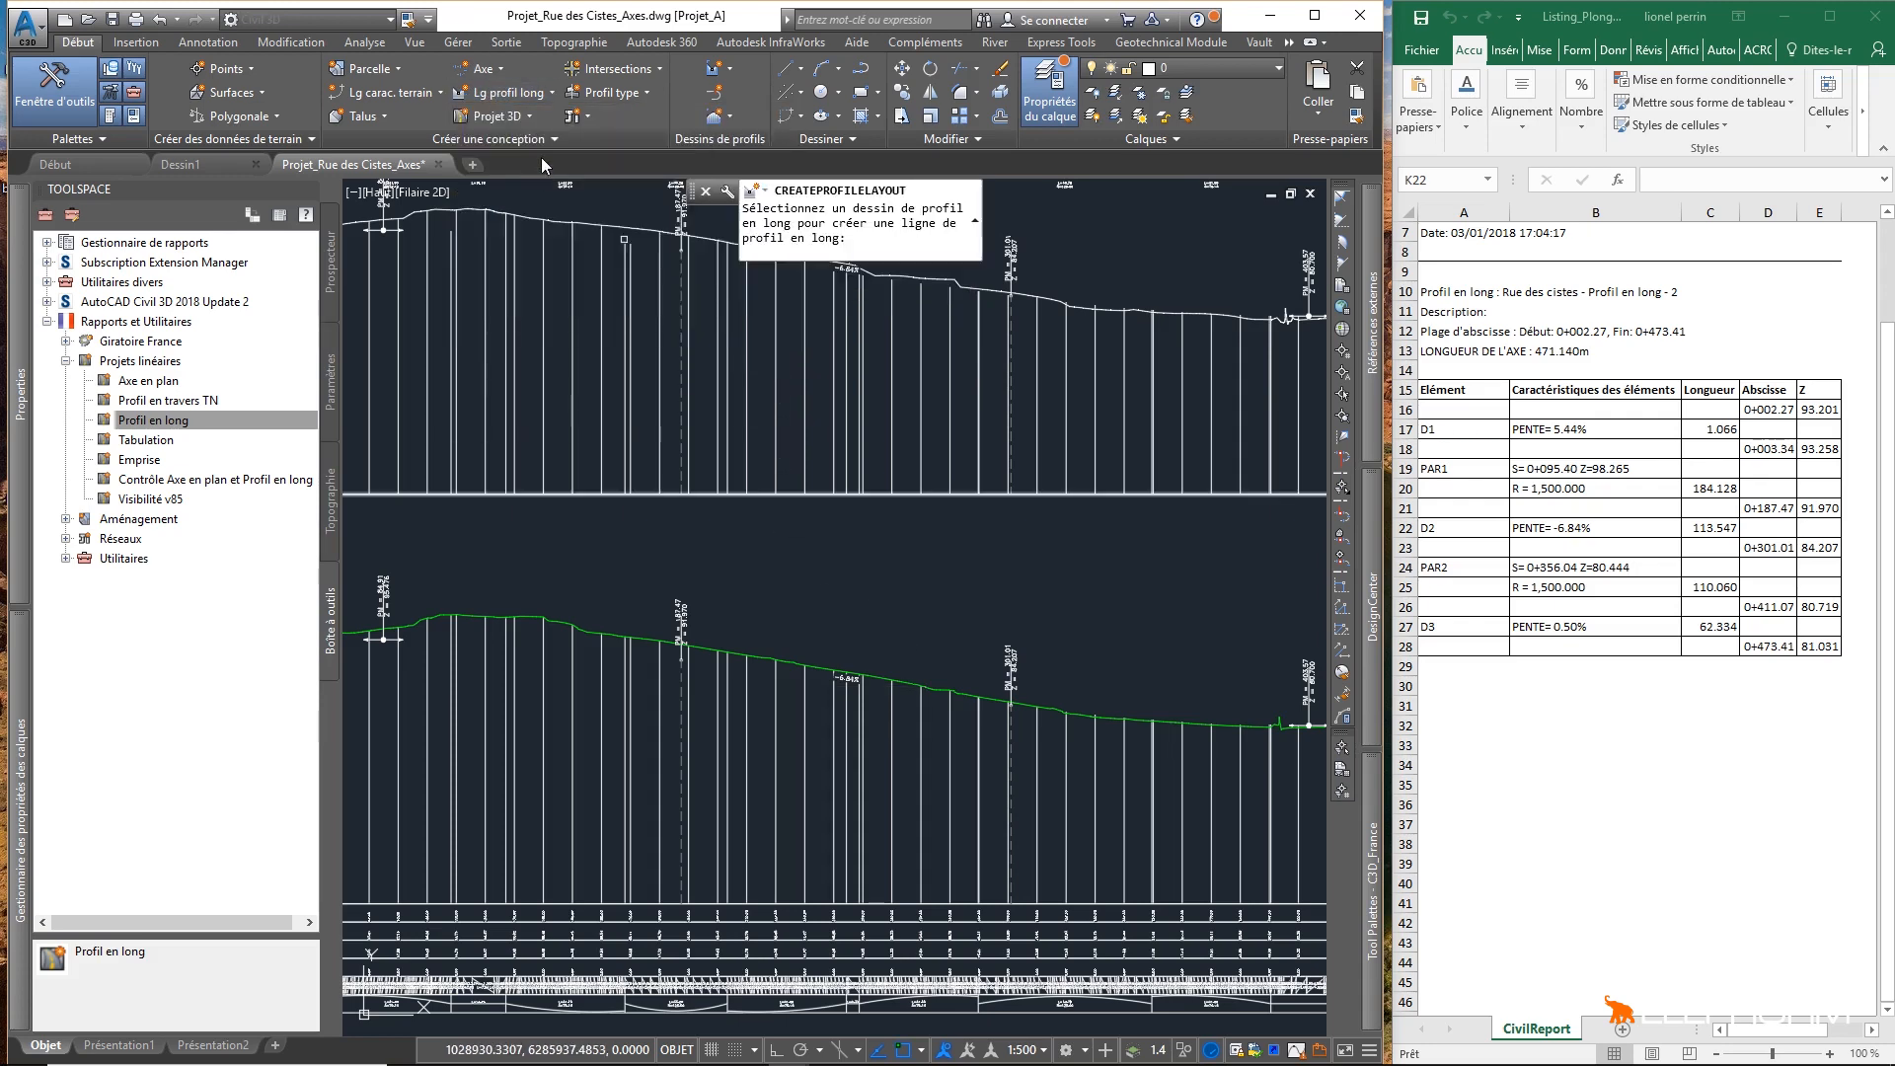
pyautogui.click(913, 569)
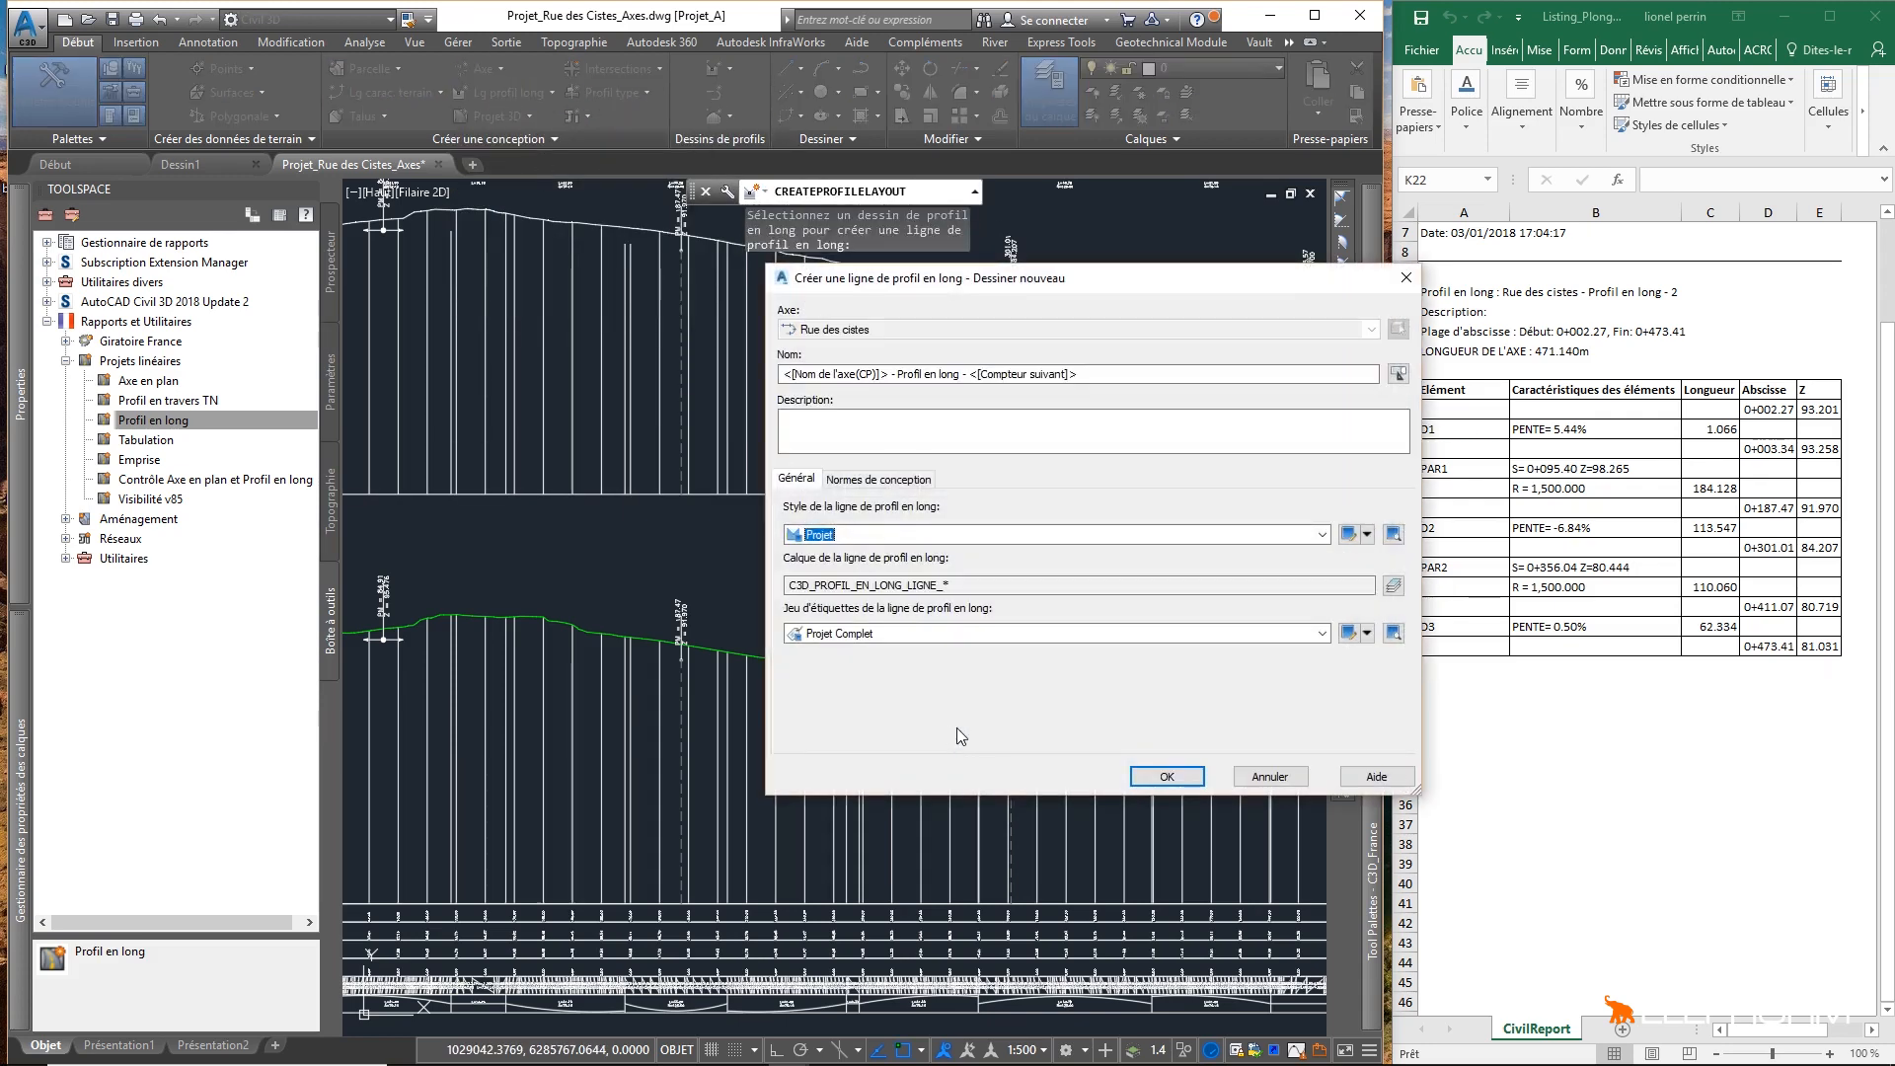
pyautogui.click(1098, 373)
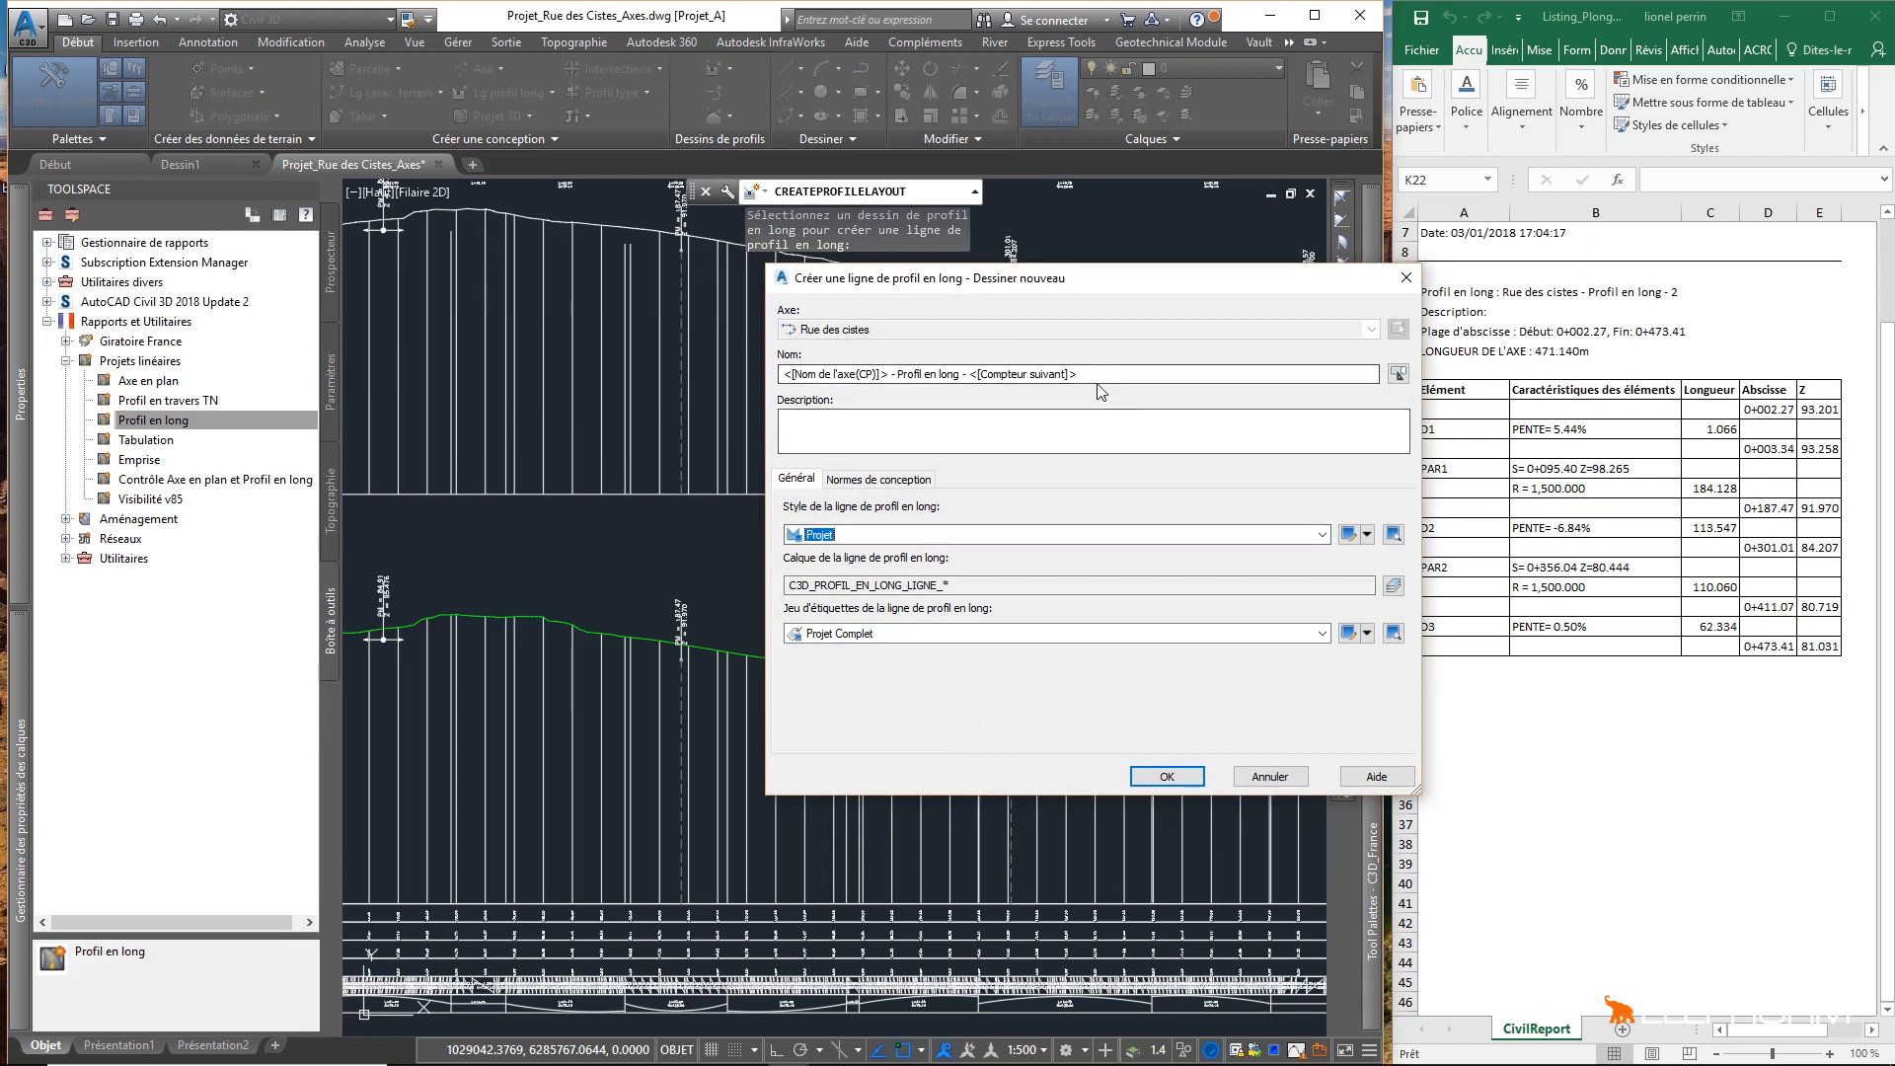
pyautogui.moveTo(1098, 373); pyautogui.dragTo(971, 373)
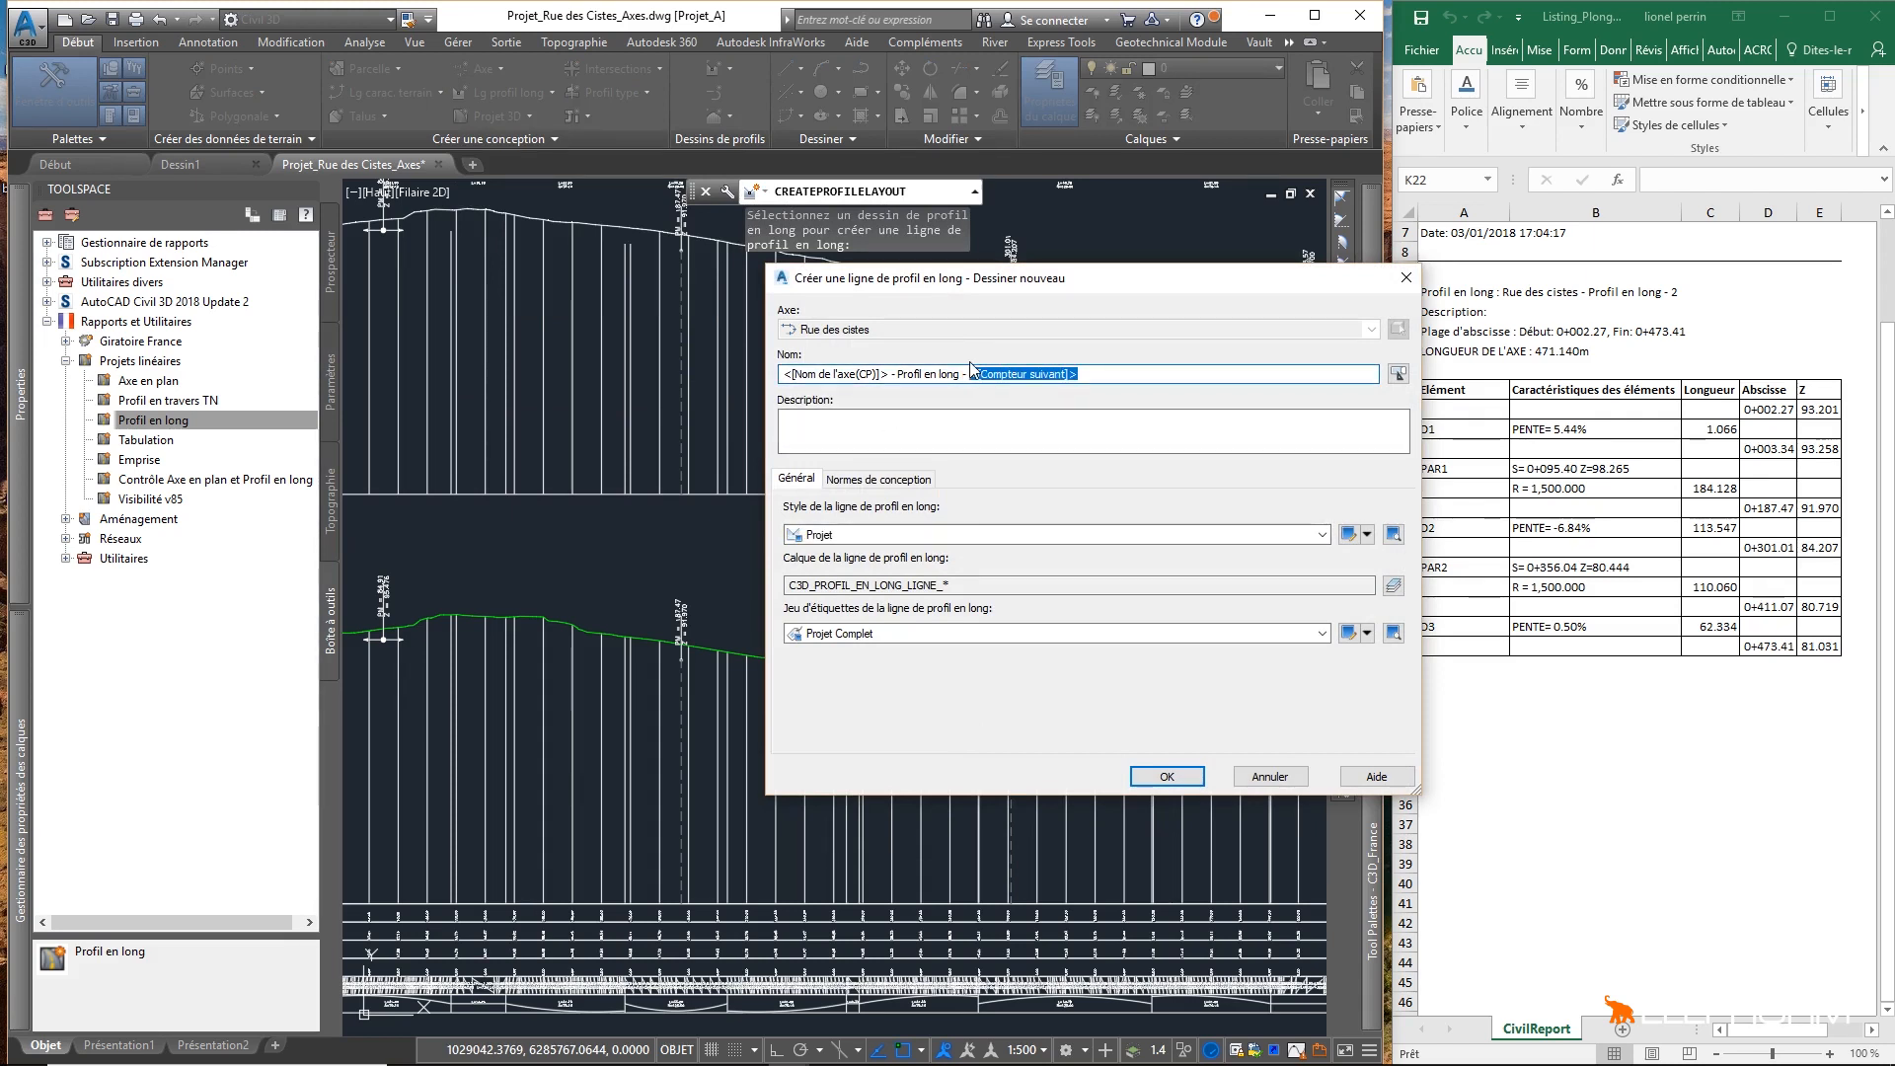
pyautogui.write('L')
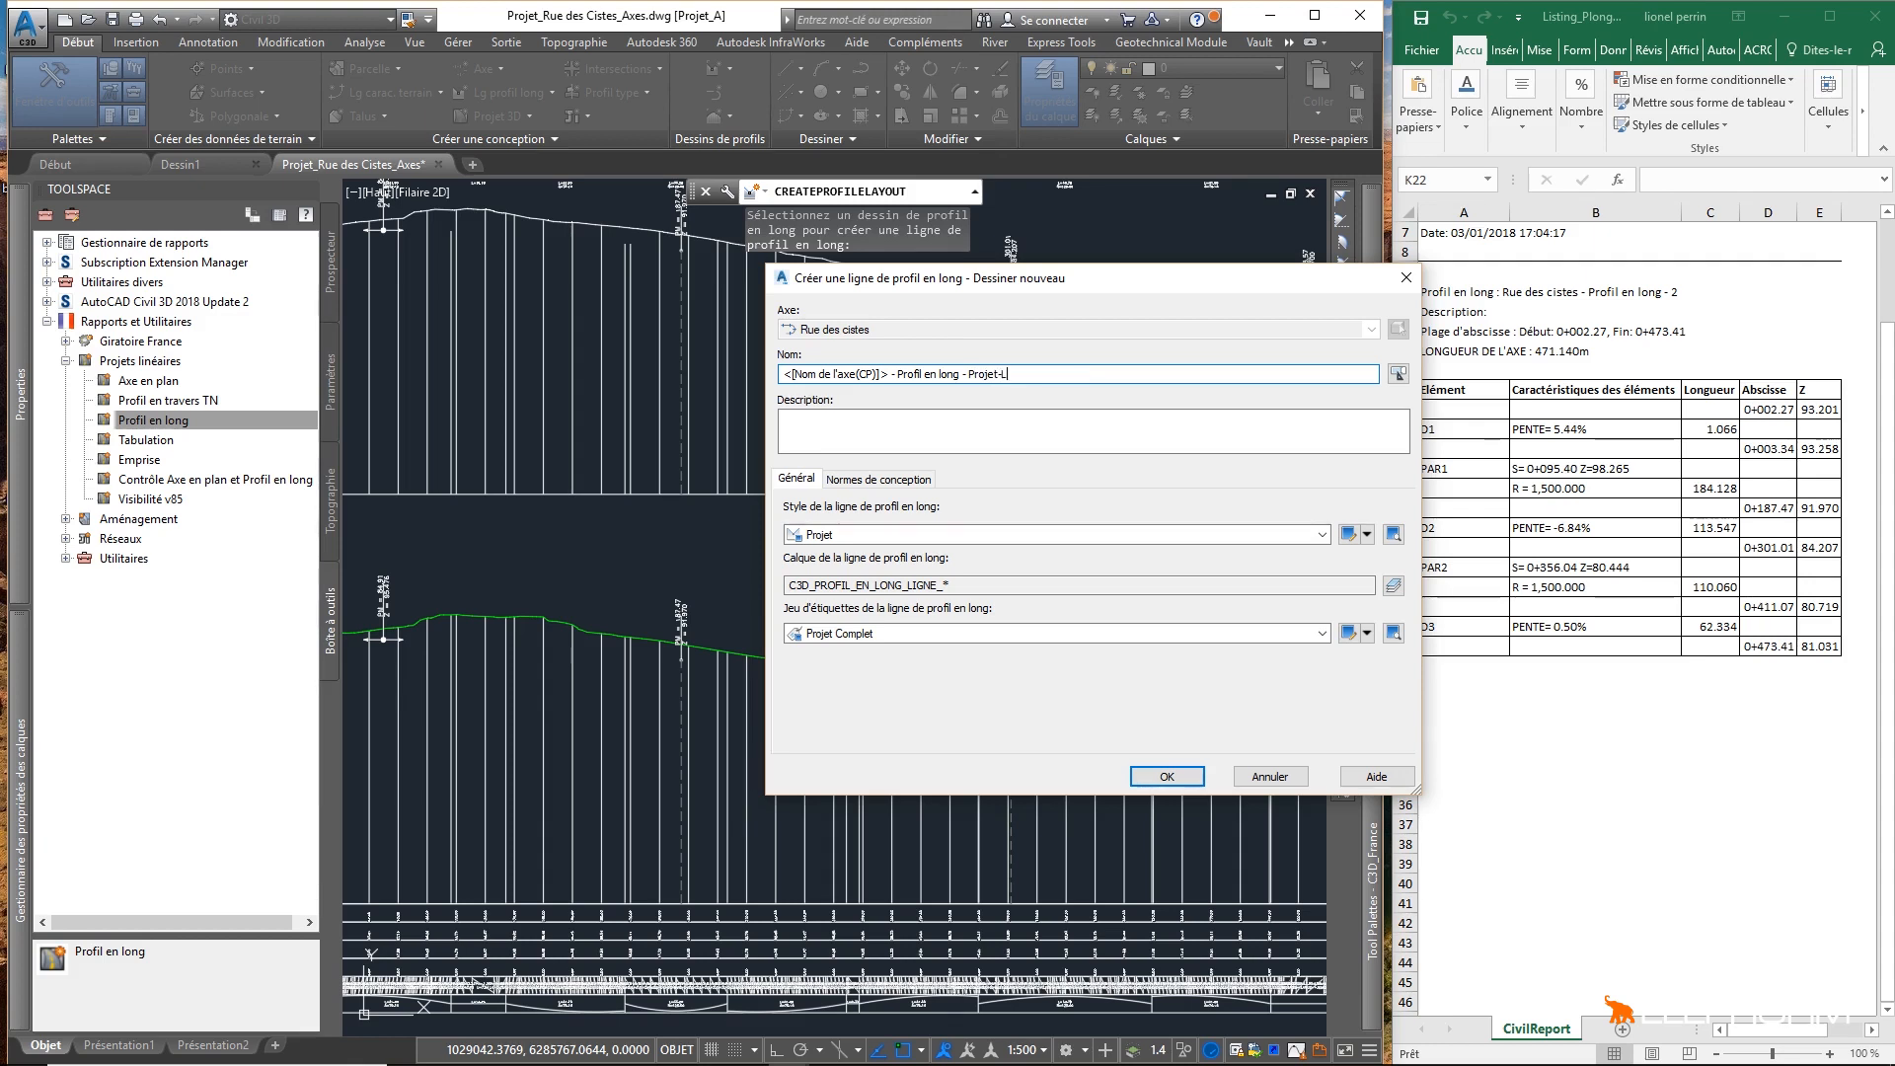
pyautogui.write('i-Listing')
pyautogui.click(995, 426)
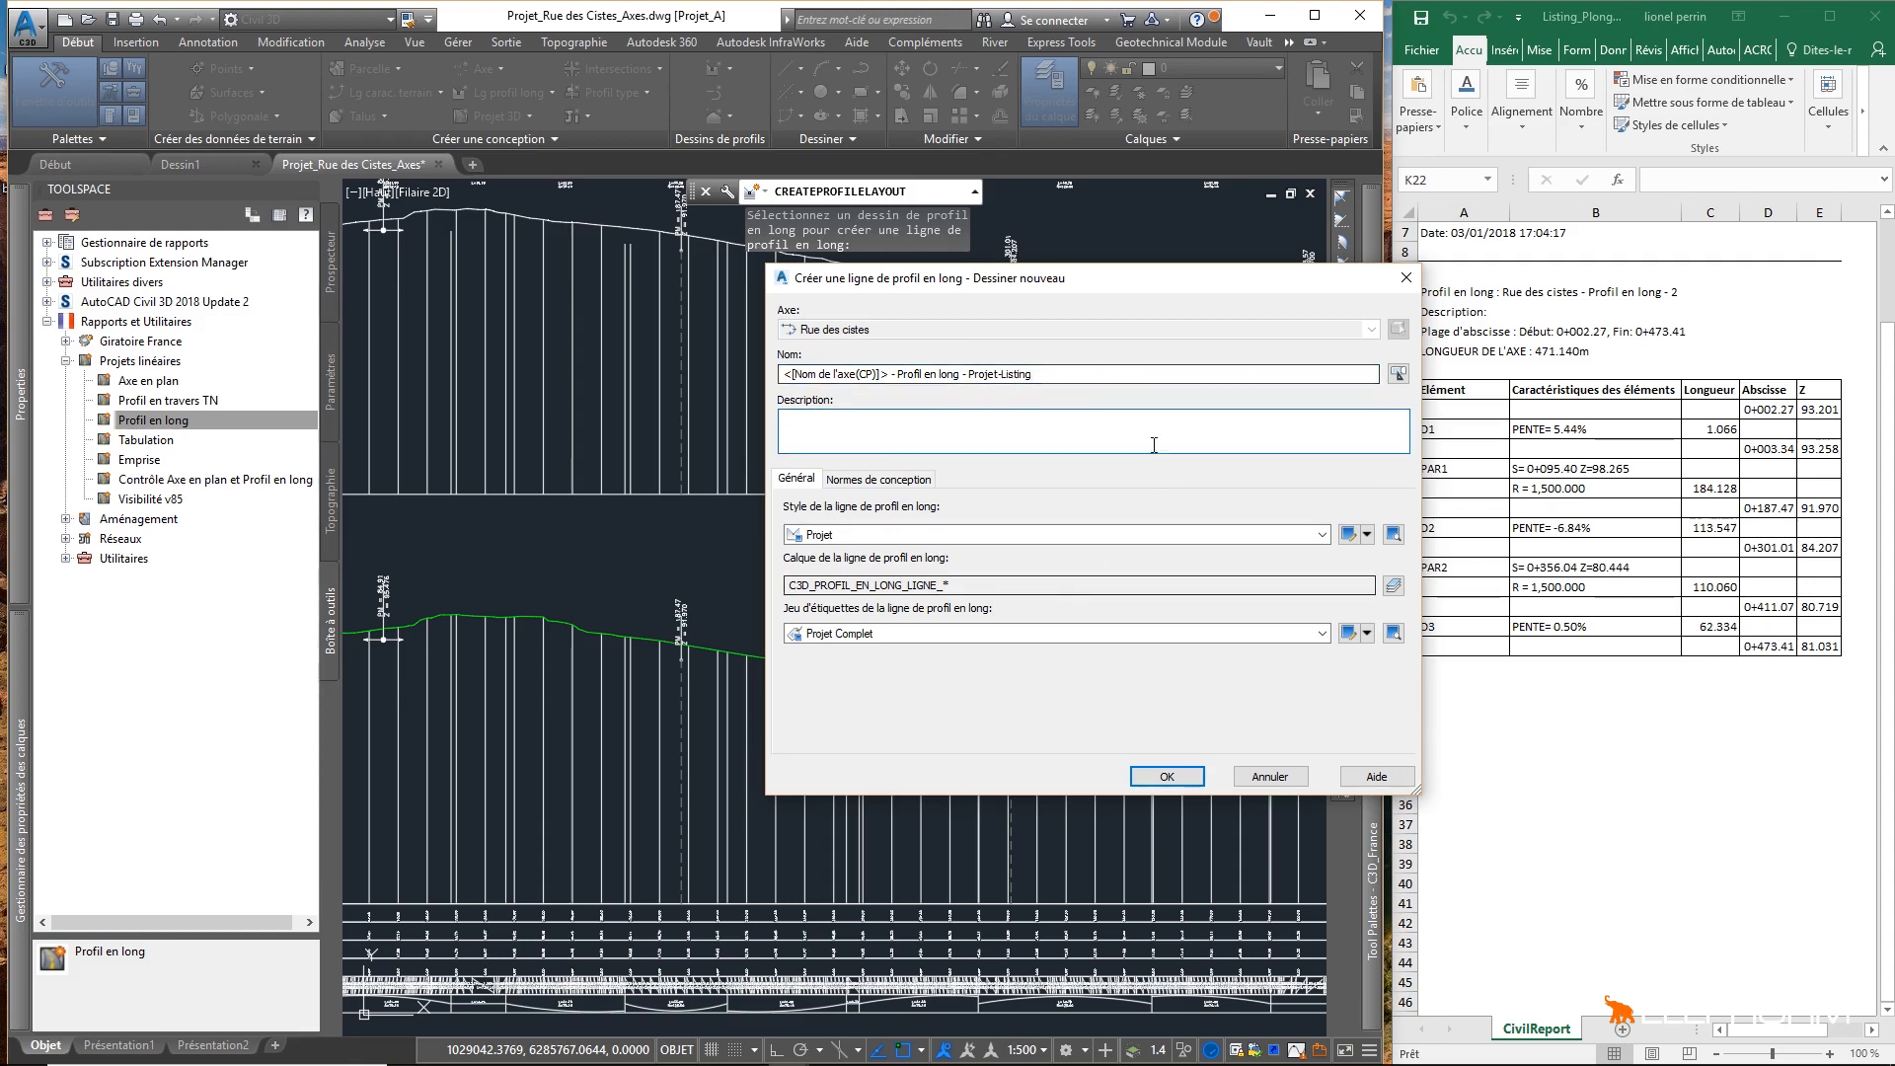
pyautogui.click(1167, 775)
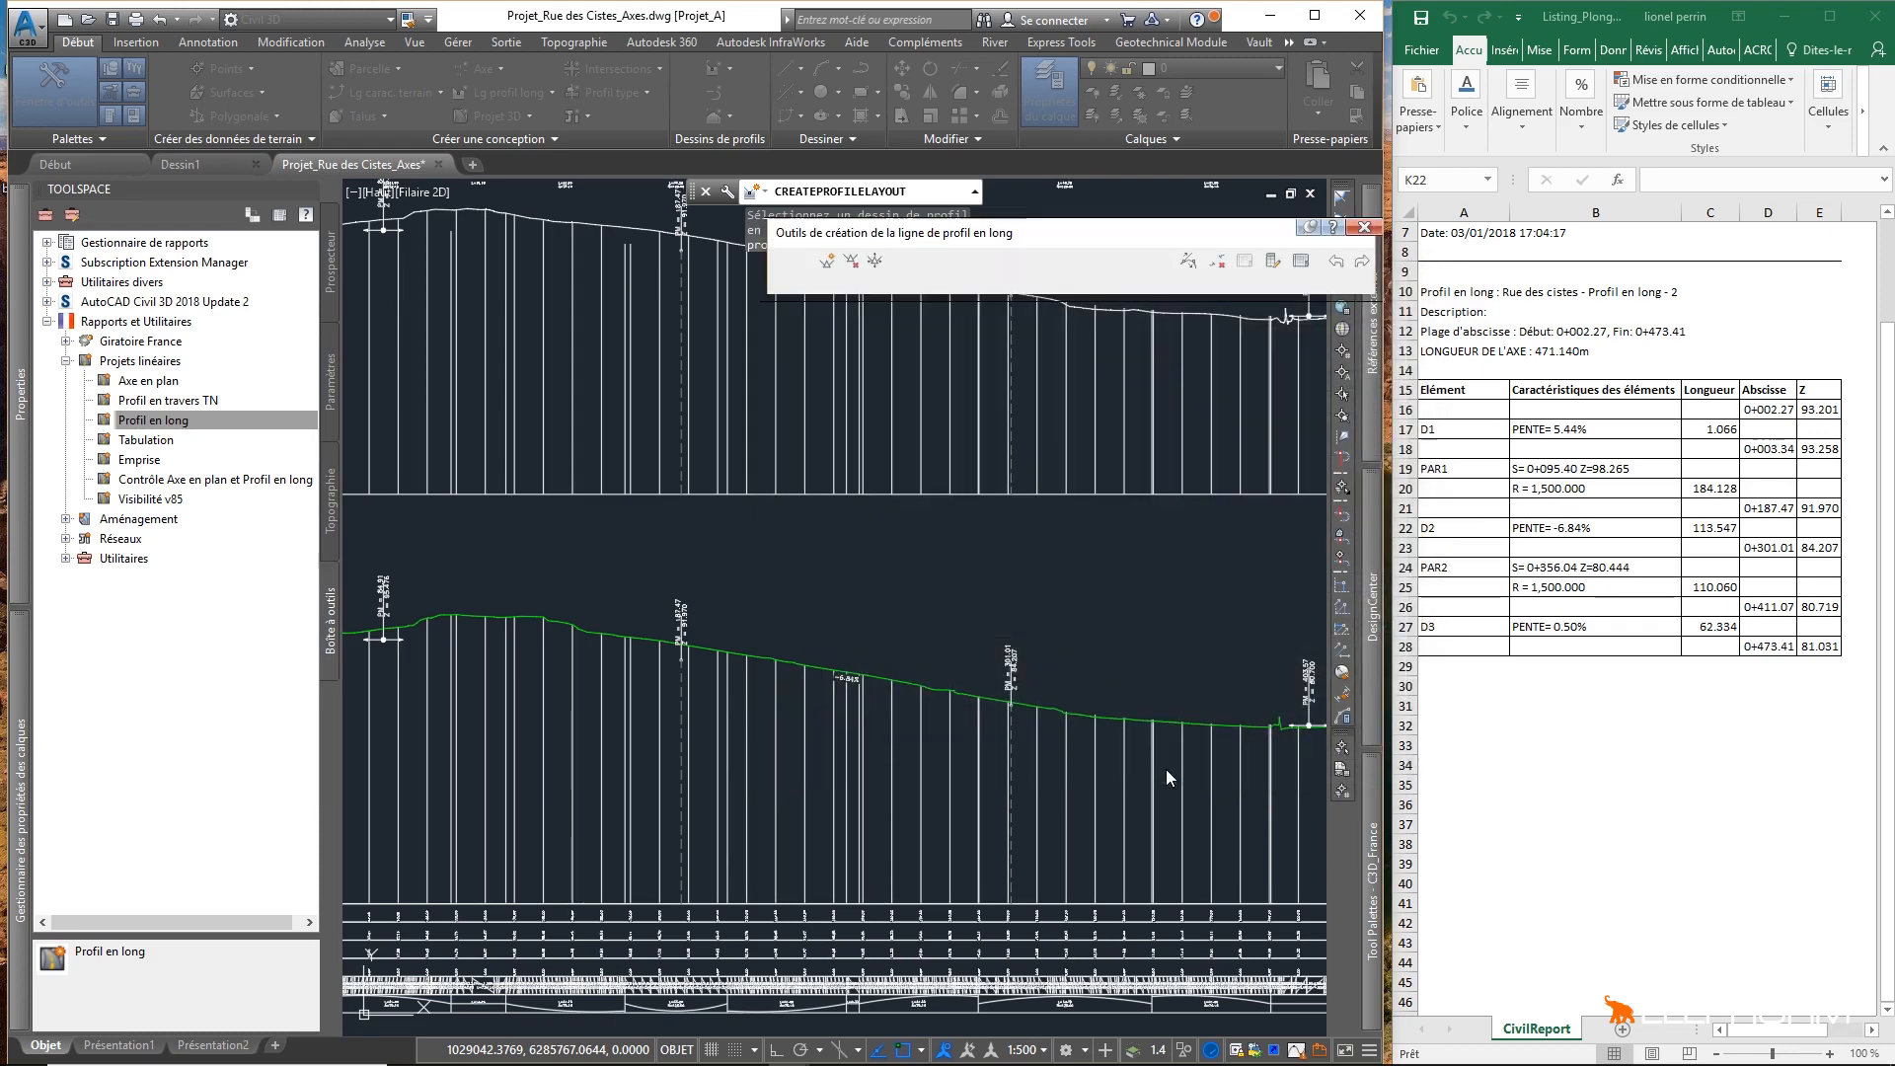
# Step: Start a fixed two-point tangent (Tangente fixe) at the starting endpoint of the green terrain line
pyautogui.moveTo(966, 217); pyautogui.dragTo(780, 216)
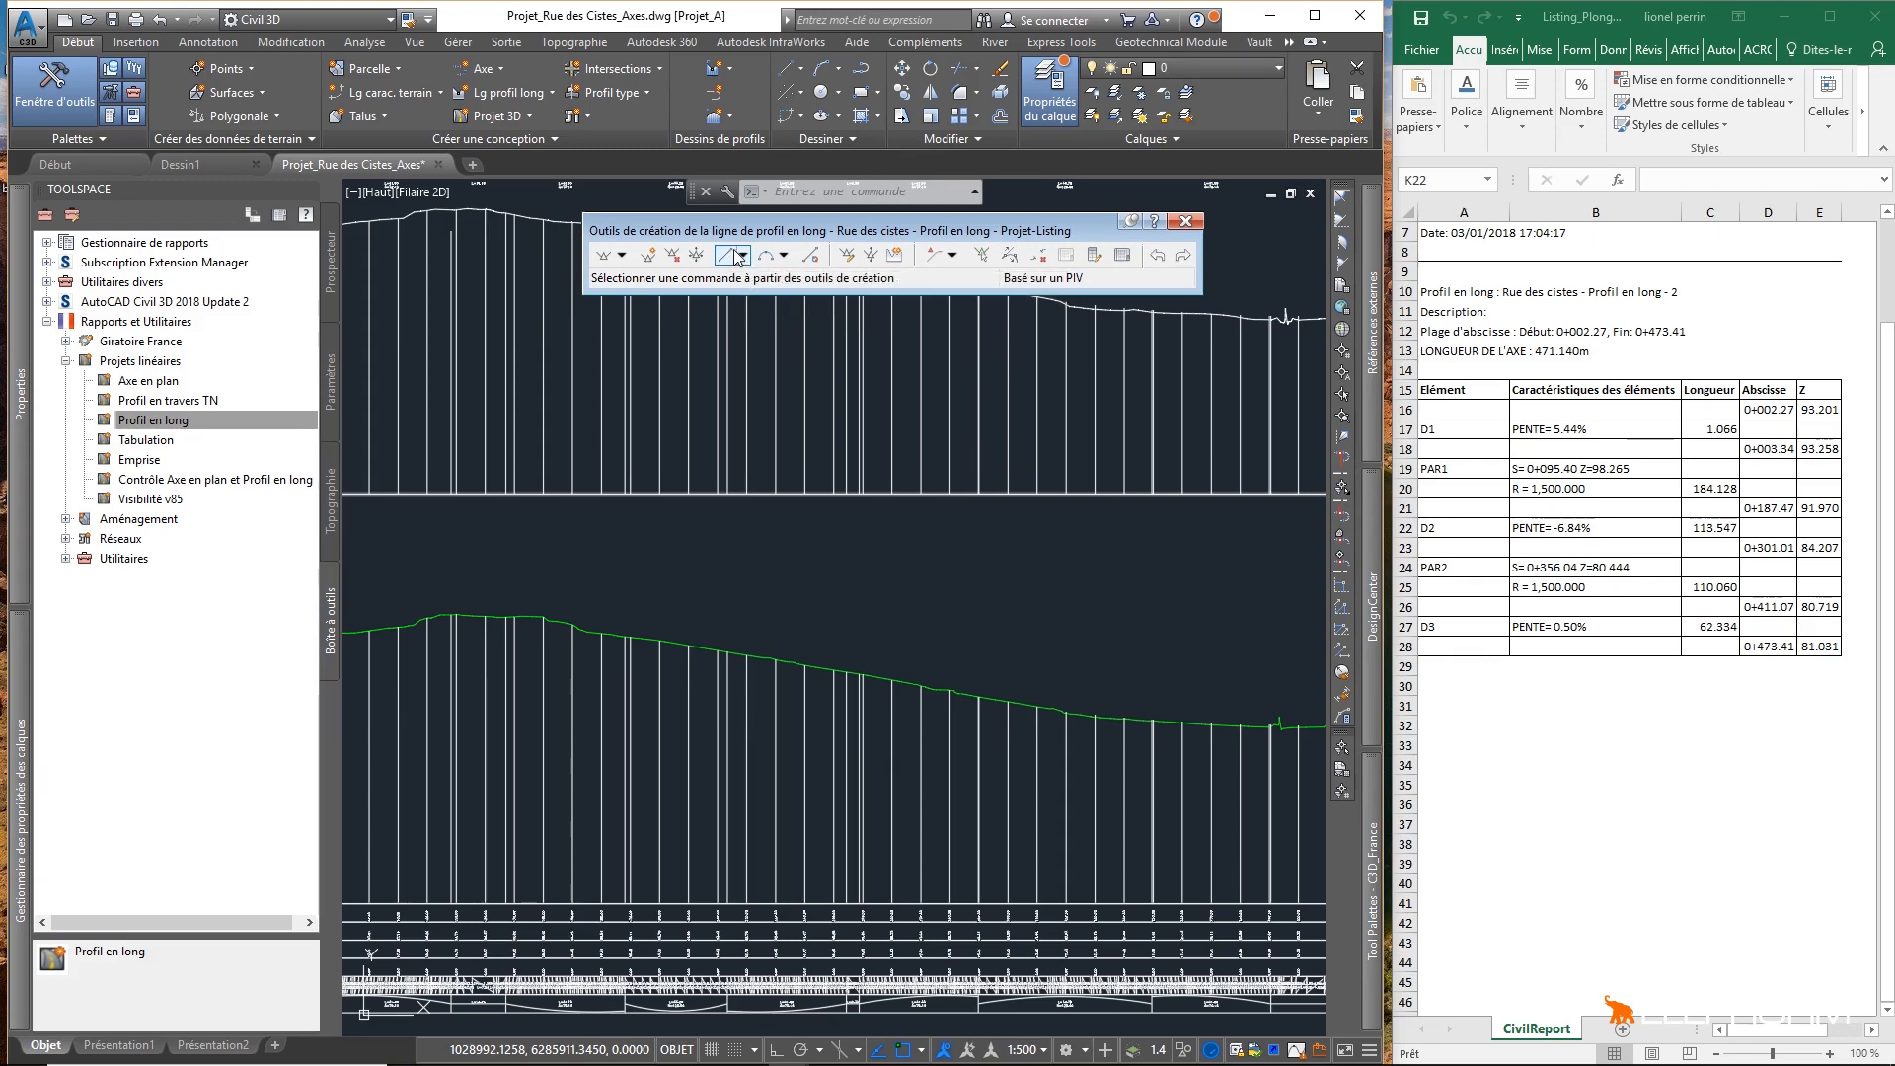
pyautogui.click(621, 256)
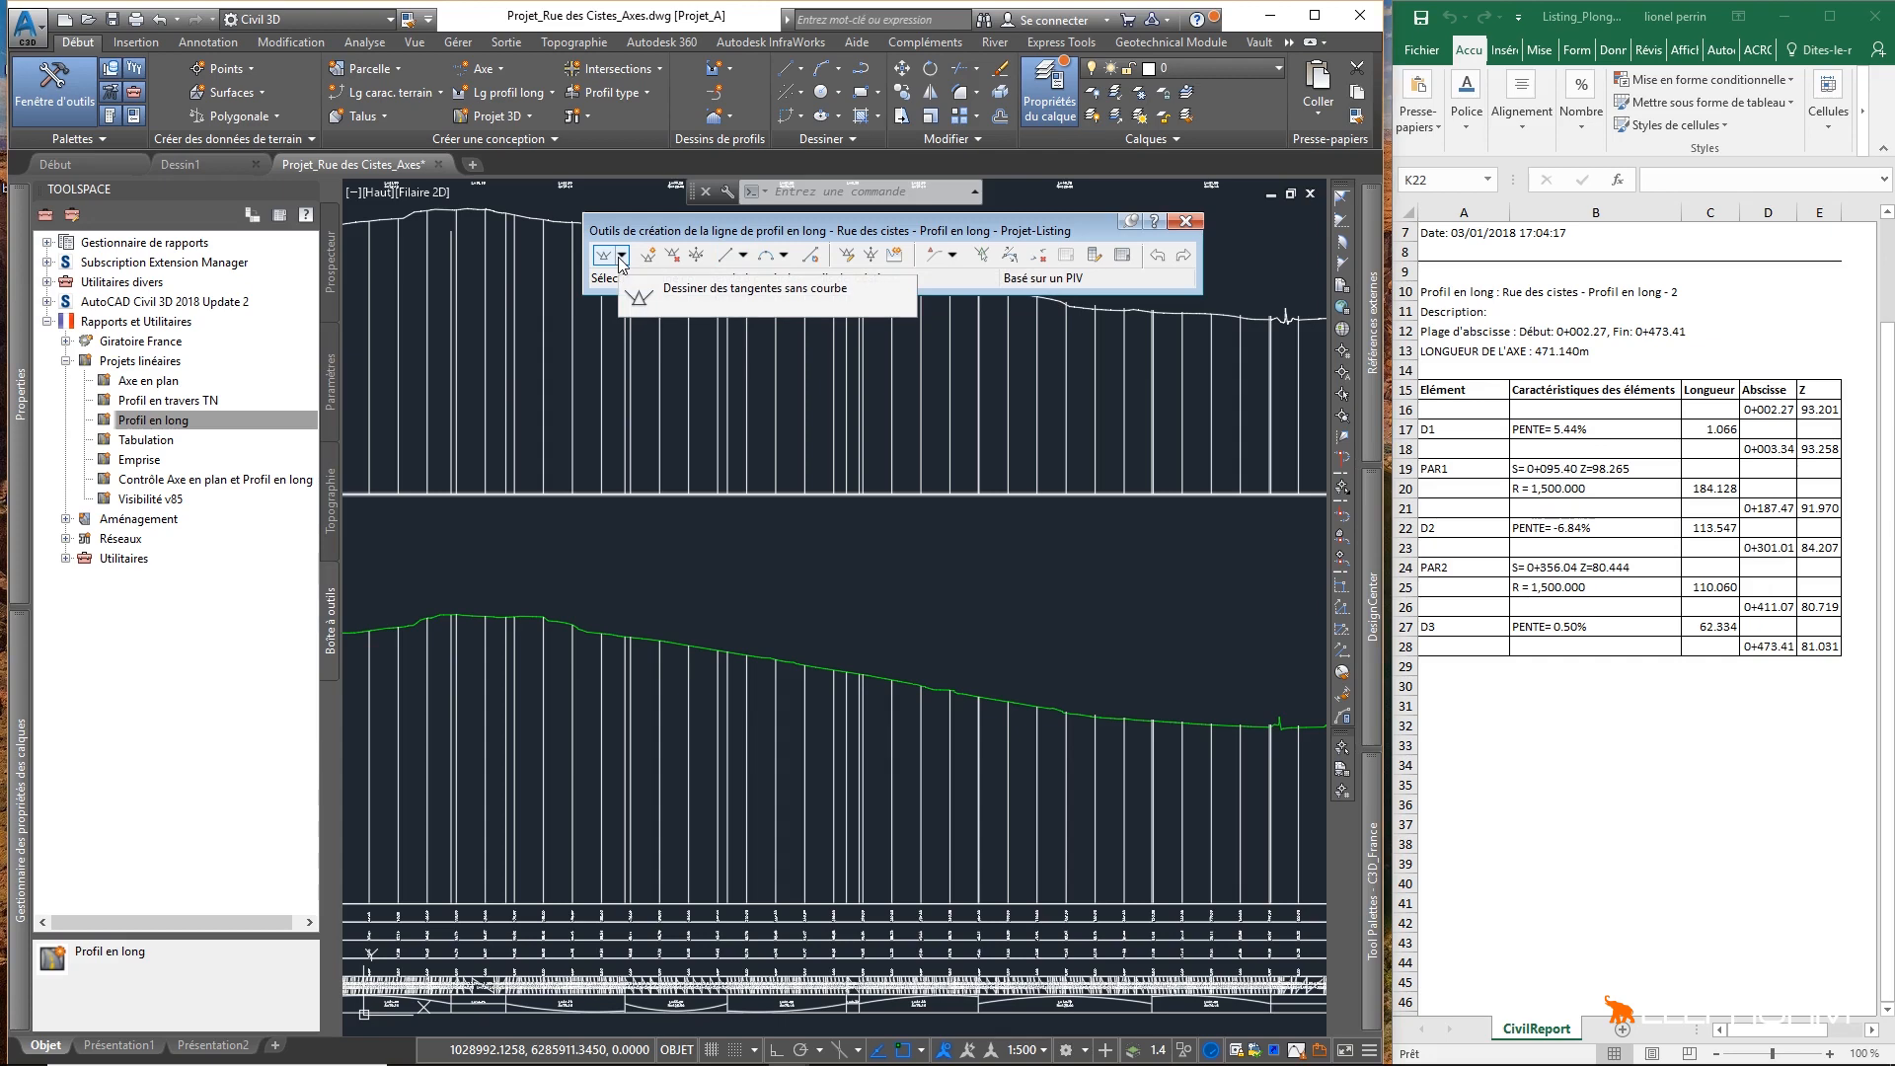
pyautogui.click(744, 256)
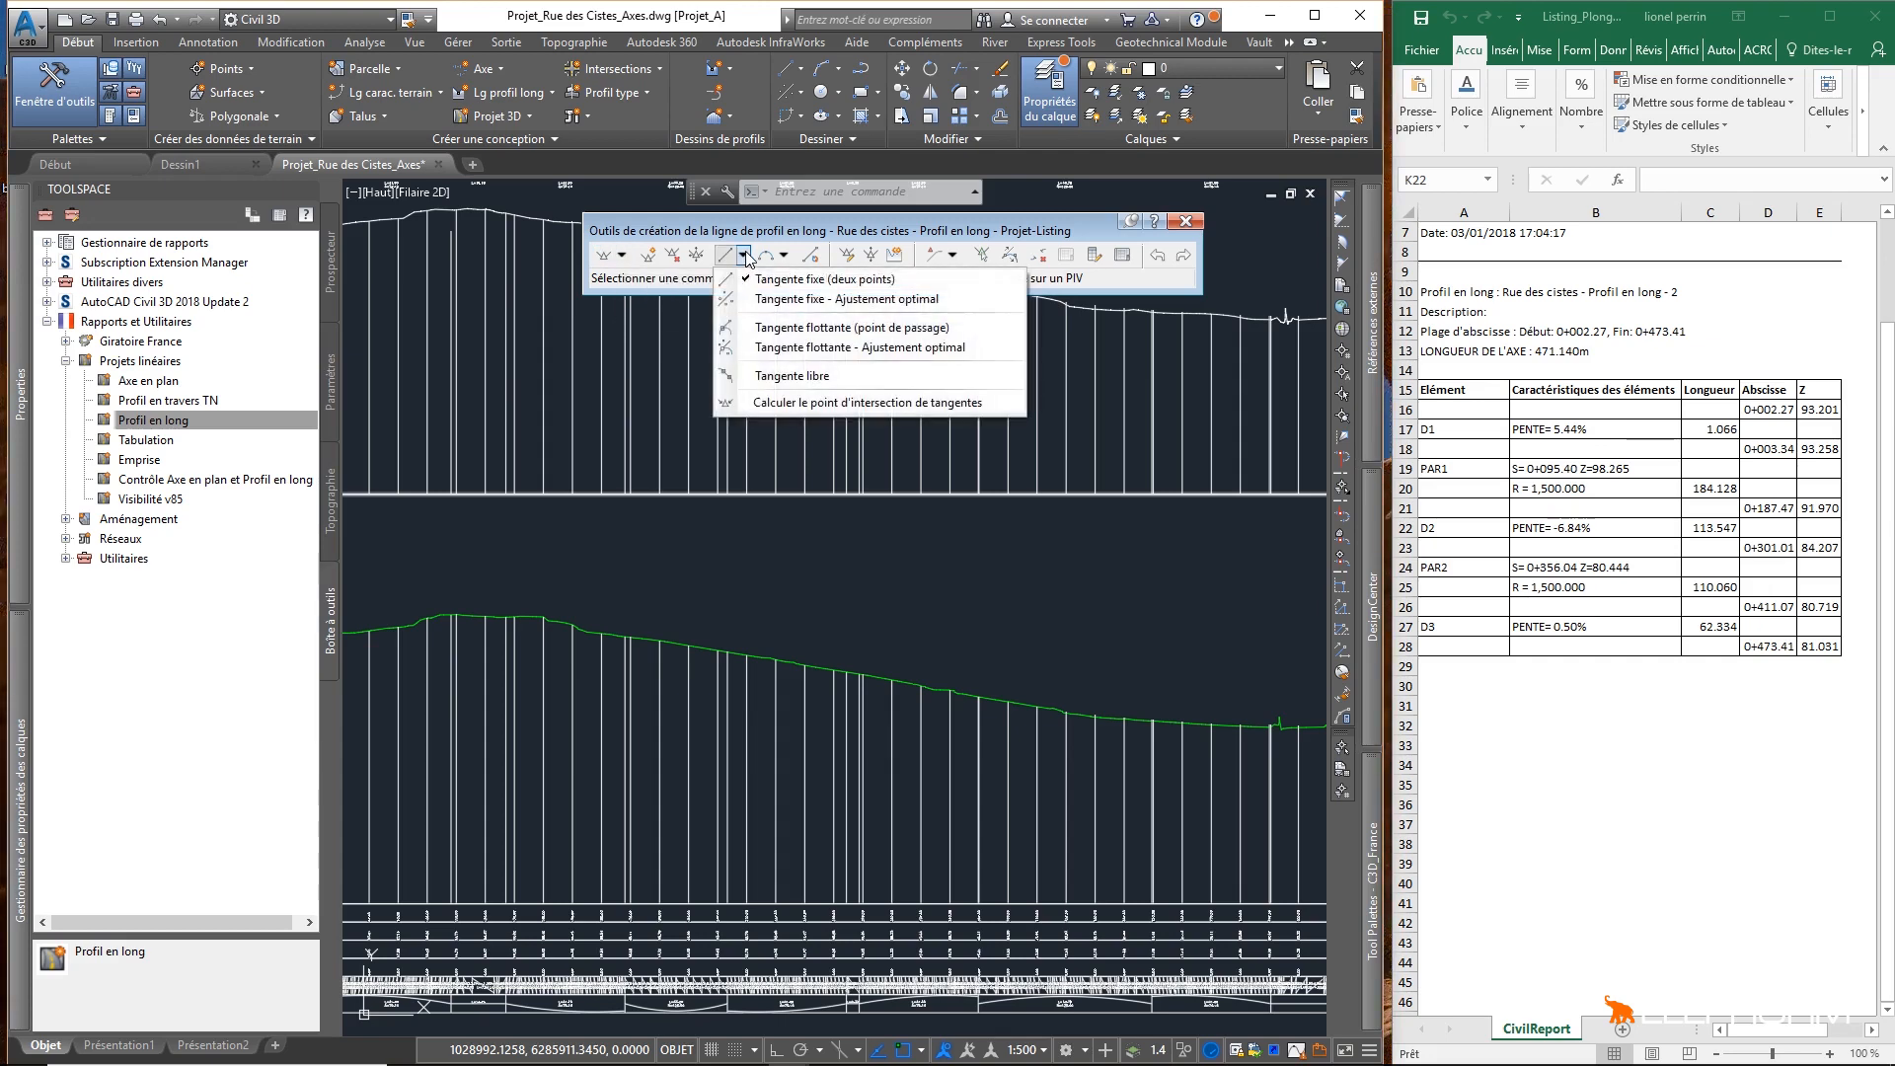
pyautogui.click(805, 285)
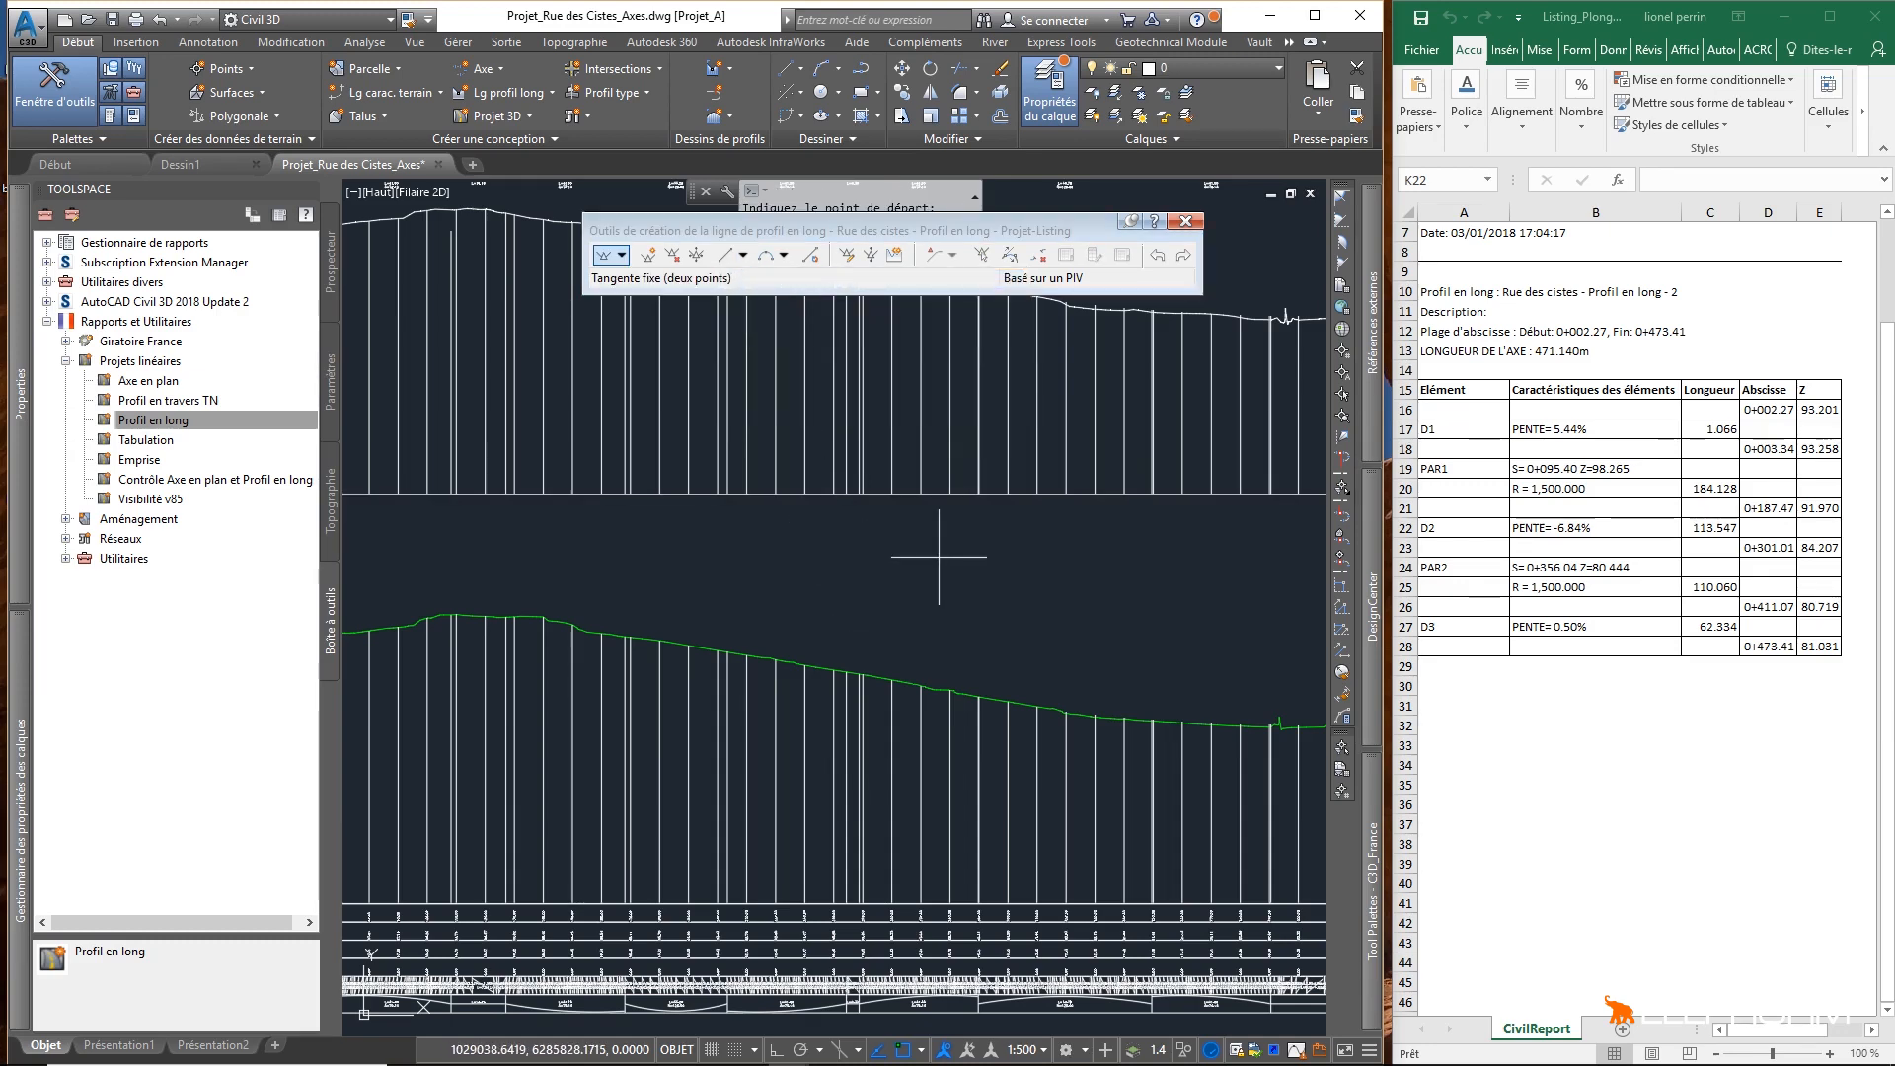
pyautogui.scroll(-3, 974, 549)
pyautogui.scroll(2, 652, 577)
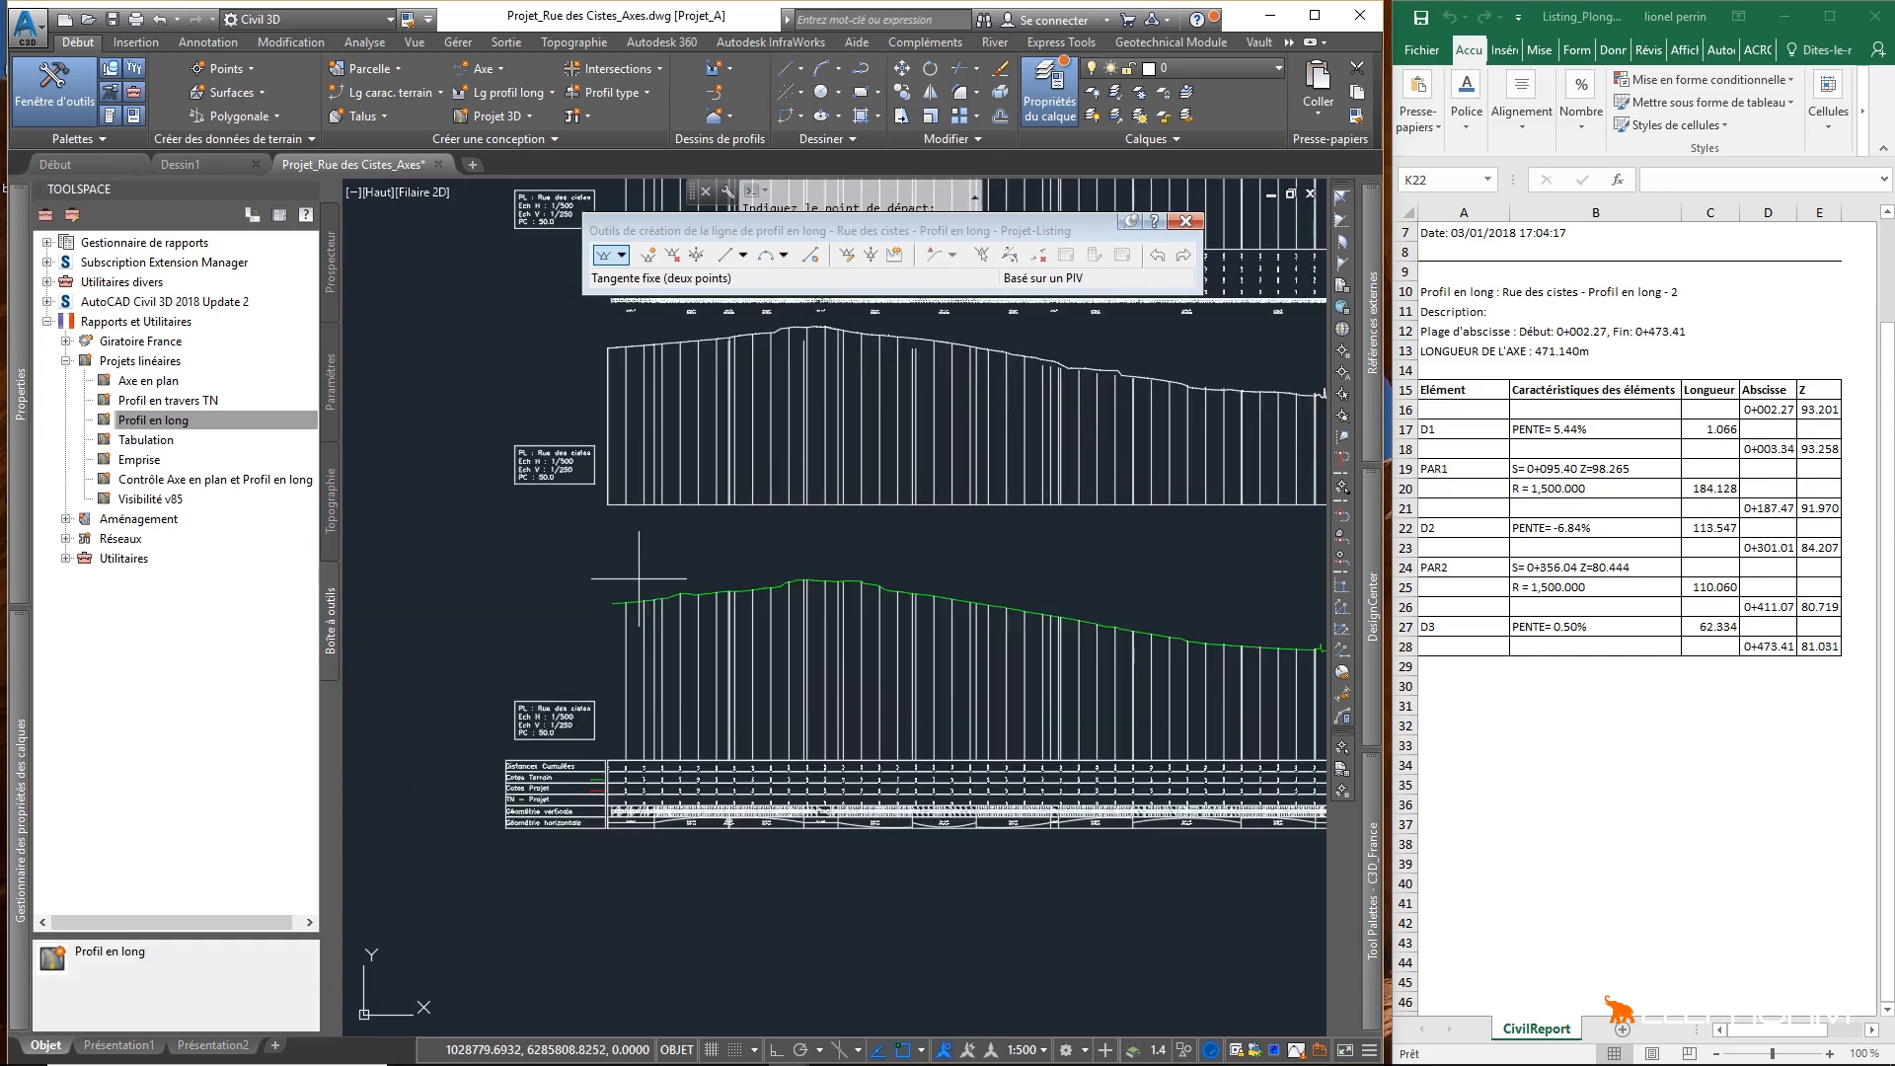
pyautogui.scroll(2, 628, 592)
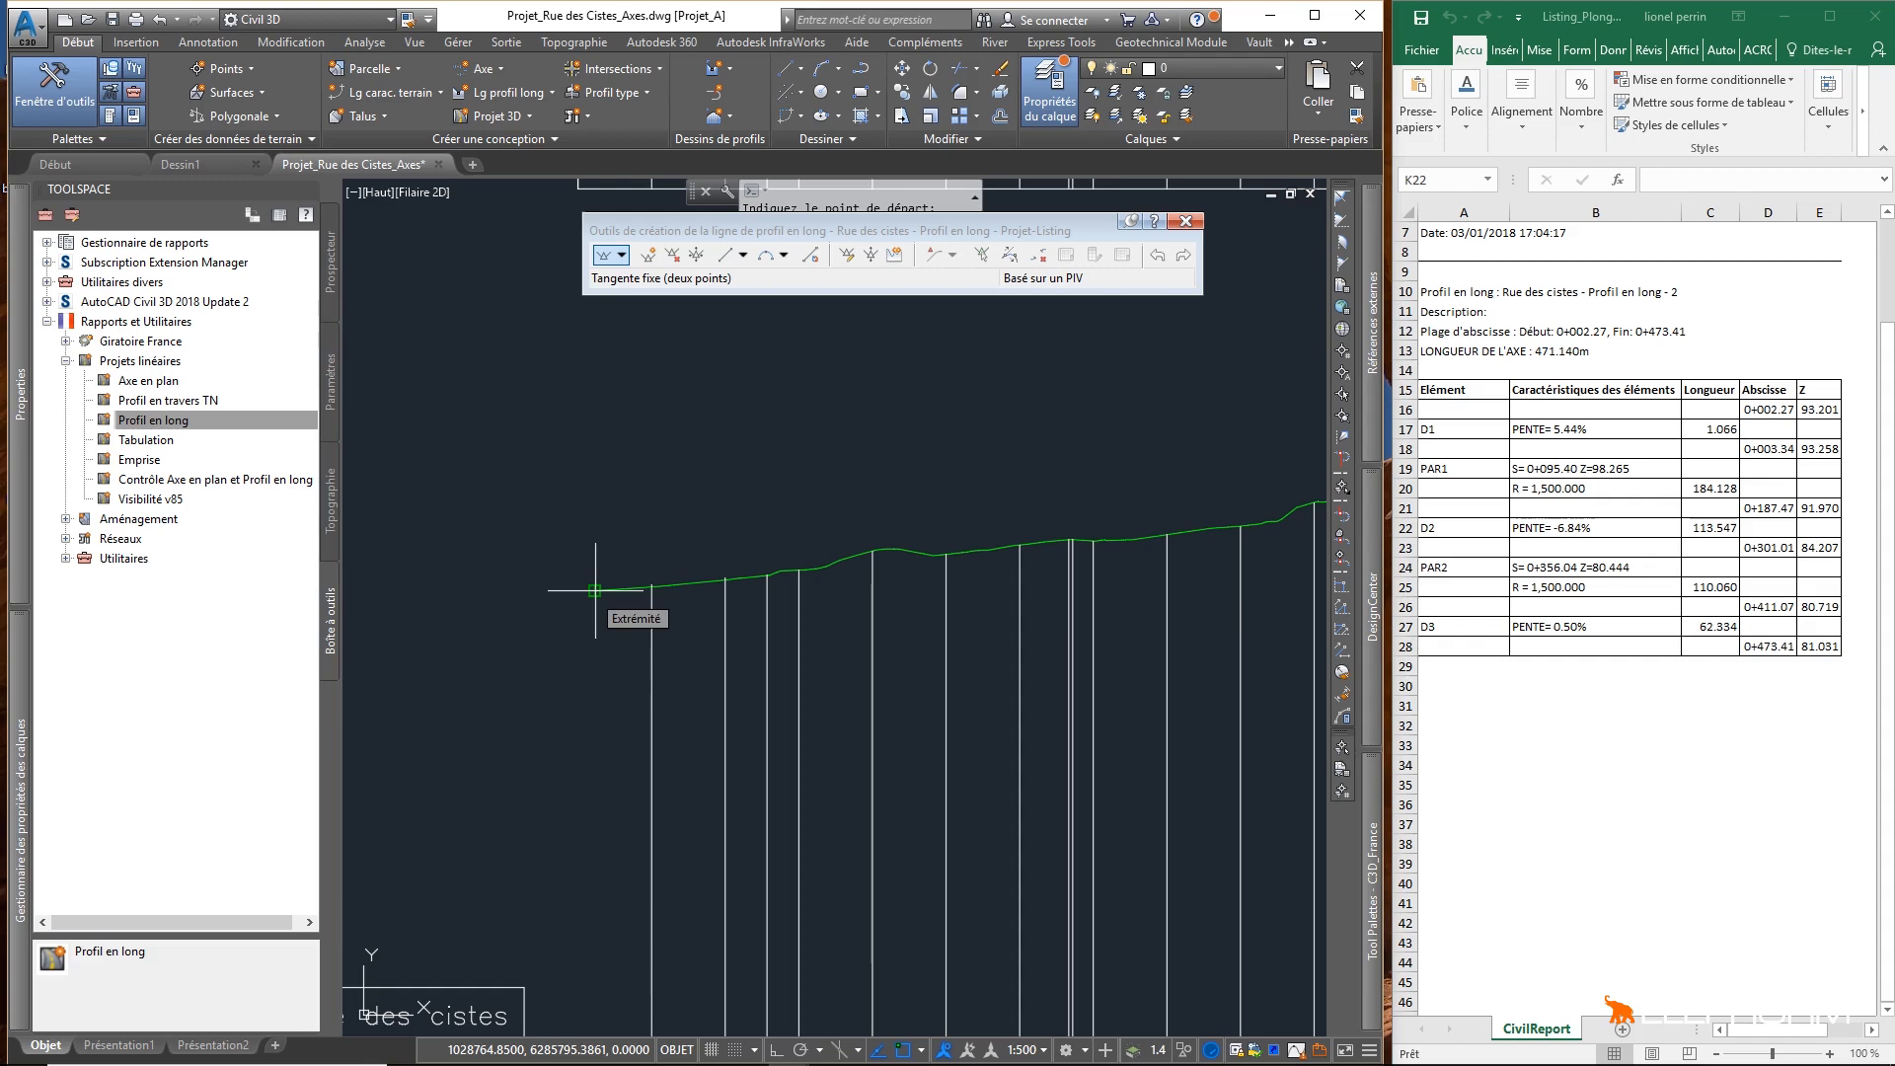
pyautogui.click(595, 590)
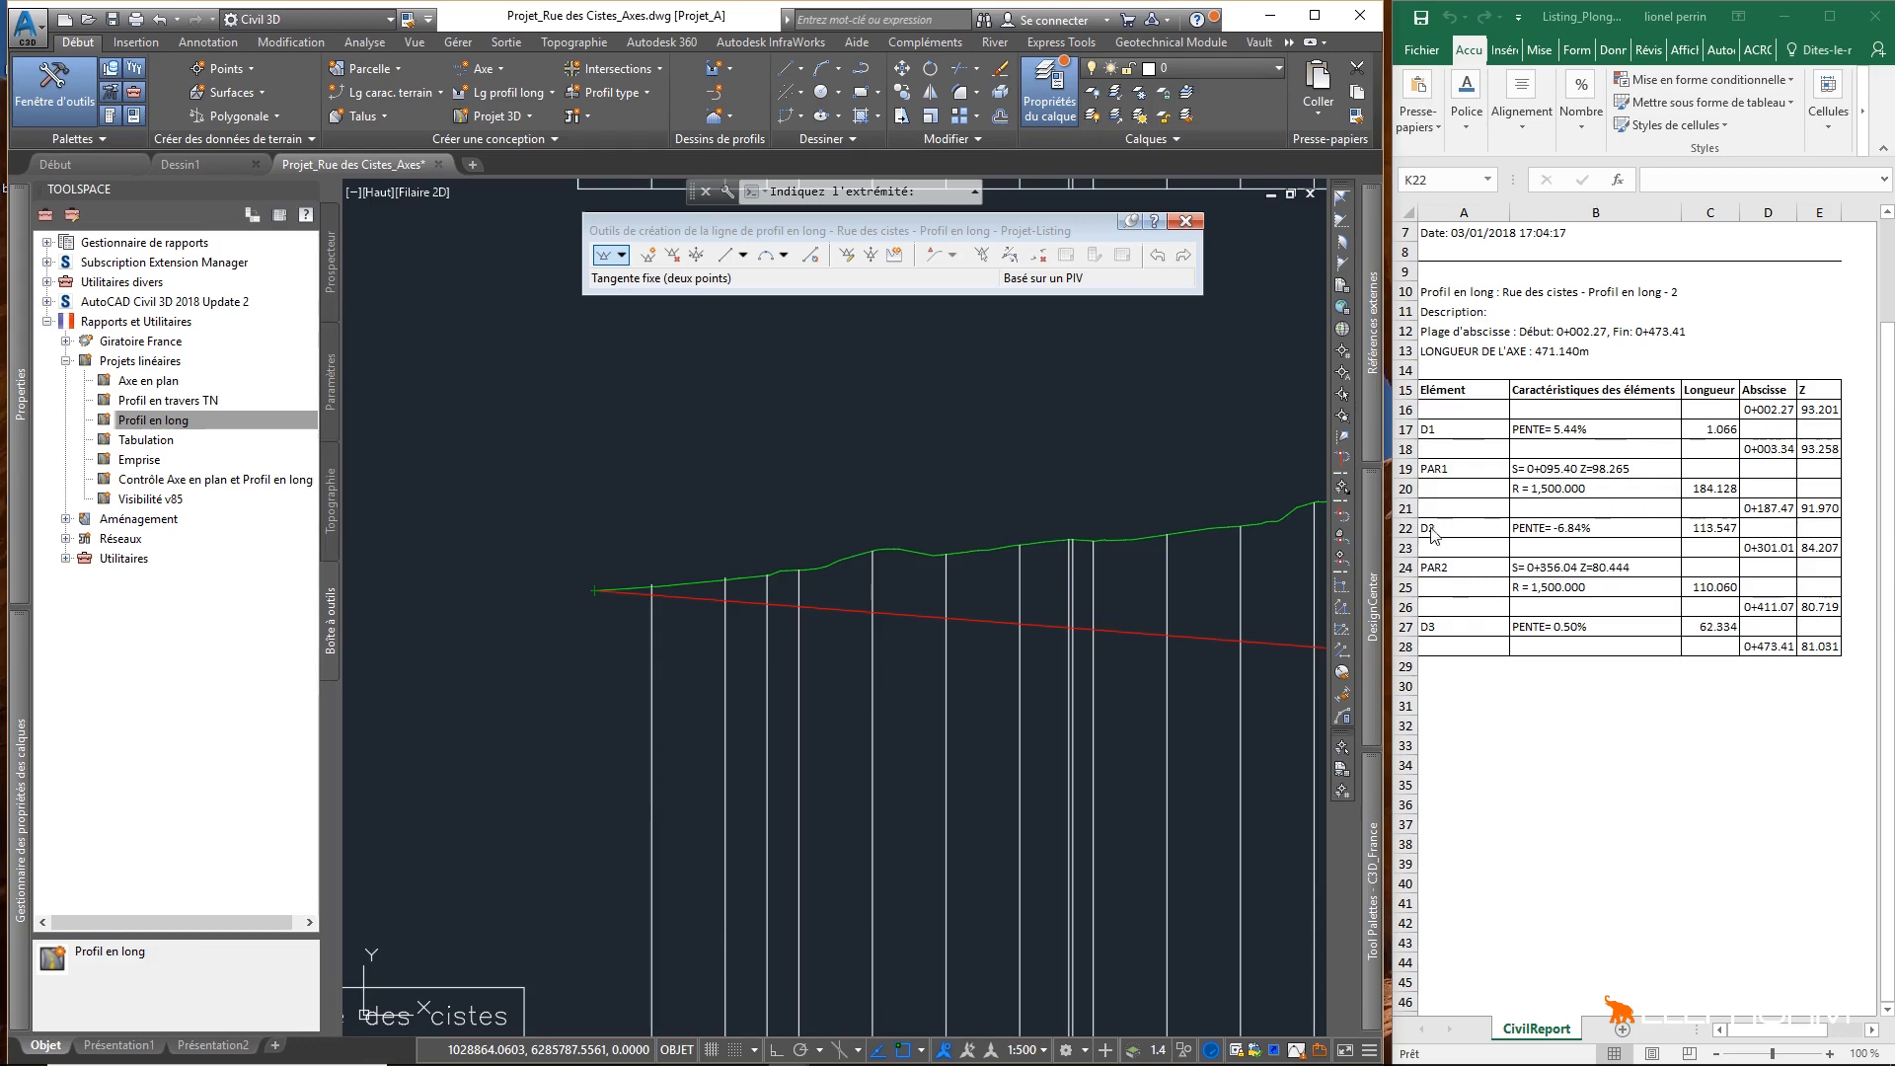
# Step: End the fixed tangent at station 3.34 and elevation 93.258 with the profile station-and-elevation transparent command, and check the segment up close
pyautogui.moveTo(1342, 577)
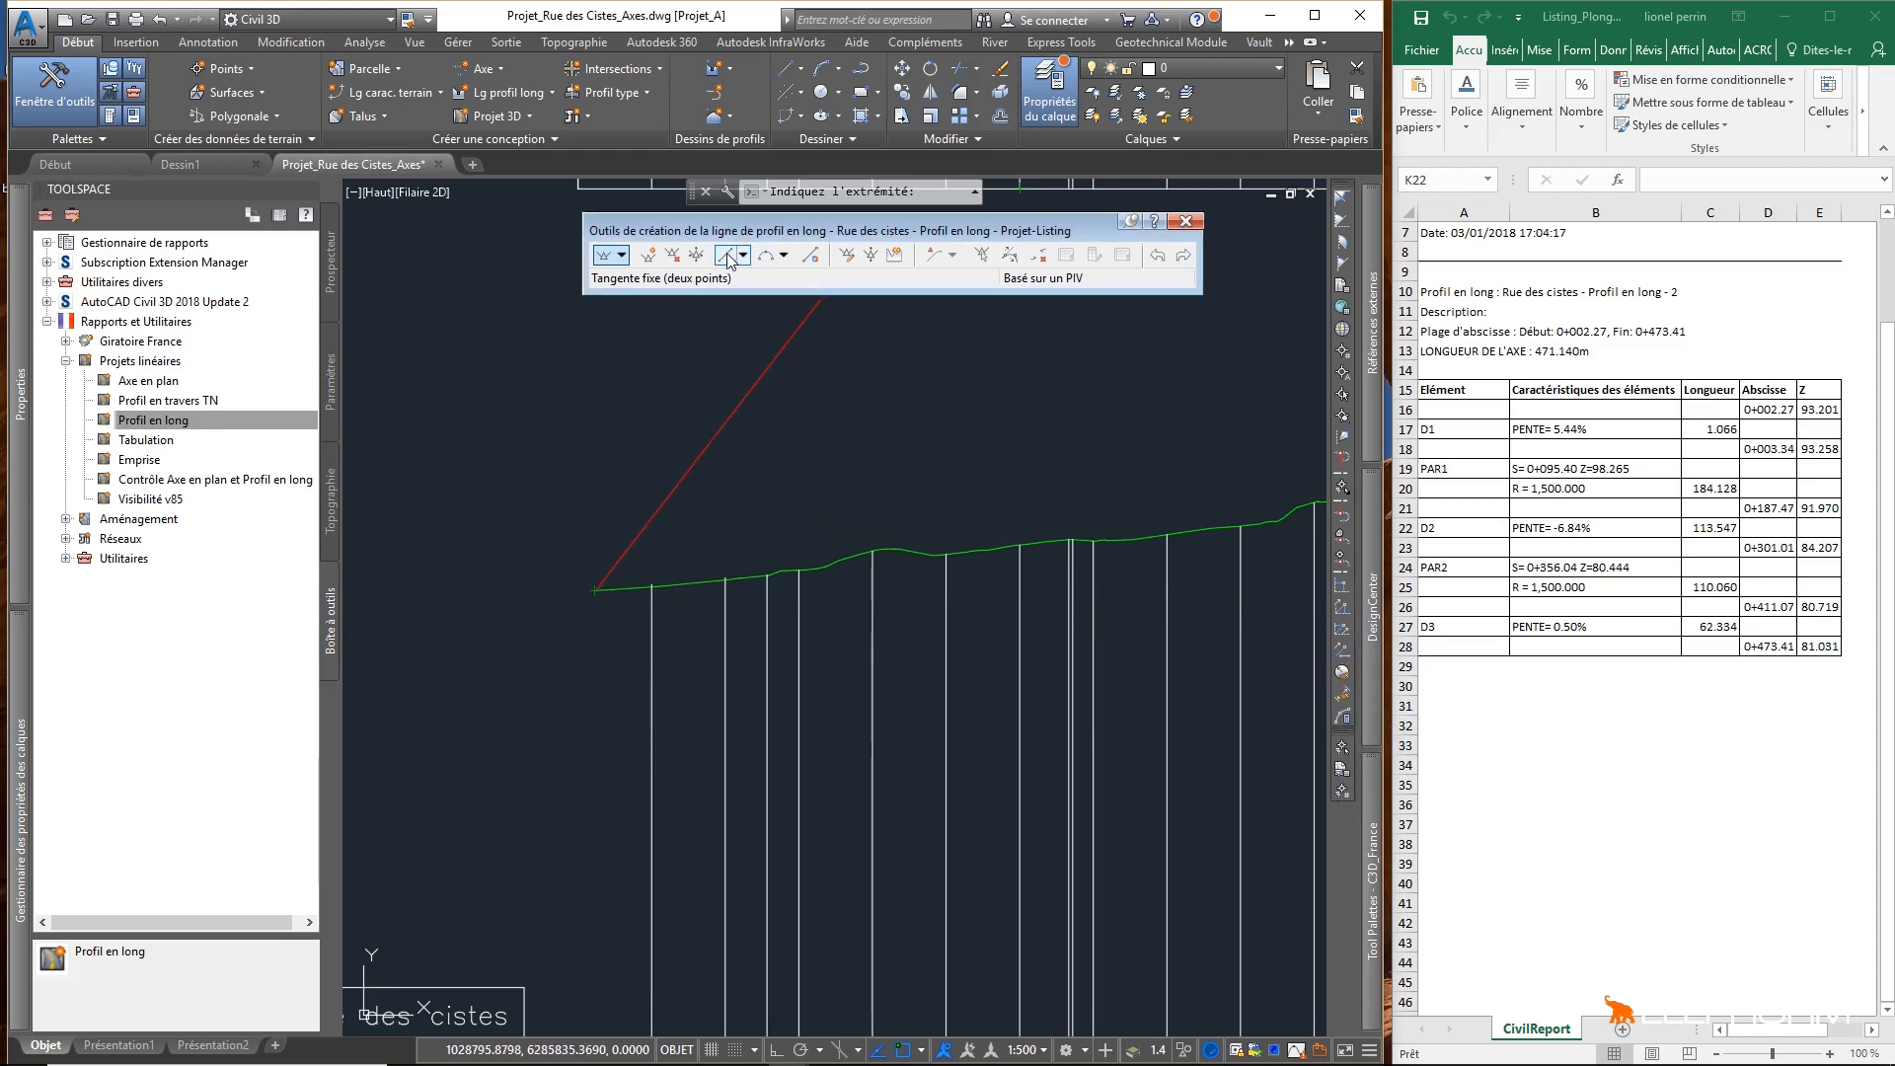
pyautogui.click(1343, 589)
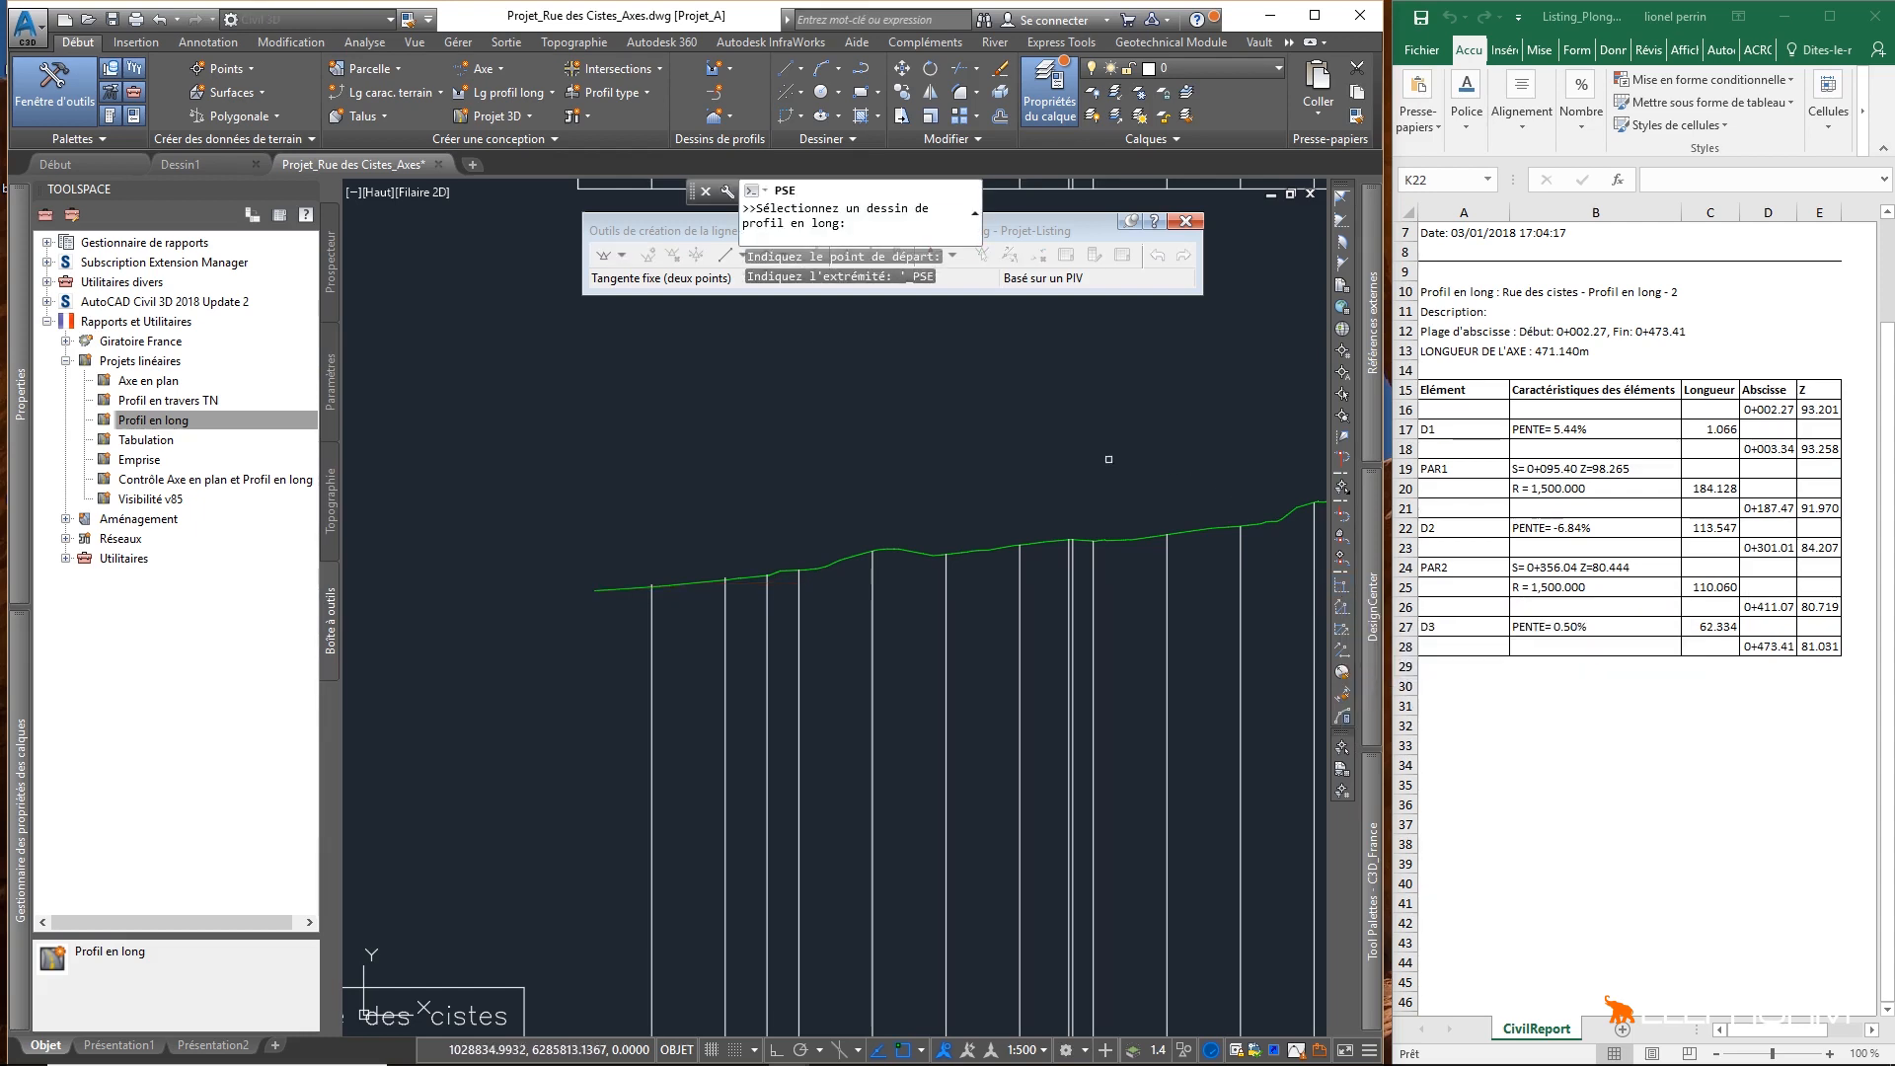
pyautogui.click(947, 641)
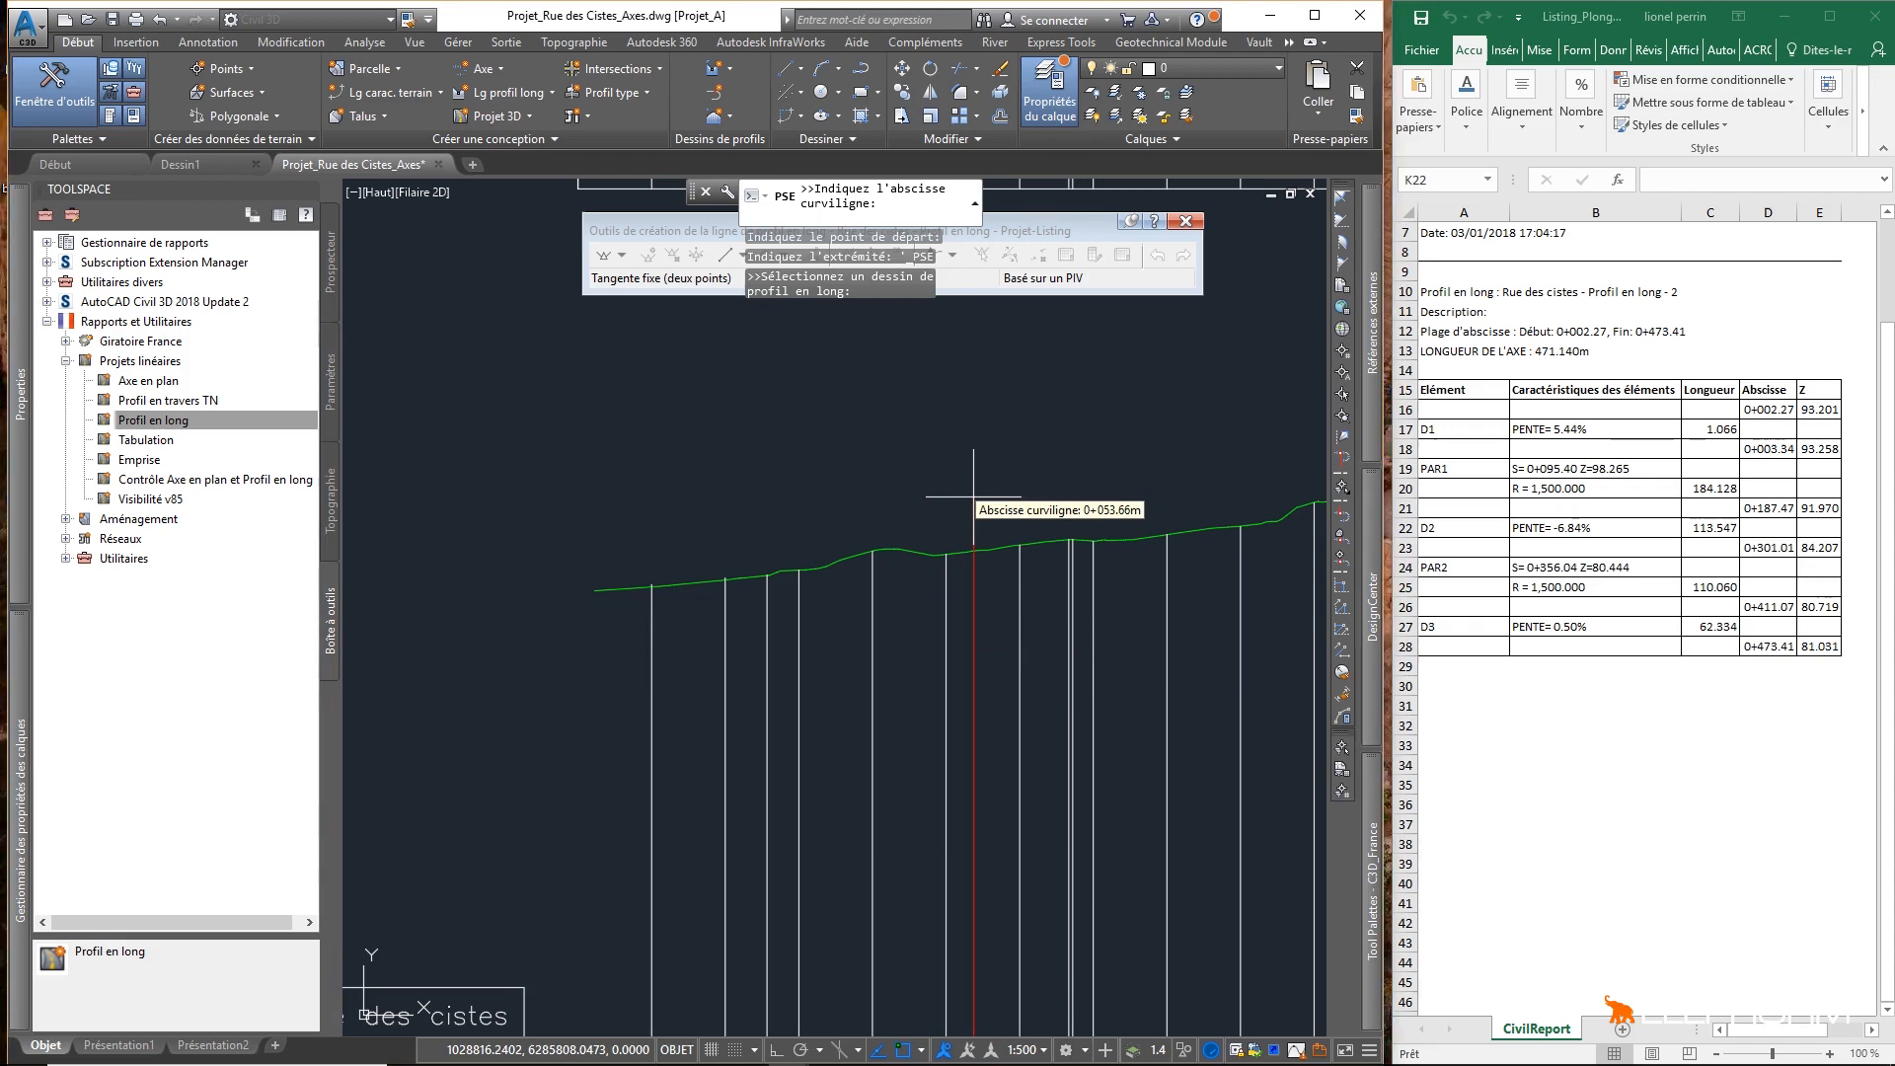
pyautogui.write('3.34')
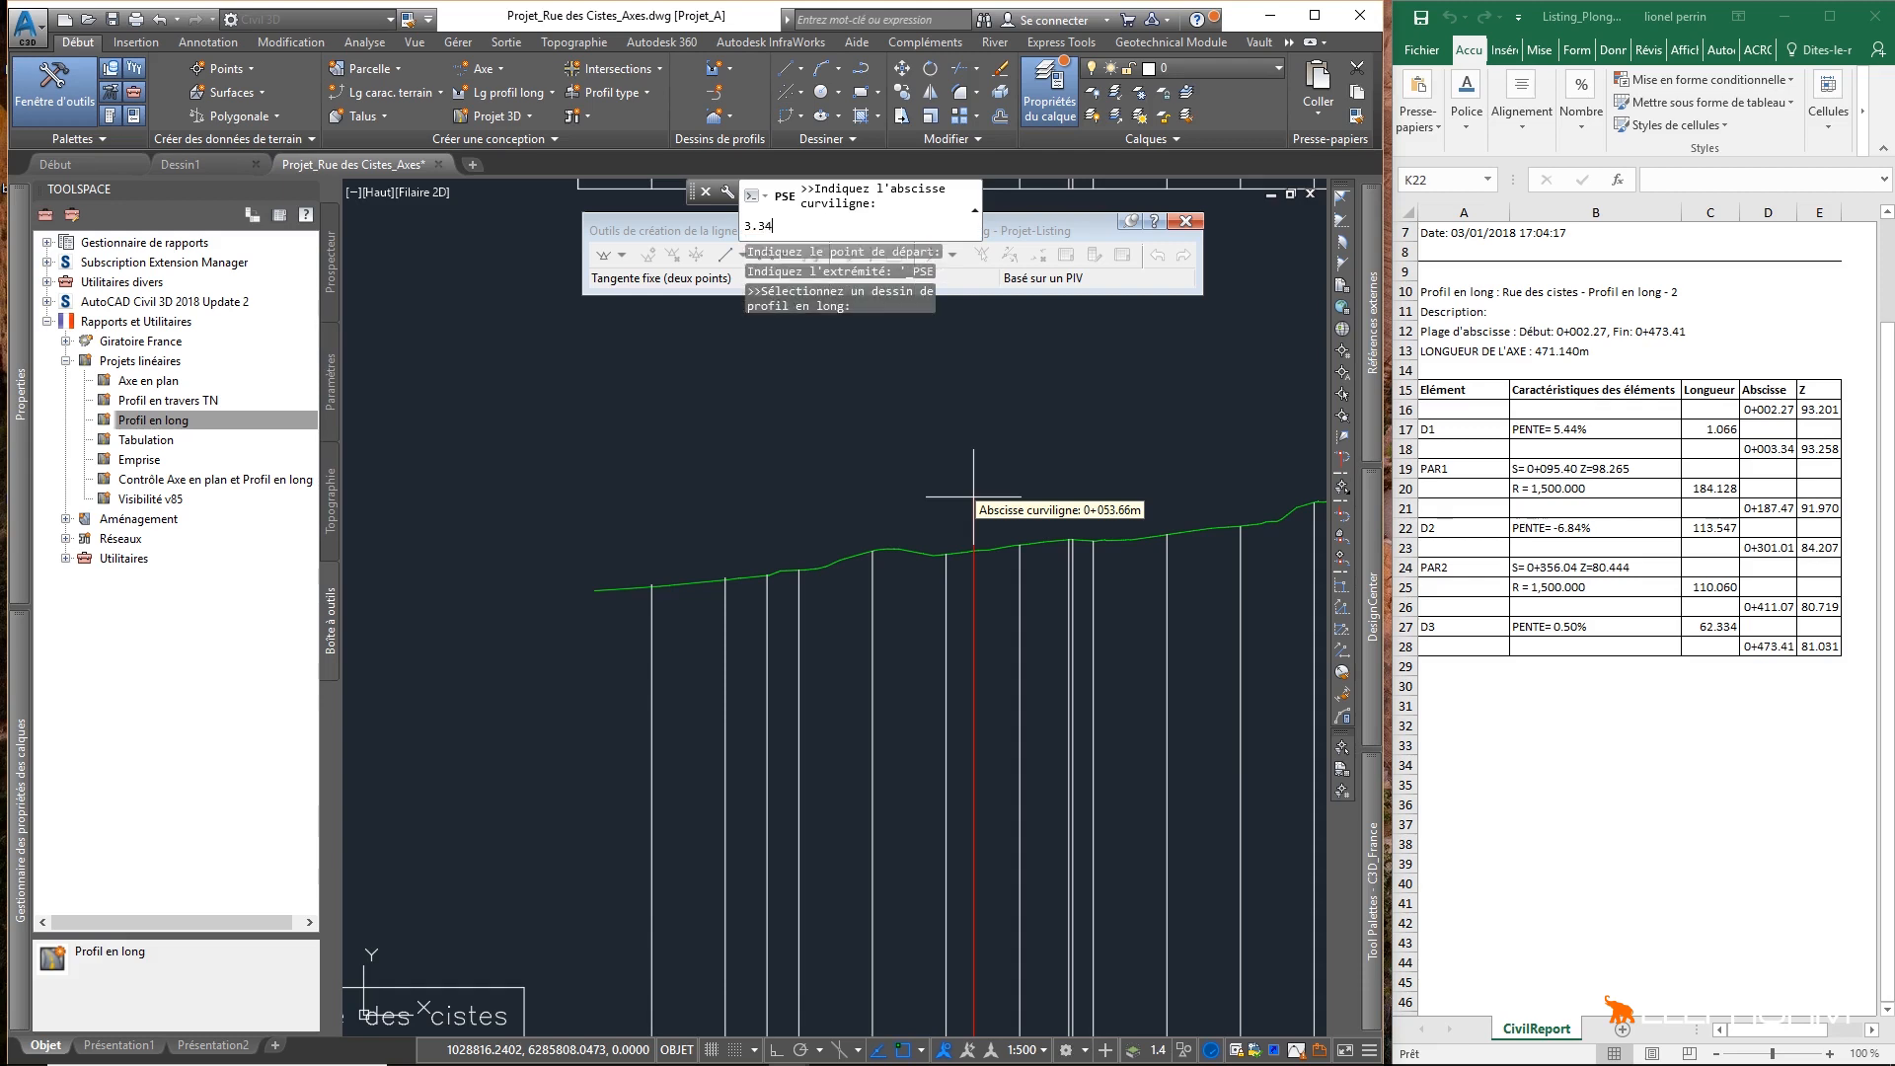
pyautogui.press('Return')
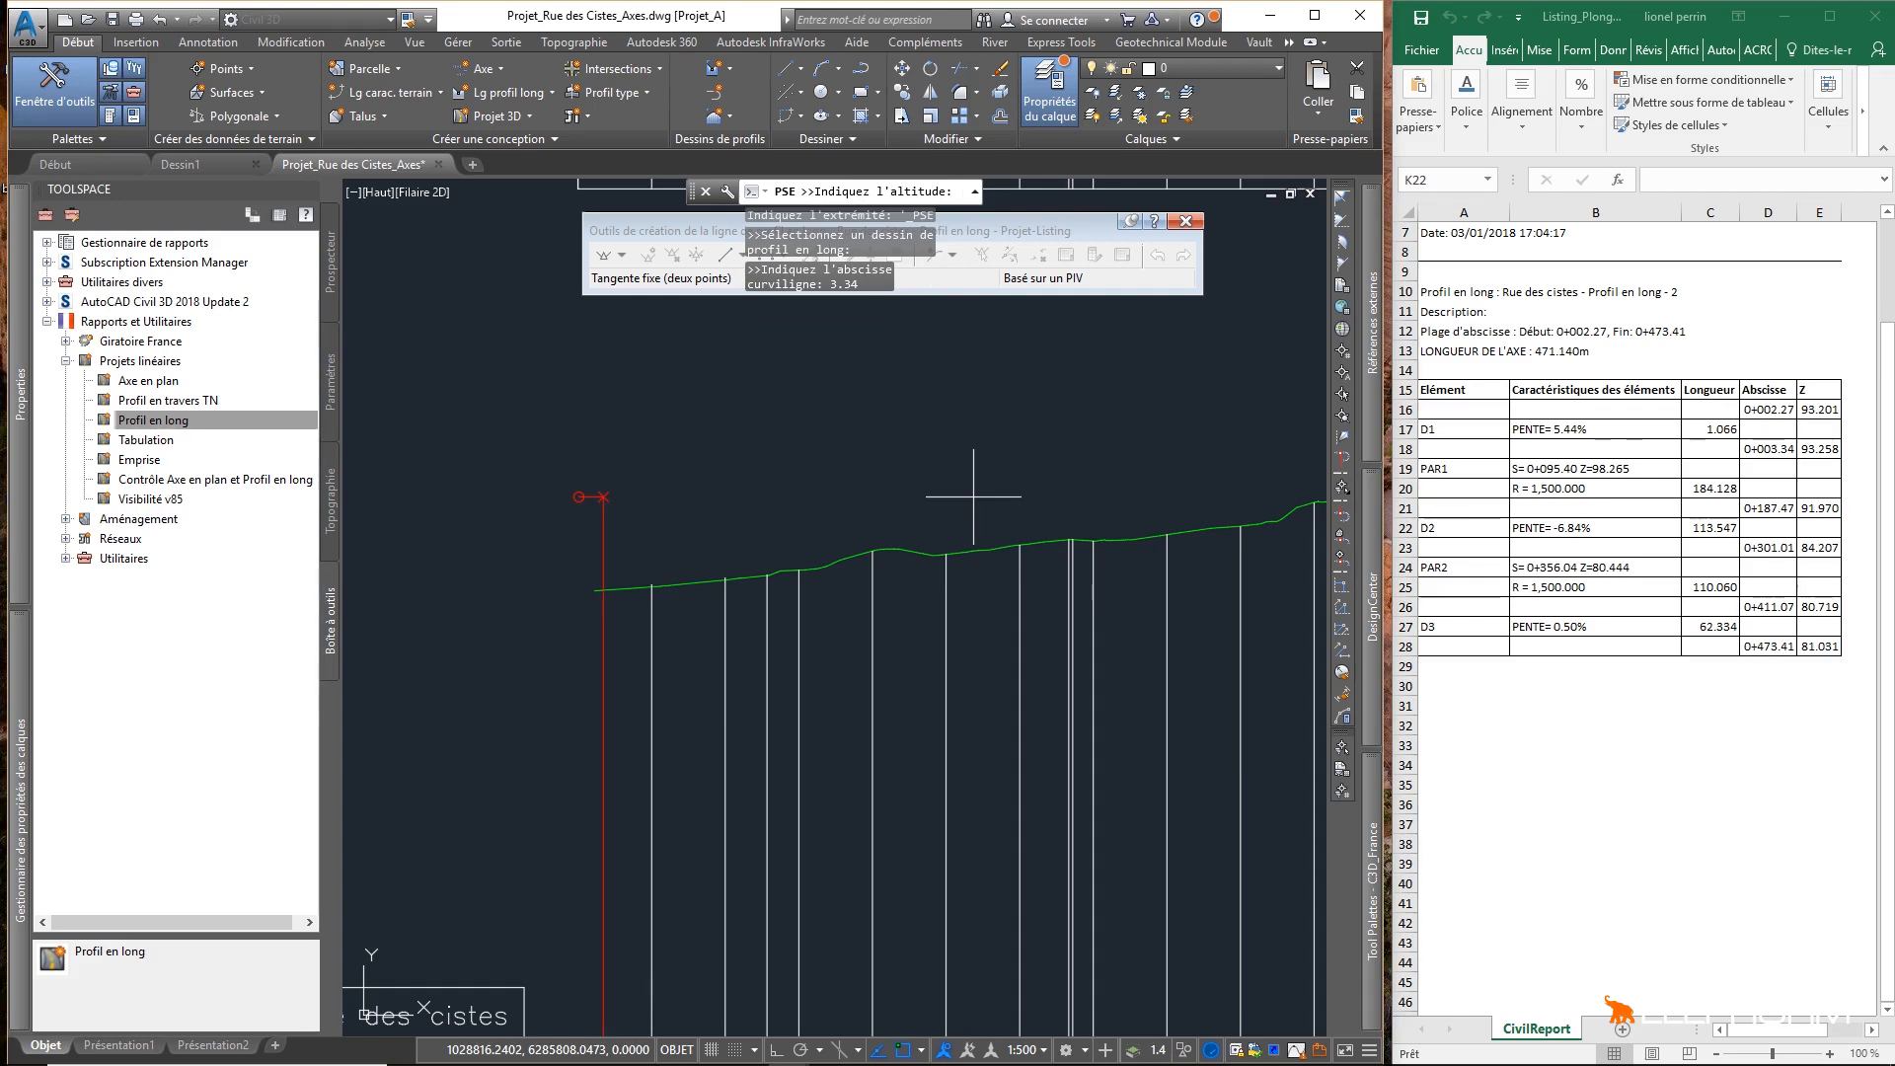
pyautogui.write('93.')
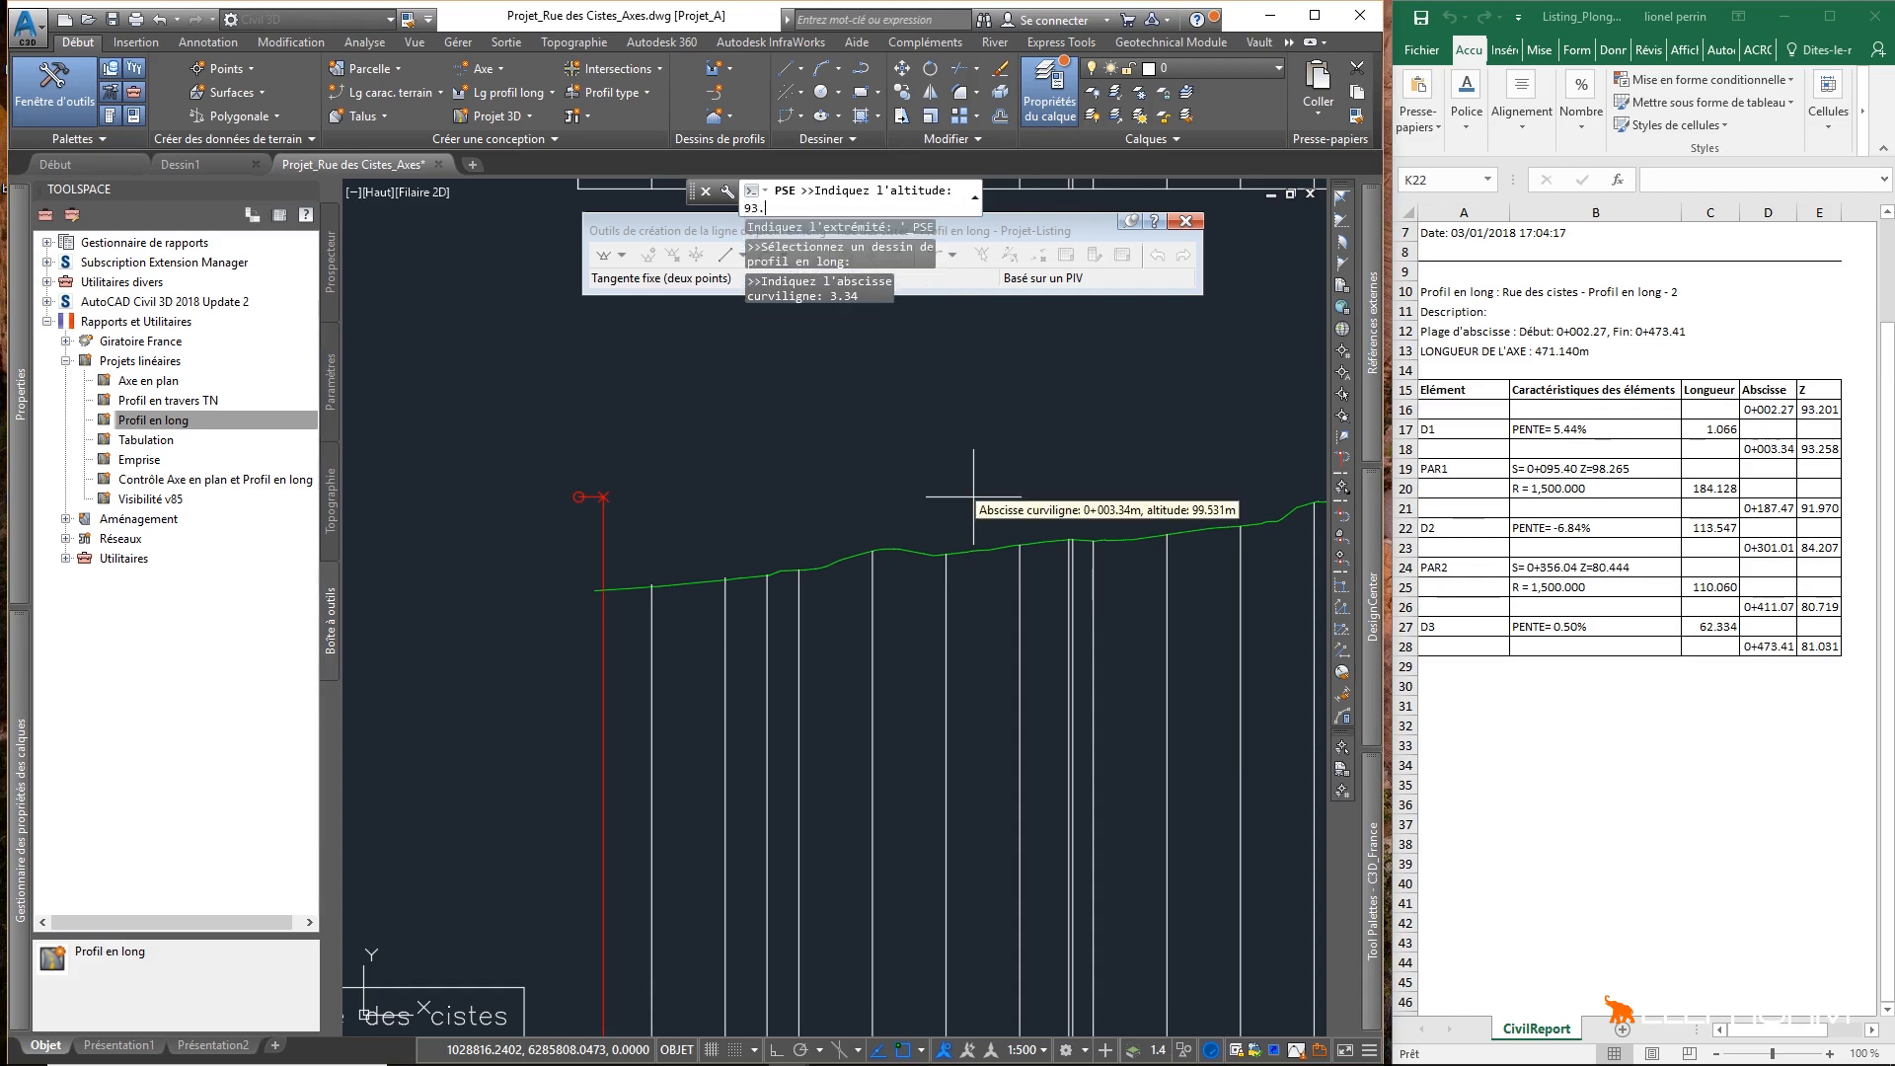
pyautogui.write('258')
pyautogui.press('Return')
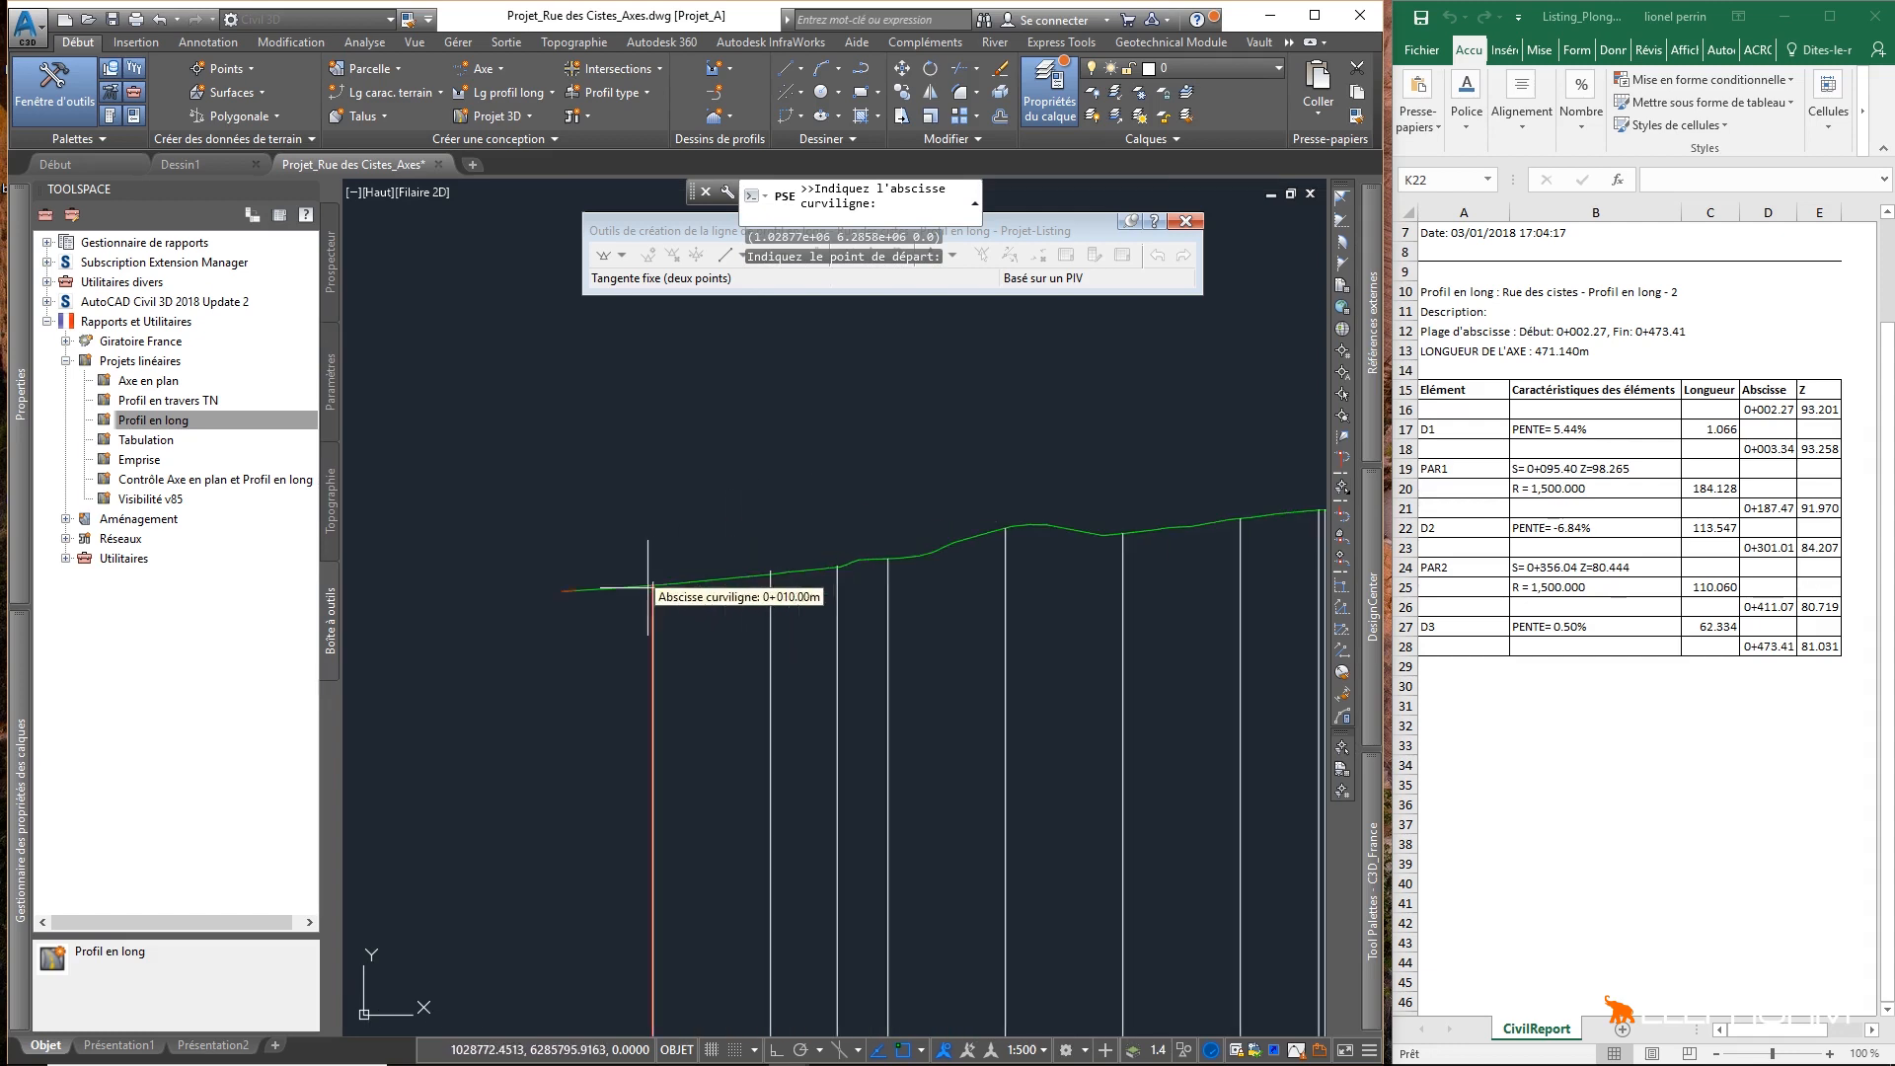
pyautogui.scroll(10, 616, 599)
pyautogui.scroll(5, 454, 538)
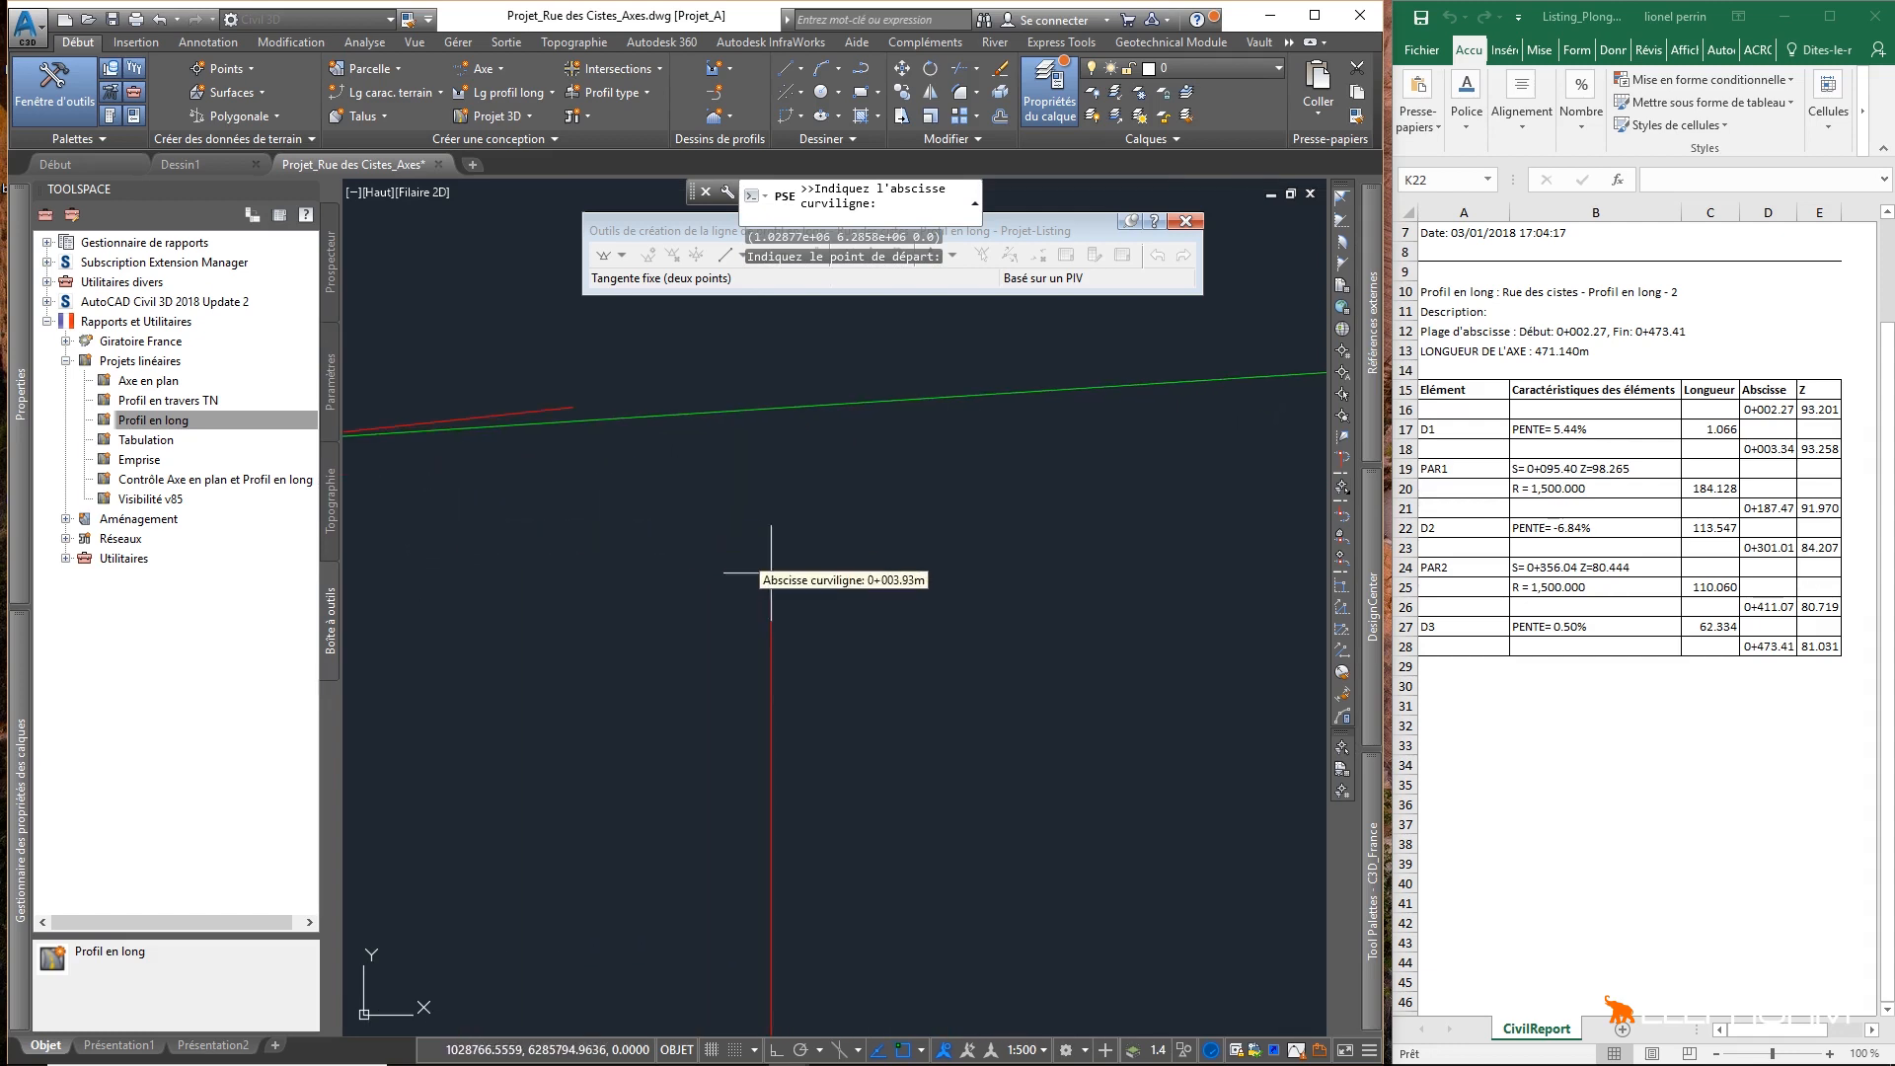
pyautogui.scroll(-2, 1026, 641)
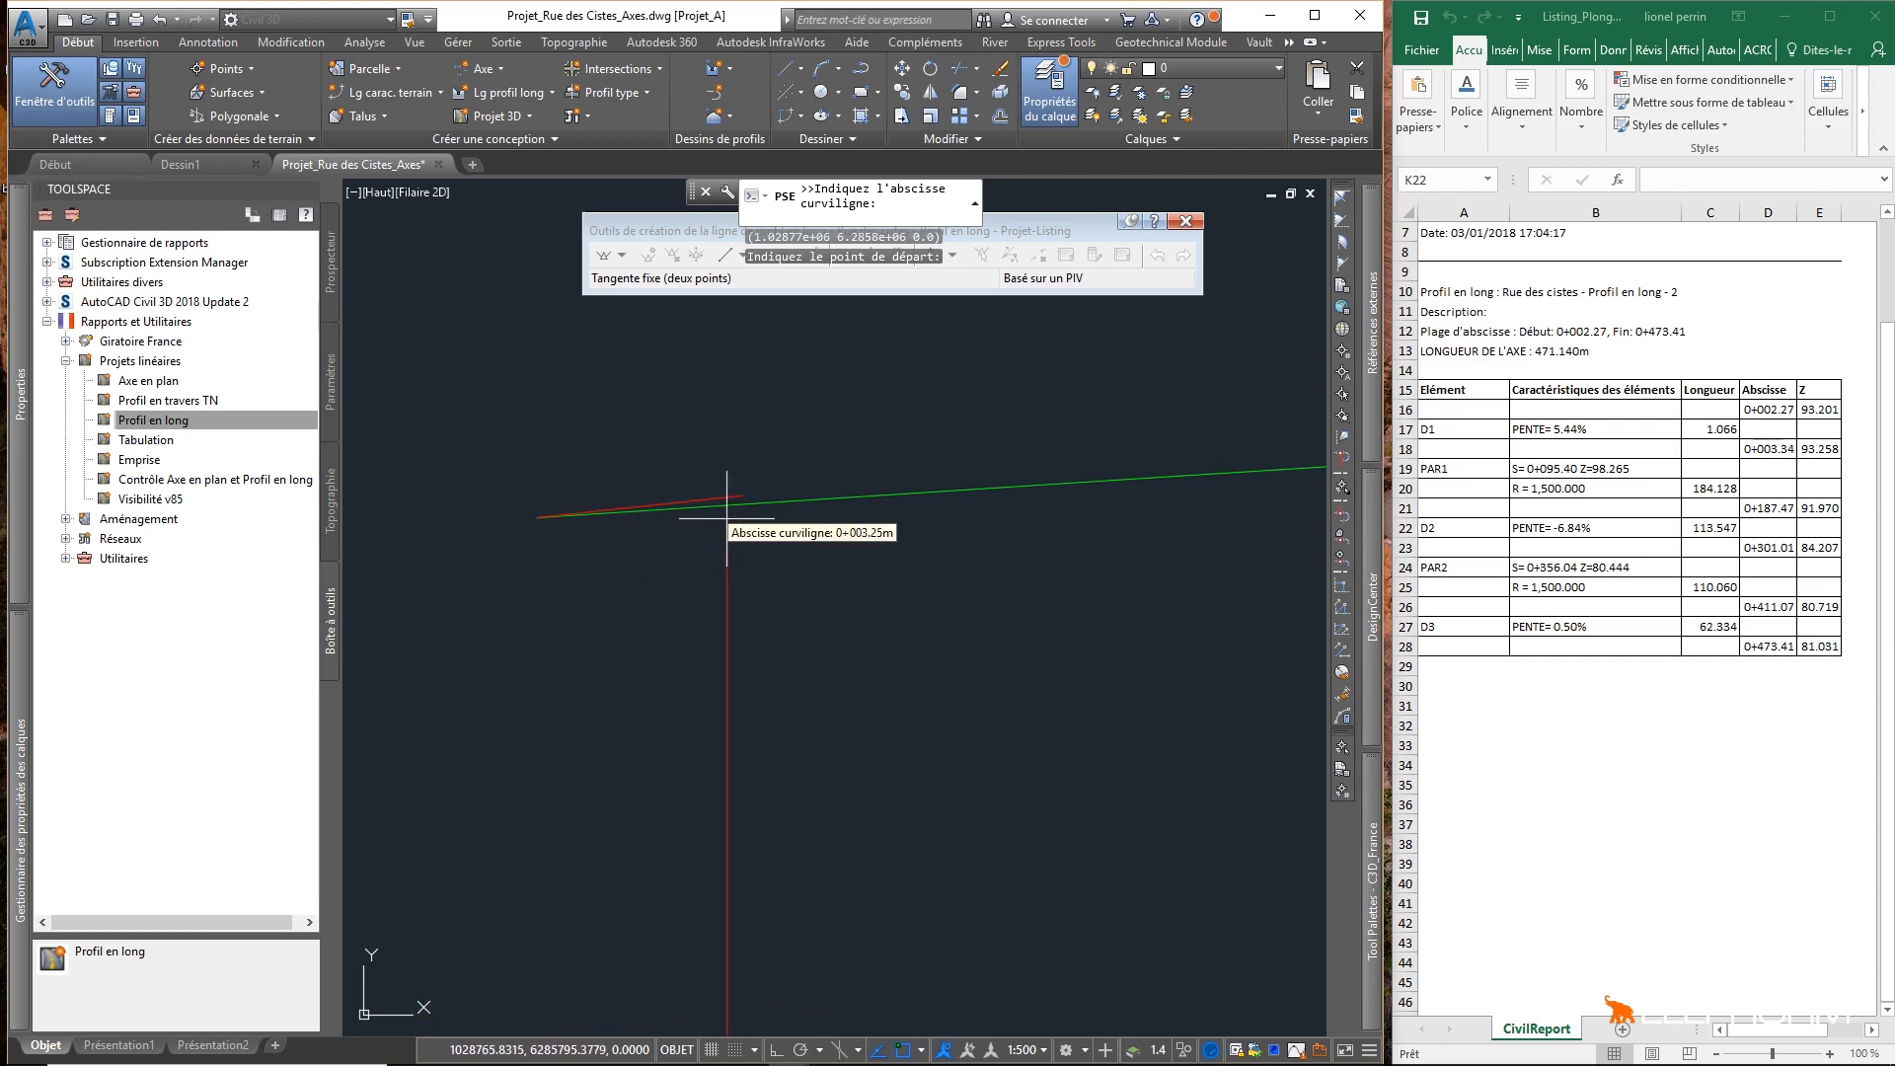
pyautogui.scroll(-5, 875, 625)
pyautogui.scroll(-2, 875, 625)
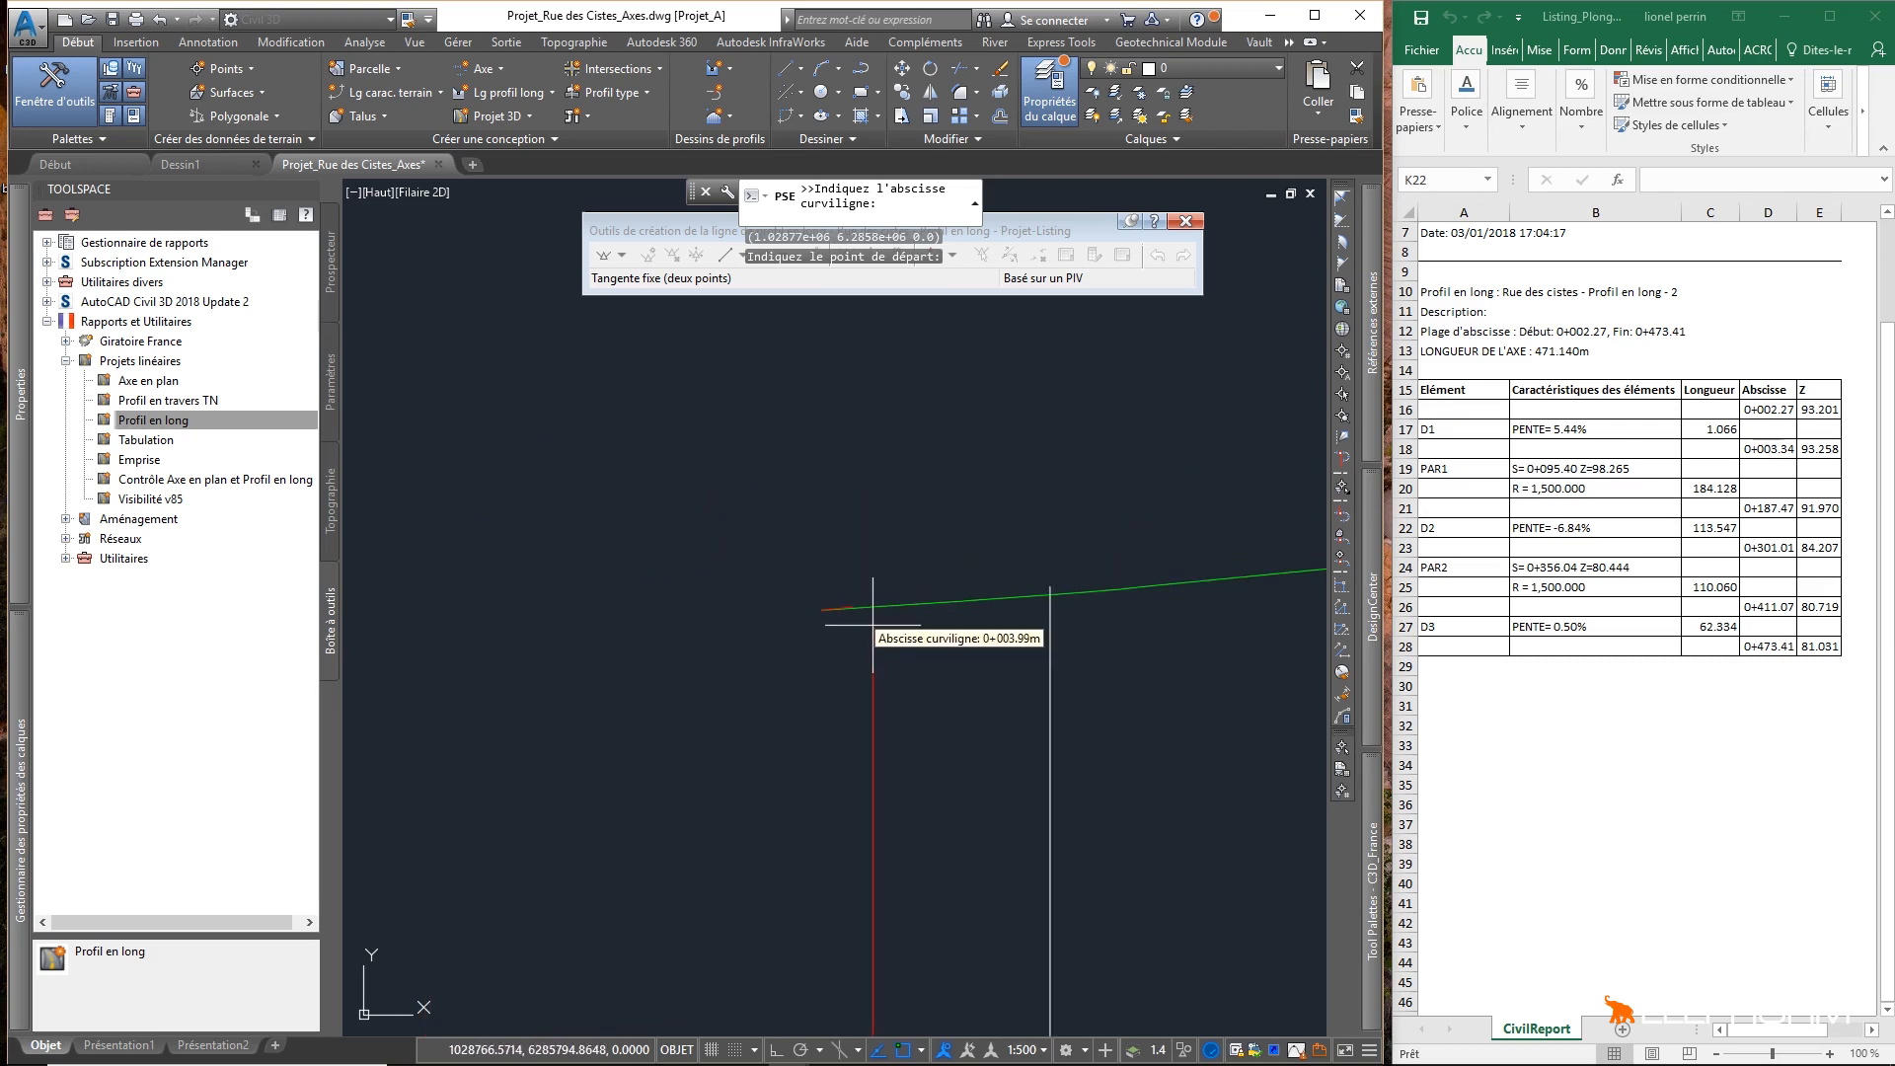
# Step: Start the second fixed tangent at station 187.47 and elevation 91.97 with the profile station-and-elevation transparent command
pyautogui.scroll(-4, 541, 539)
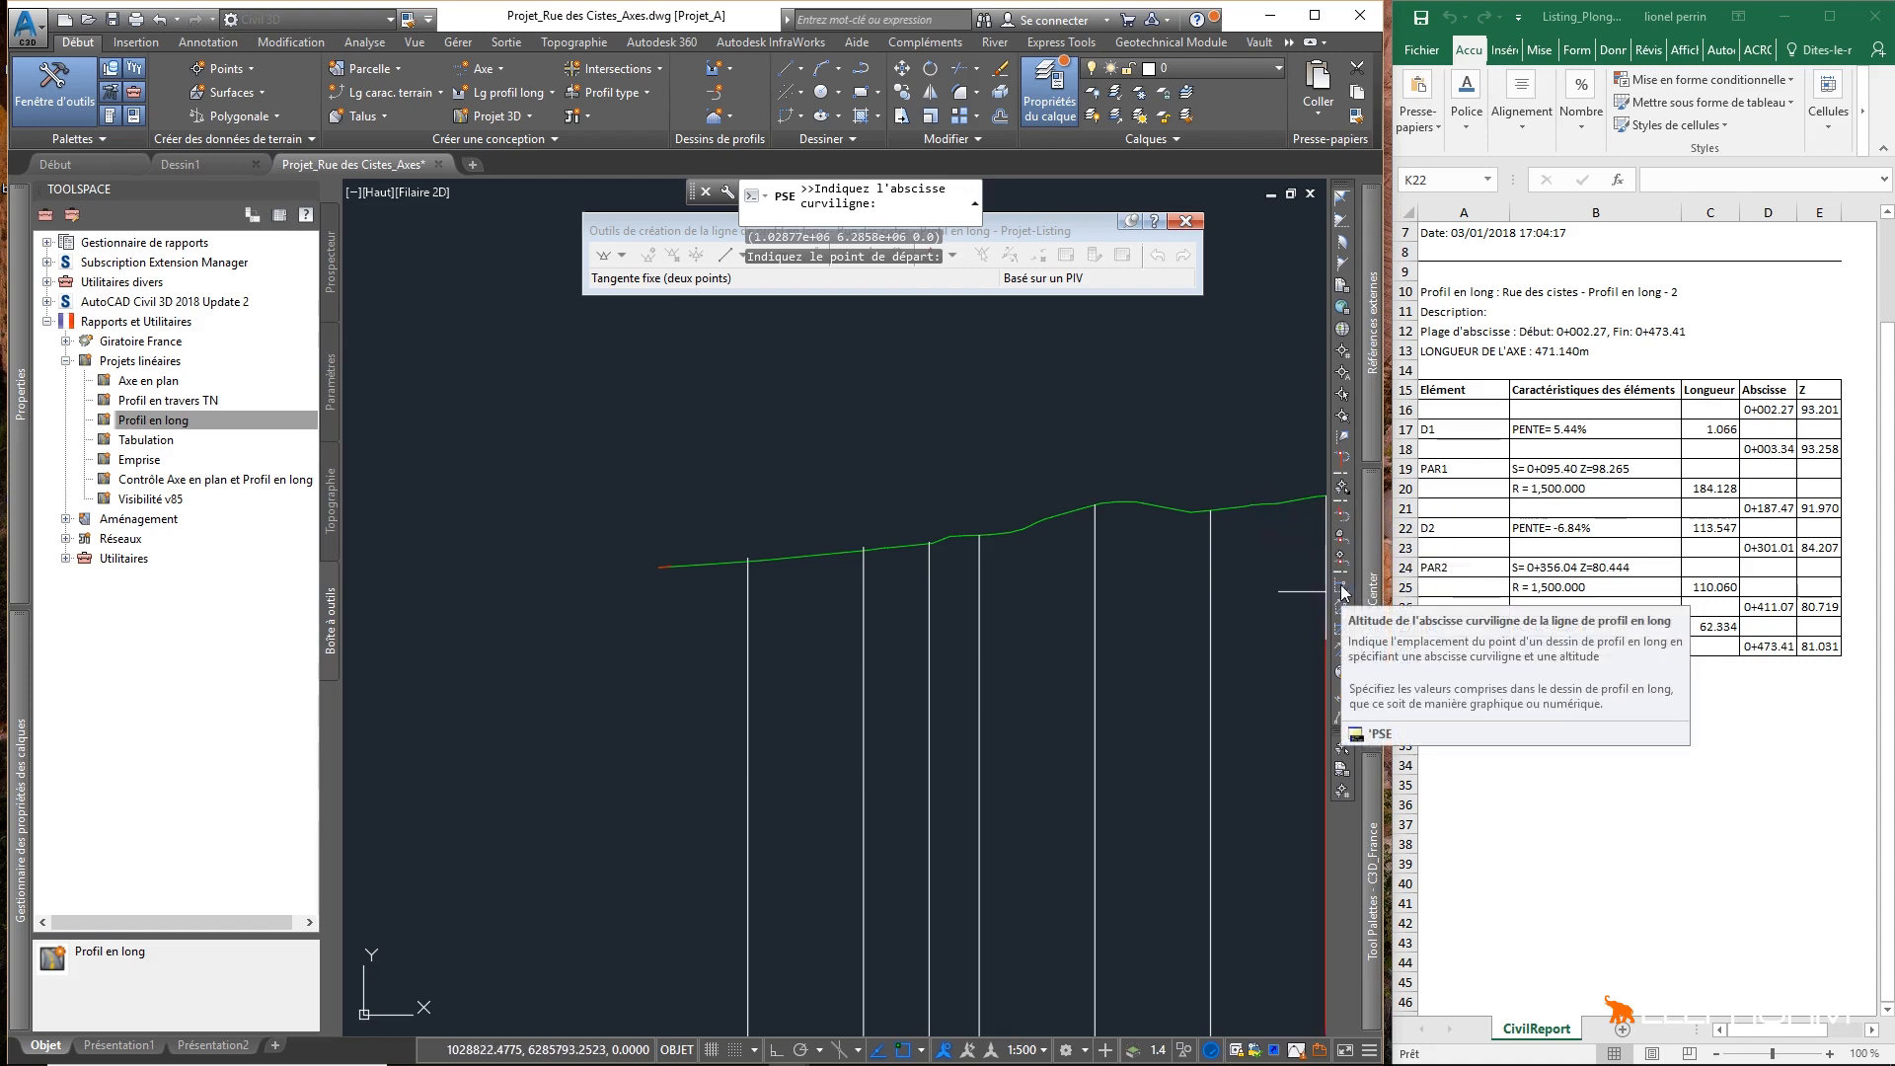
pyautogui.scroll(-5, 750, 469)
pyautogui.scroll(-2, 750, 469)
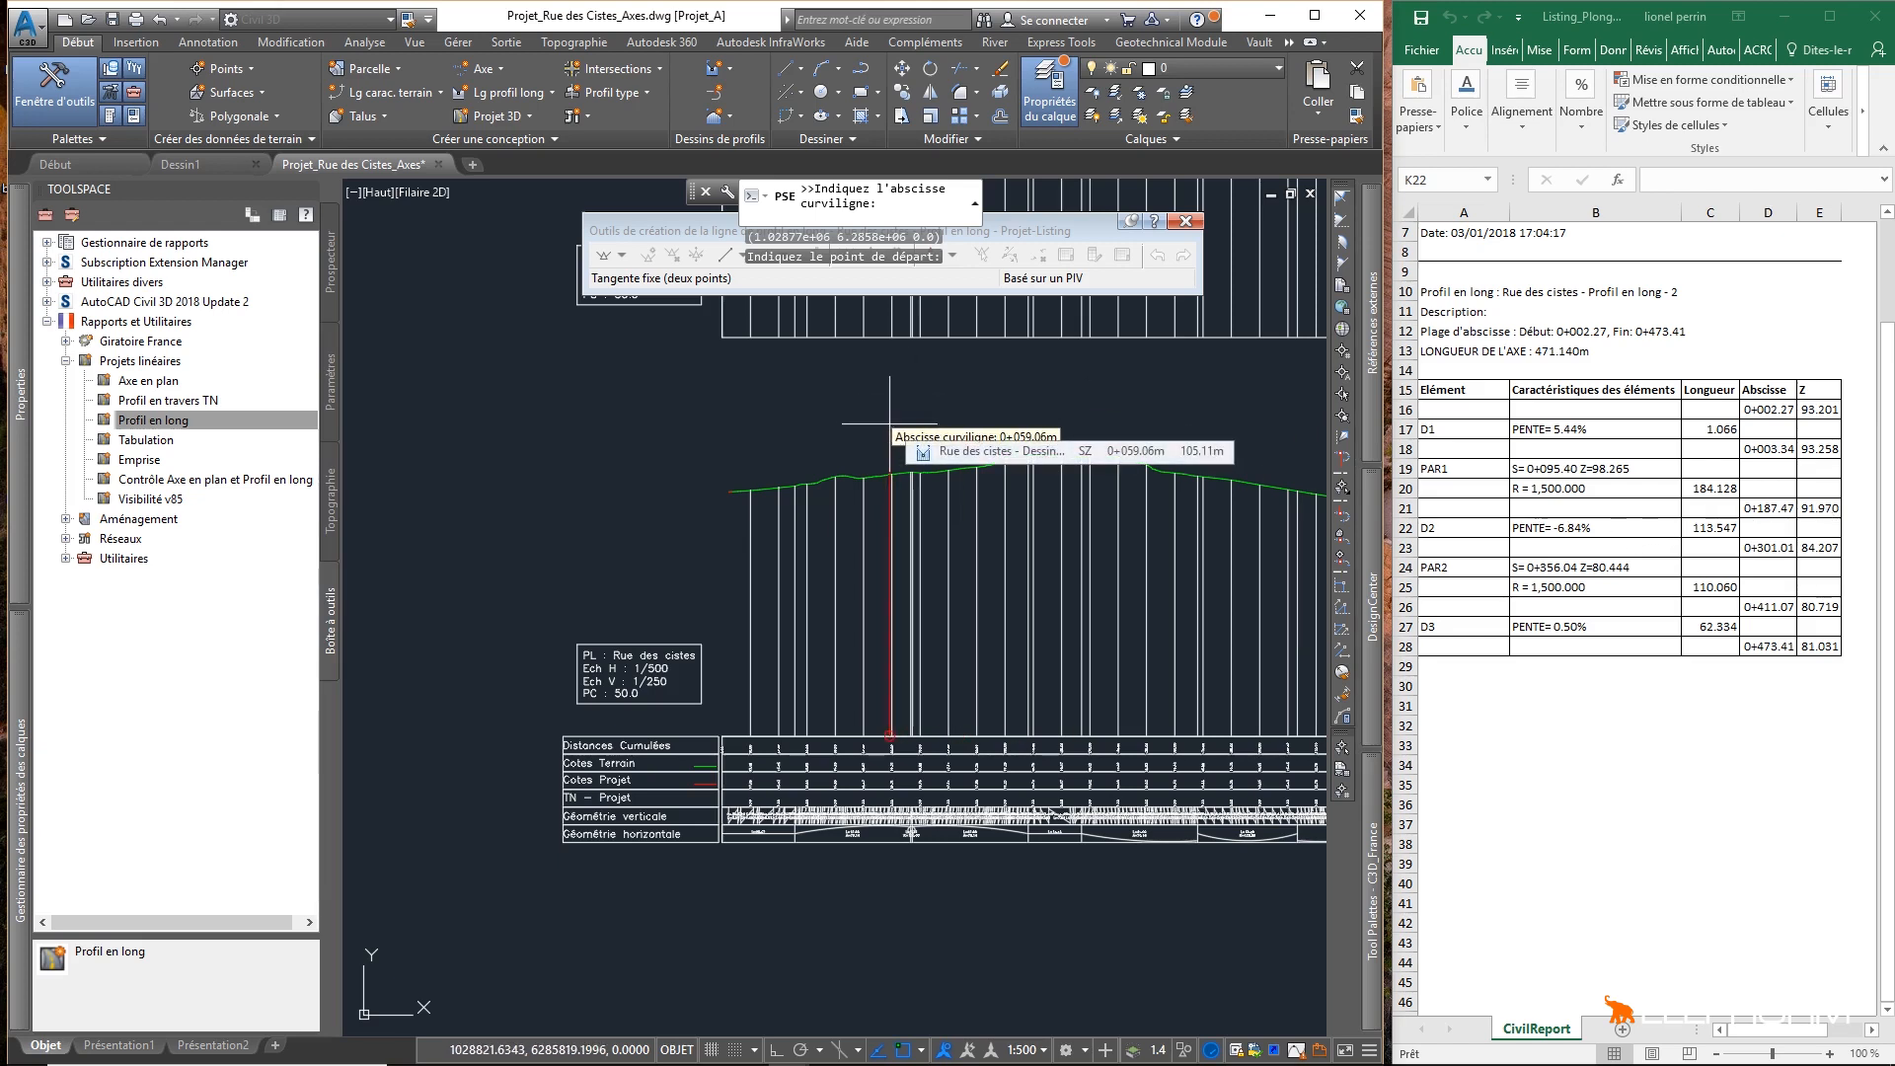
pyautogui.write('187.47')
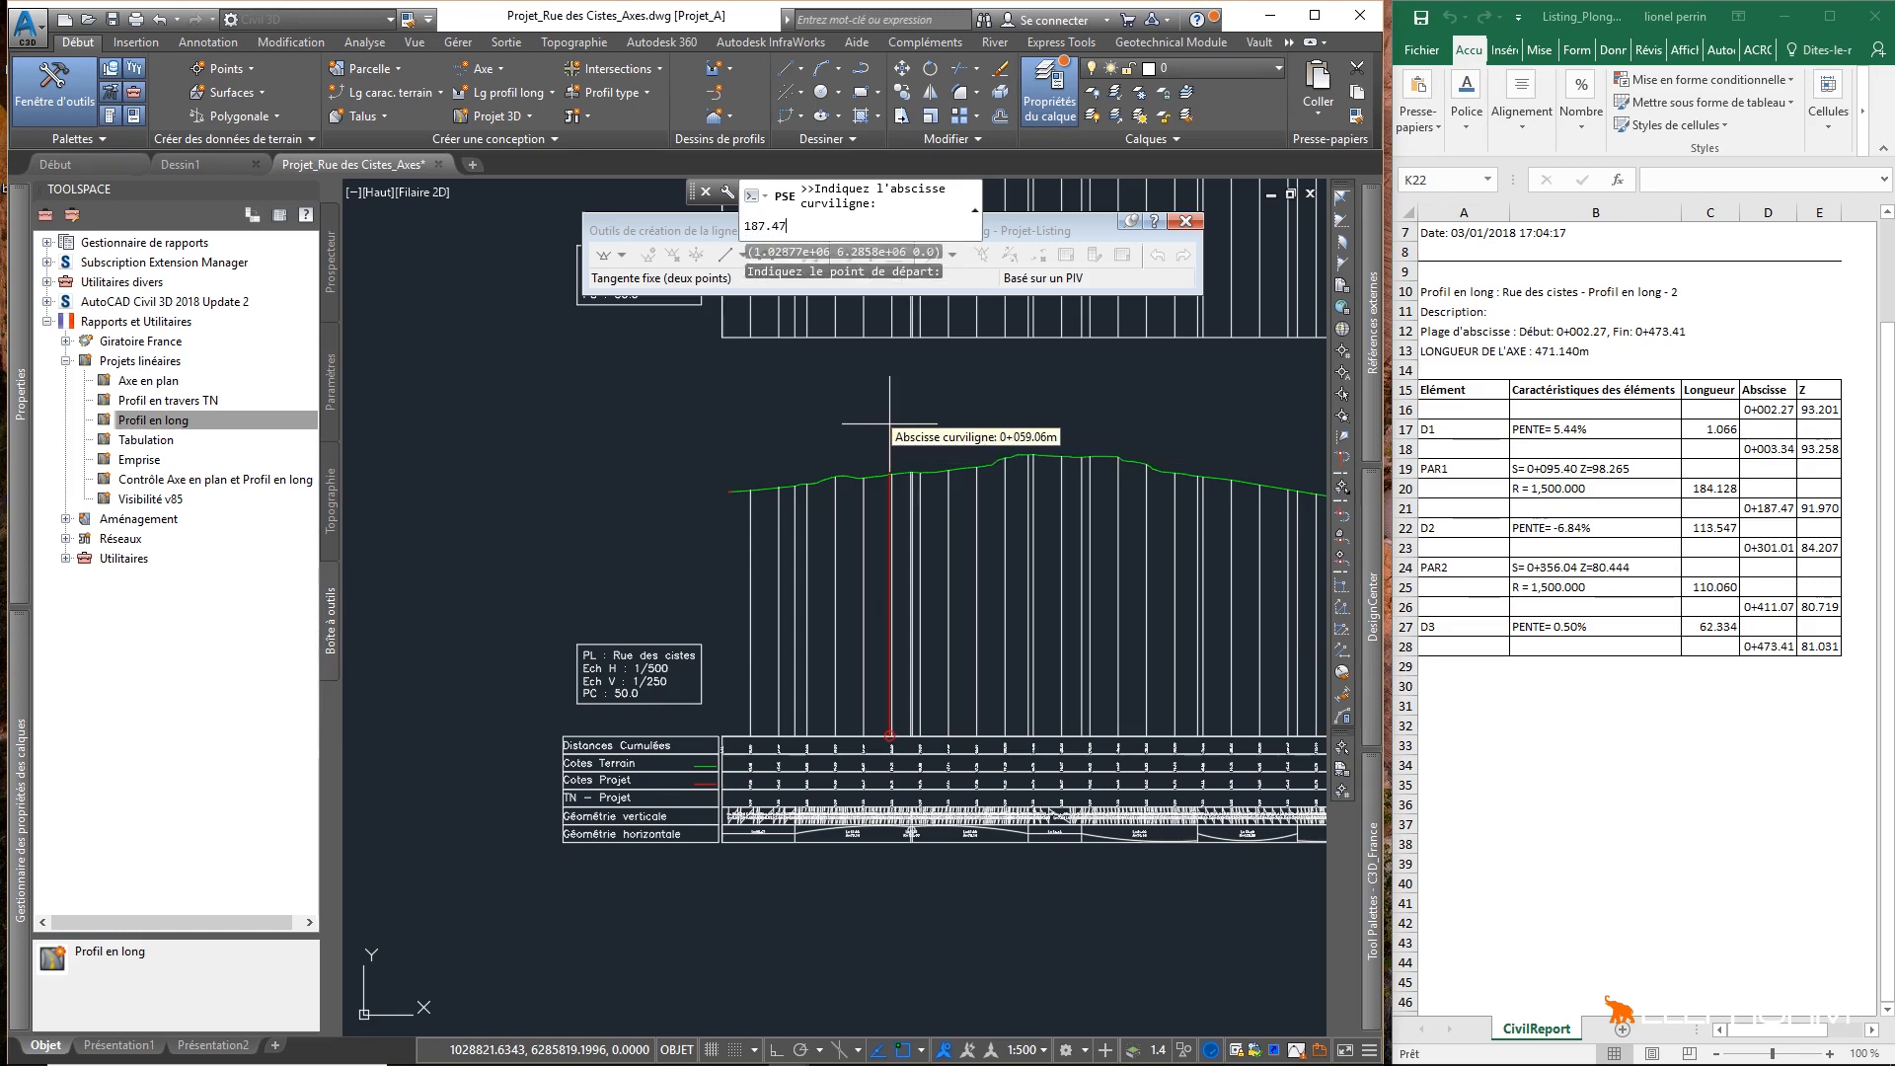
pyautogui.press('Return')
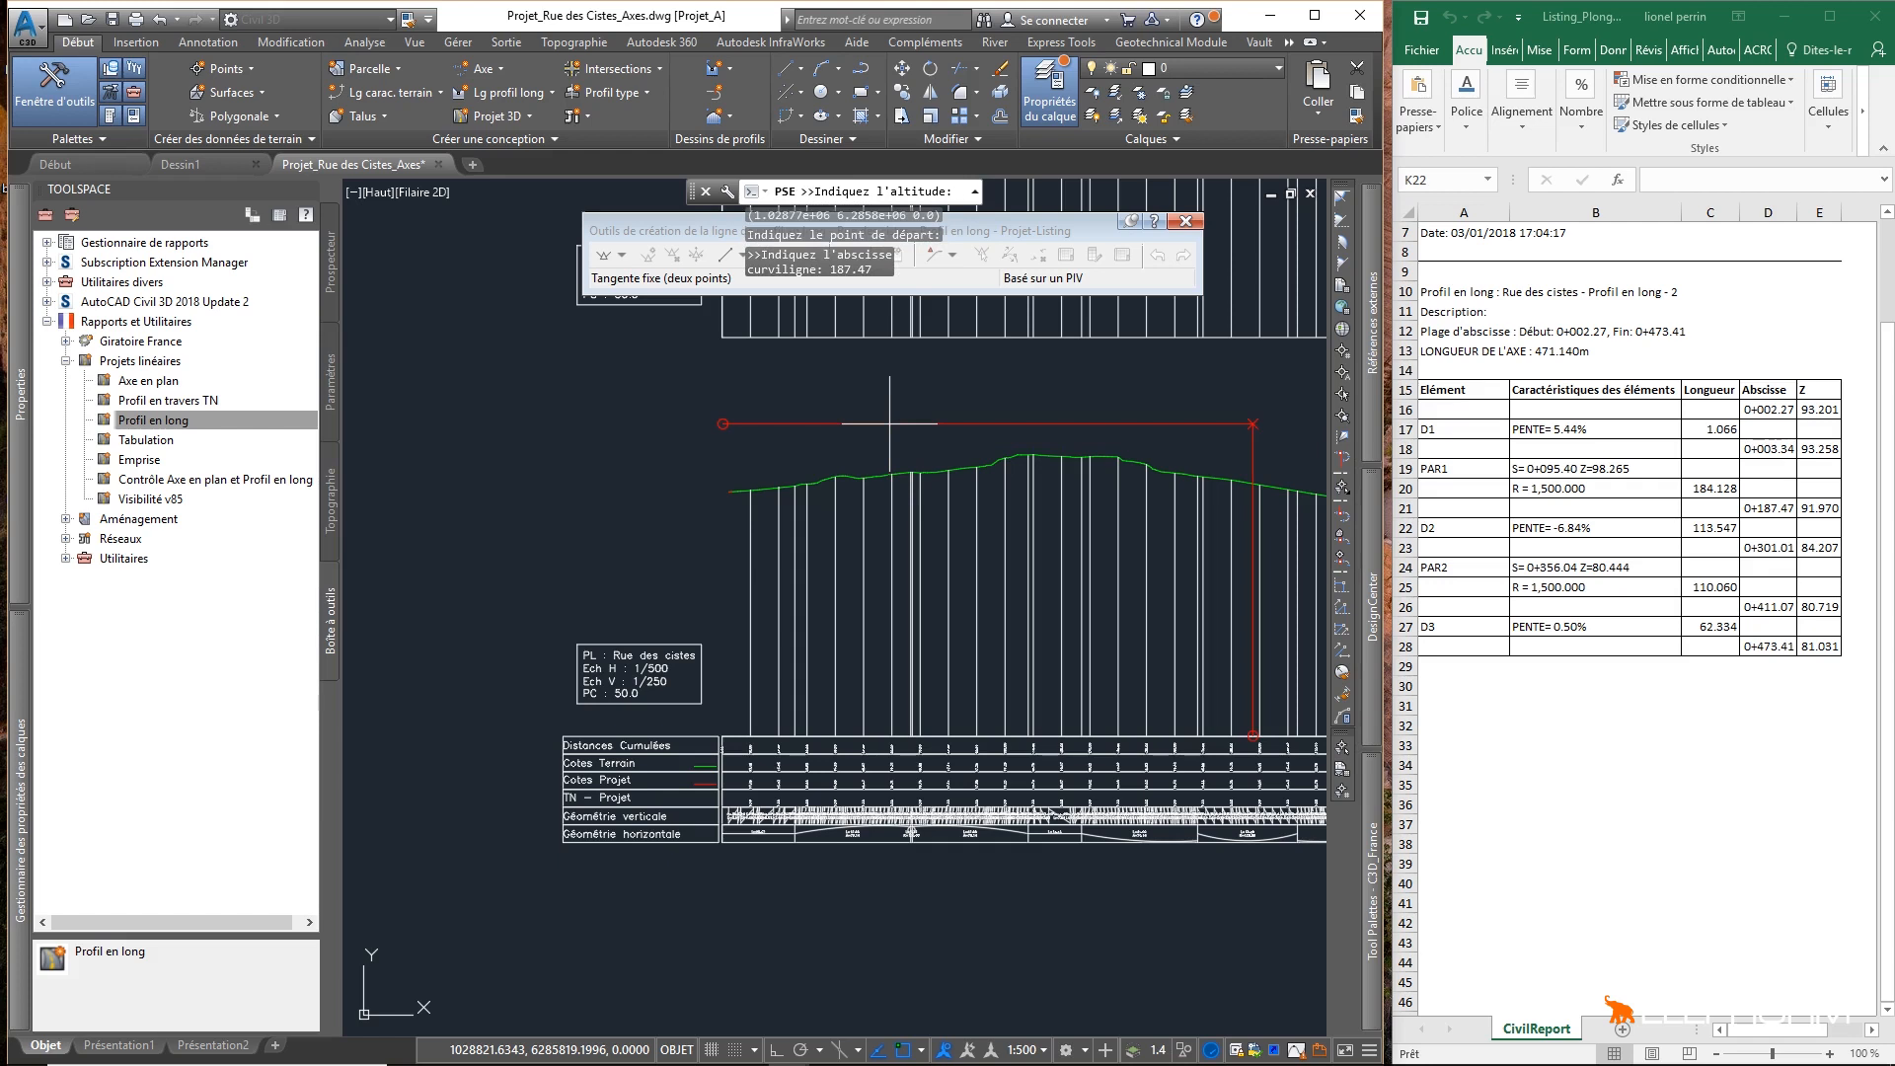
pyautogui.write('91.97')
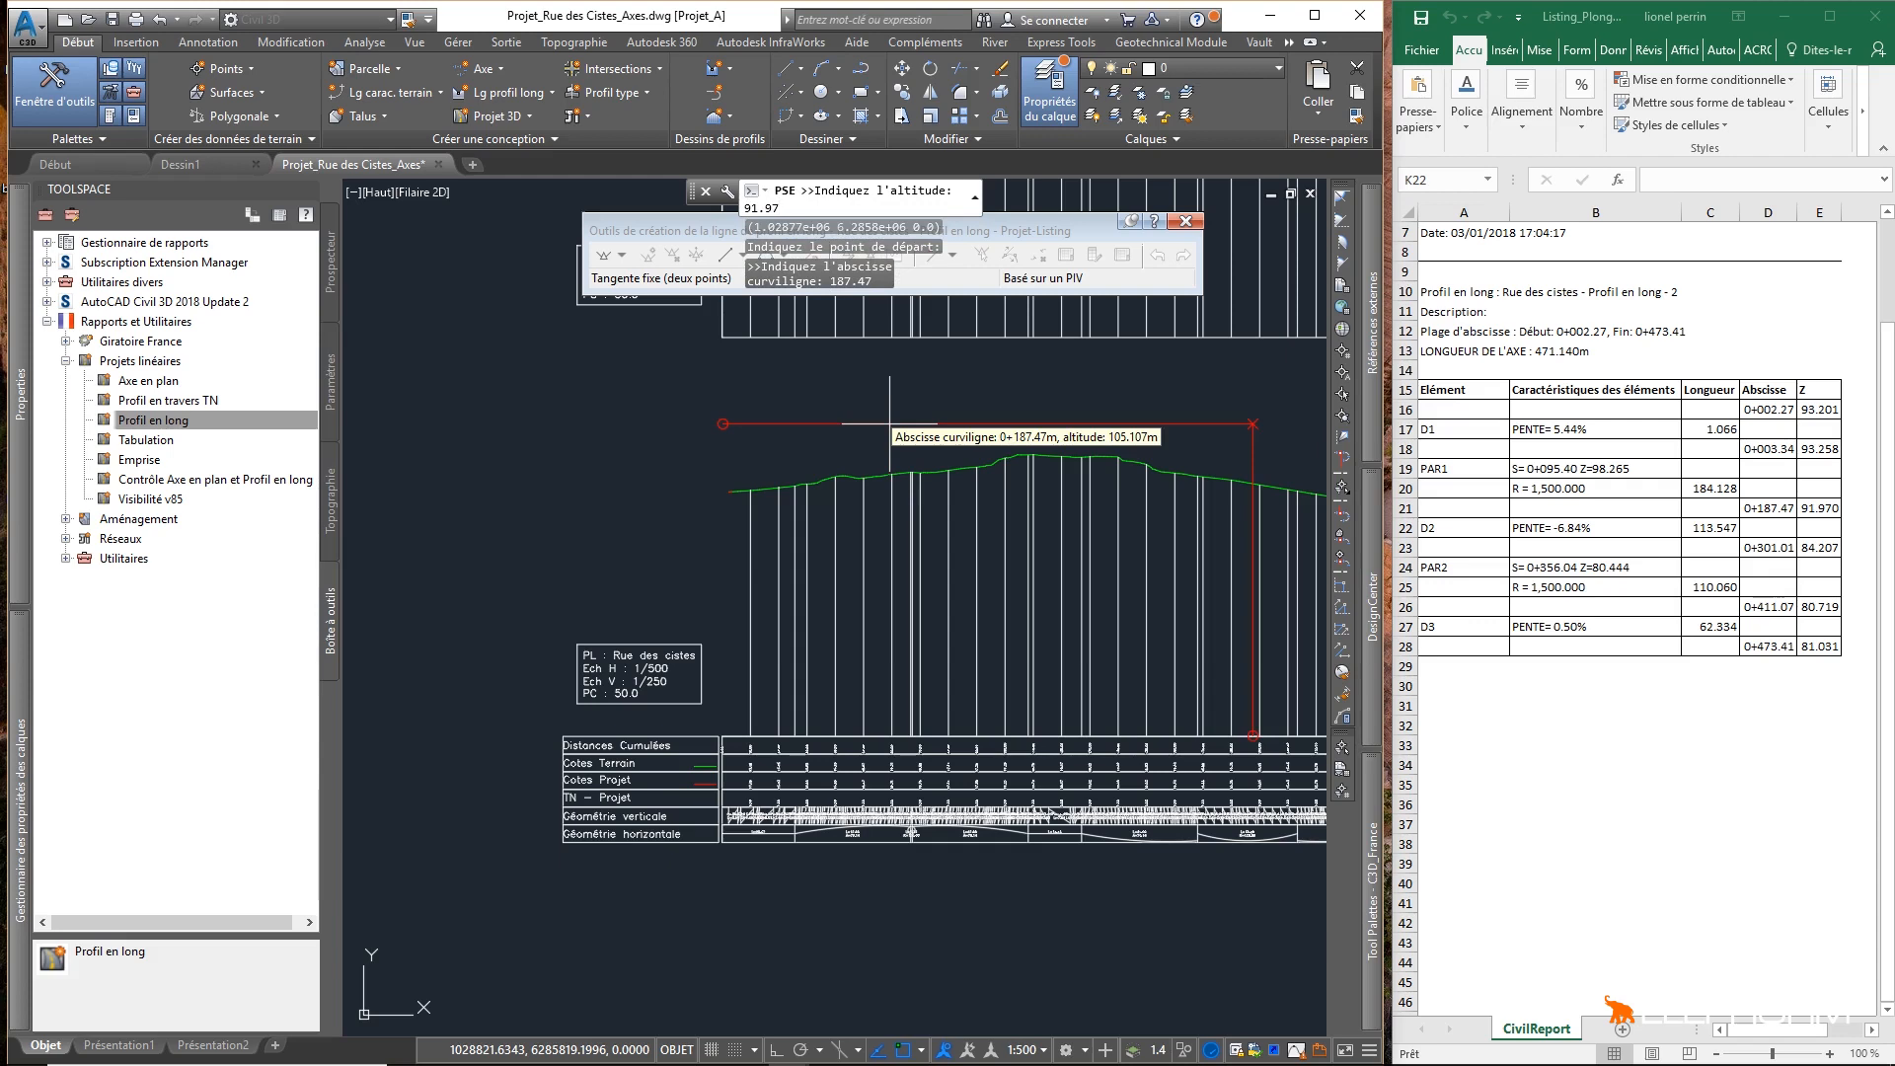
pyautogui.press('Return')
pyautogui.scroll(-3, 750, 456)
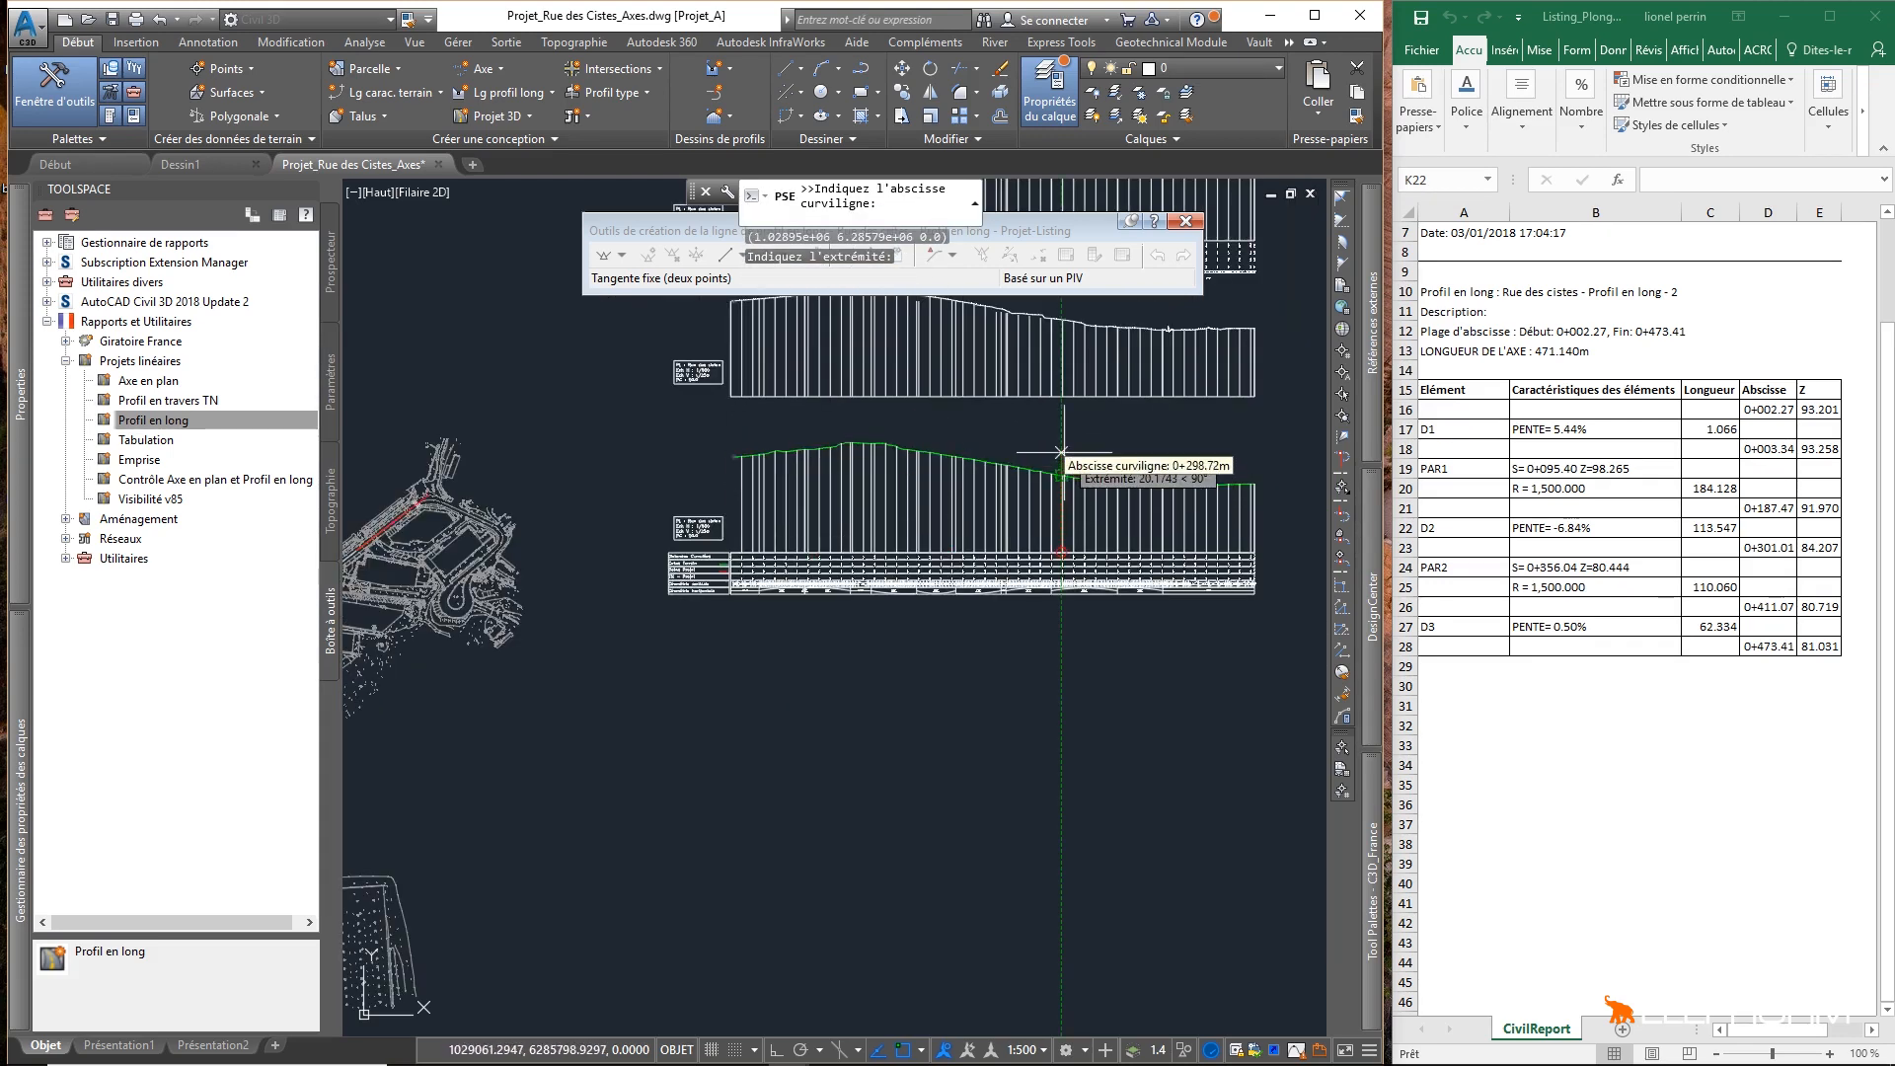
pyautogui.press('Escape')
# Step: End the second tangent with the profile grade-and-length transparent command, using a -6.84% grade and a length of 113.547
pyautogui.scroll(5, 955, 495)
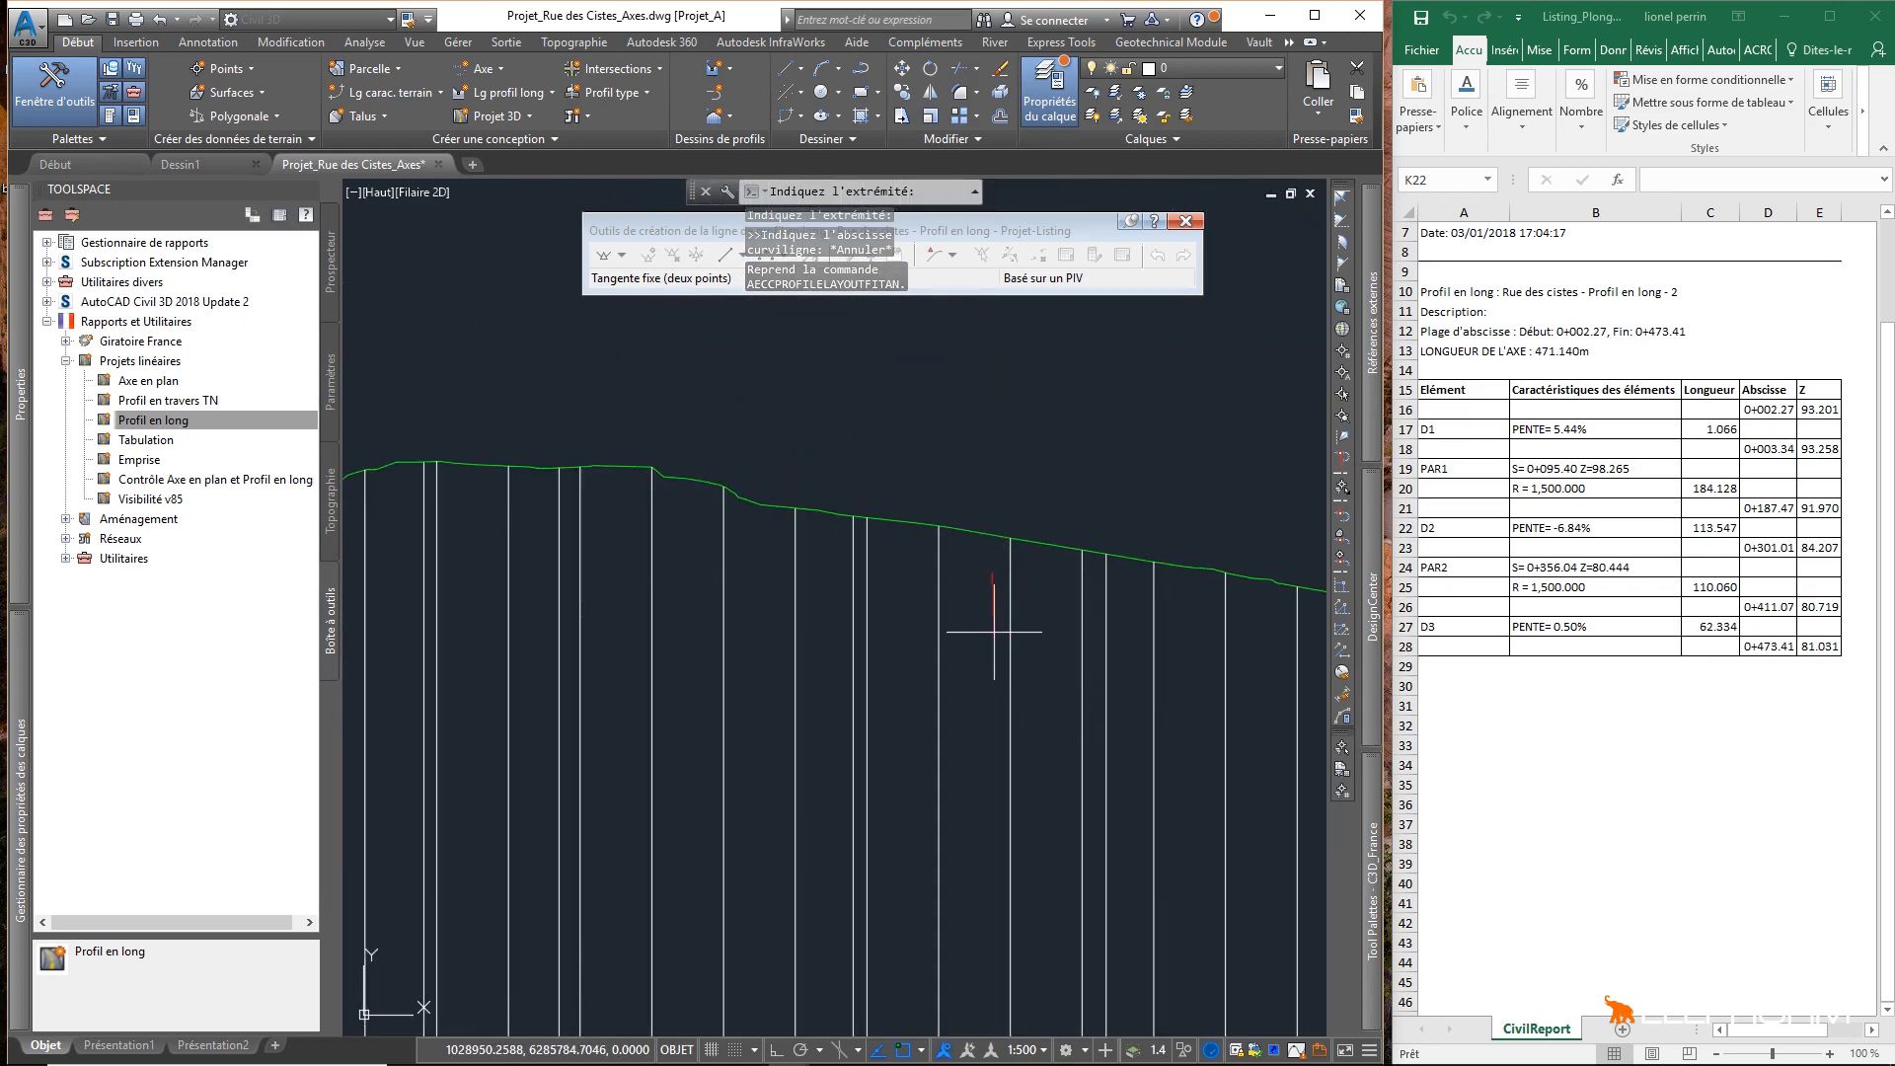
pyautogui.scroll(-2, 706, 538)
pyautogui.scroll(-2, 705, 538)
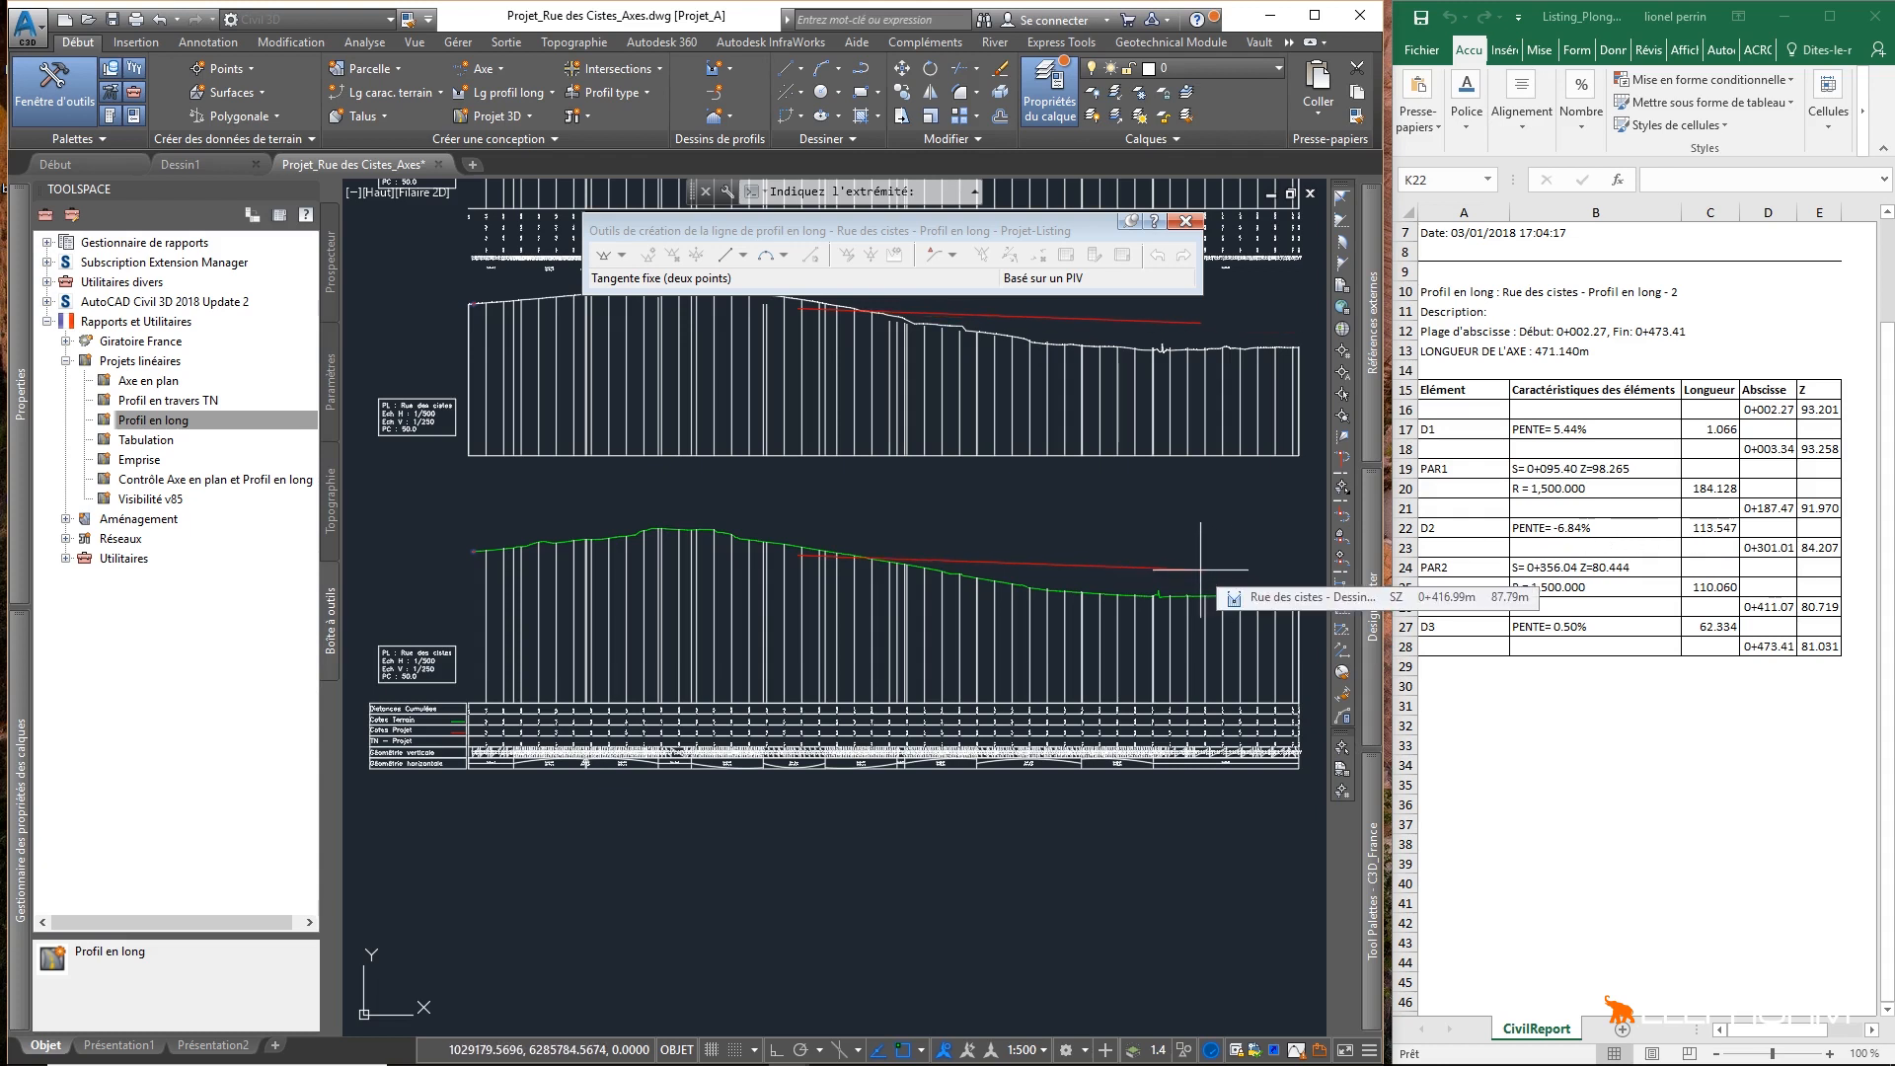
pyautogui.click(1343, 652)
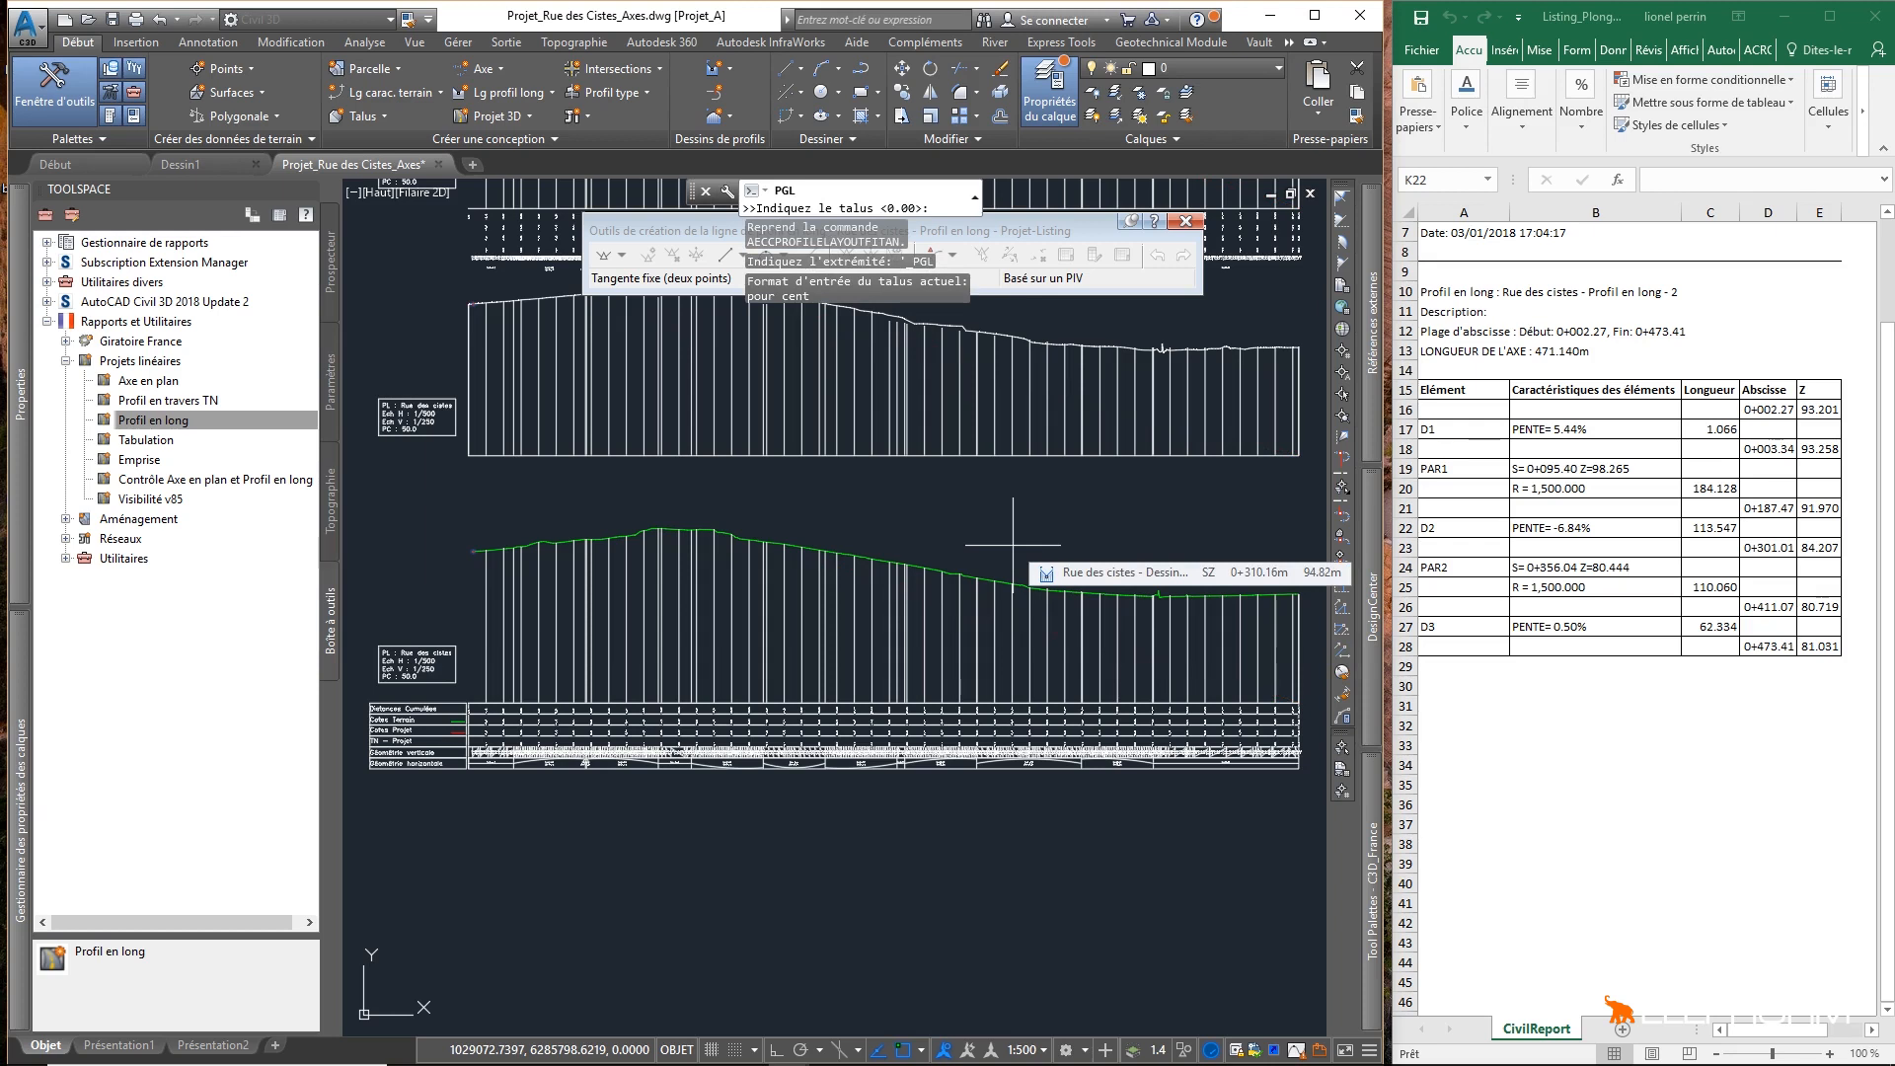
pyautogui.write('-6.84')
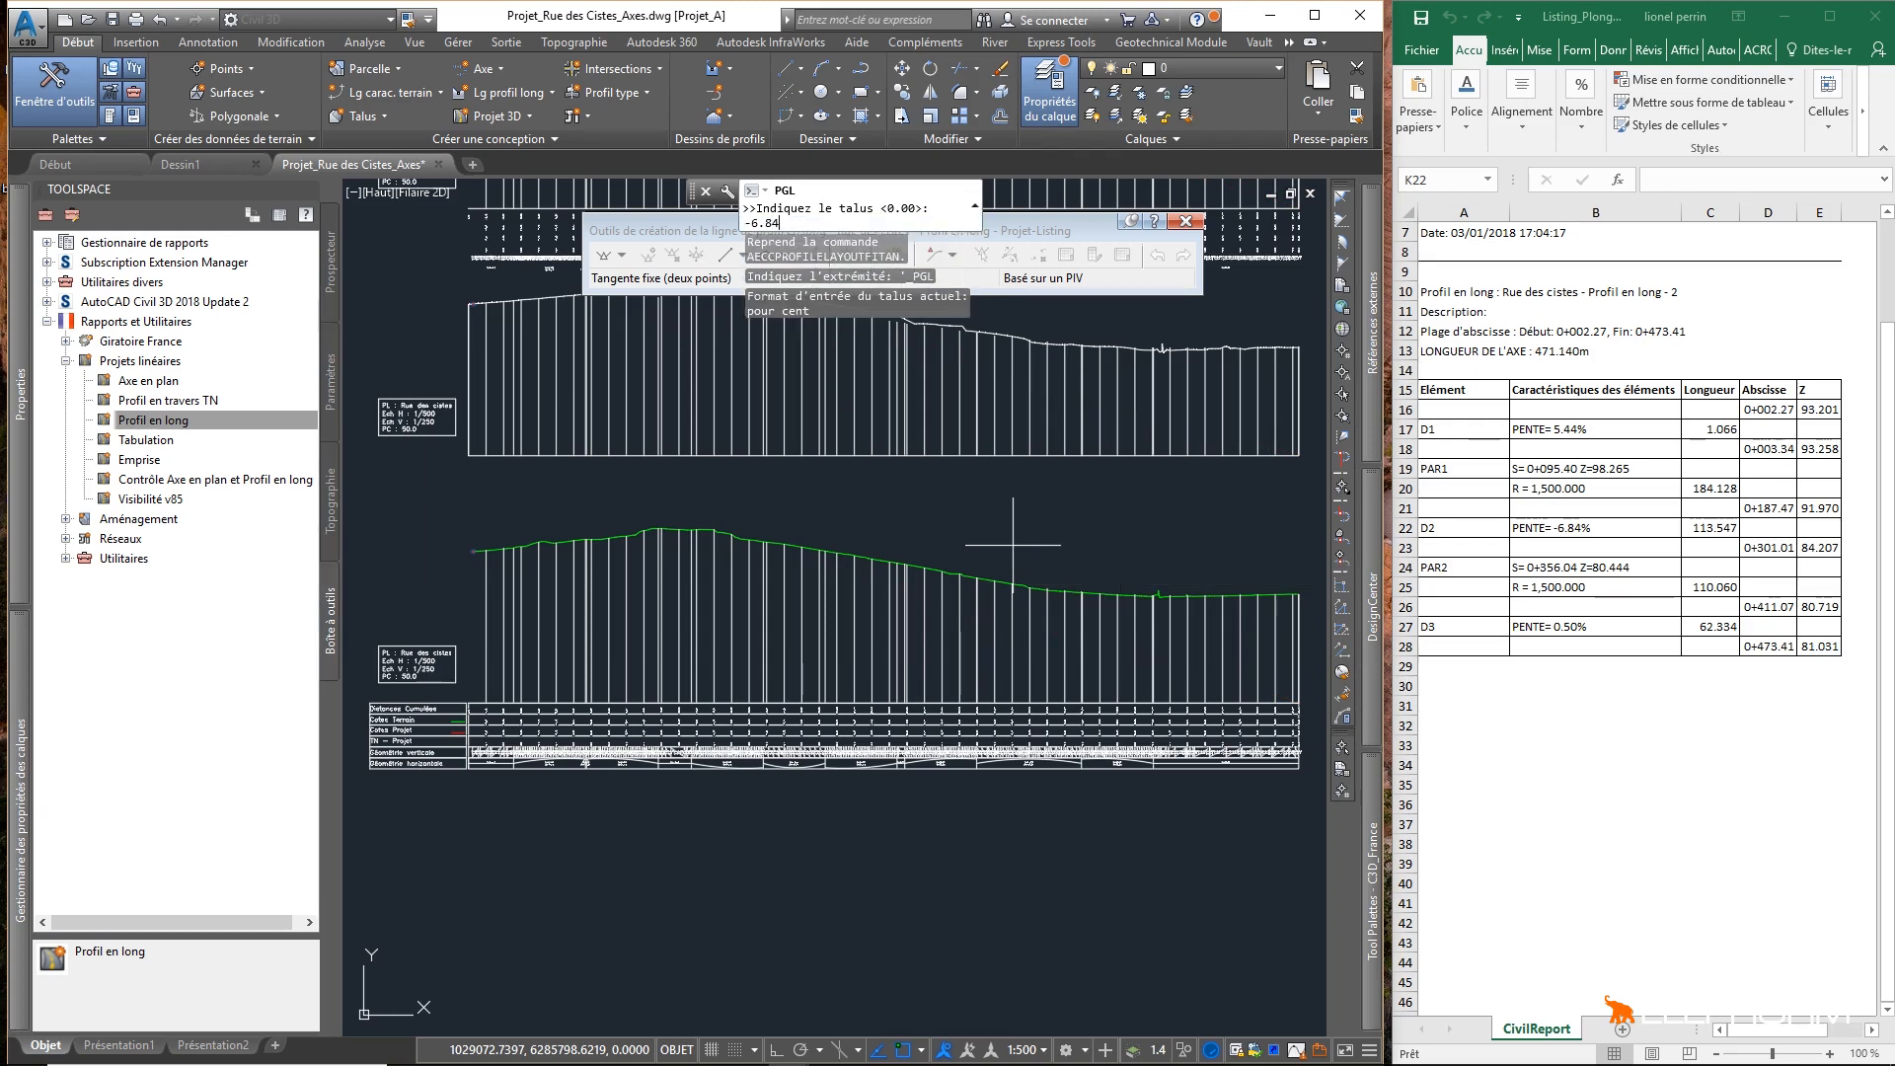
pyautogui.press('Return')
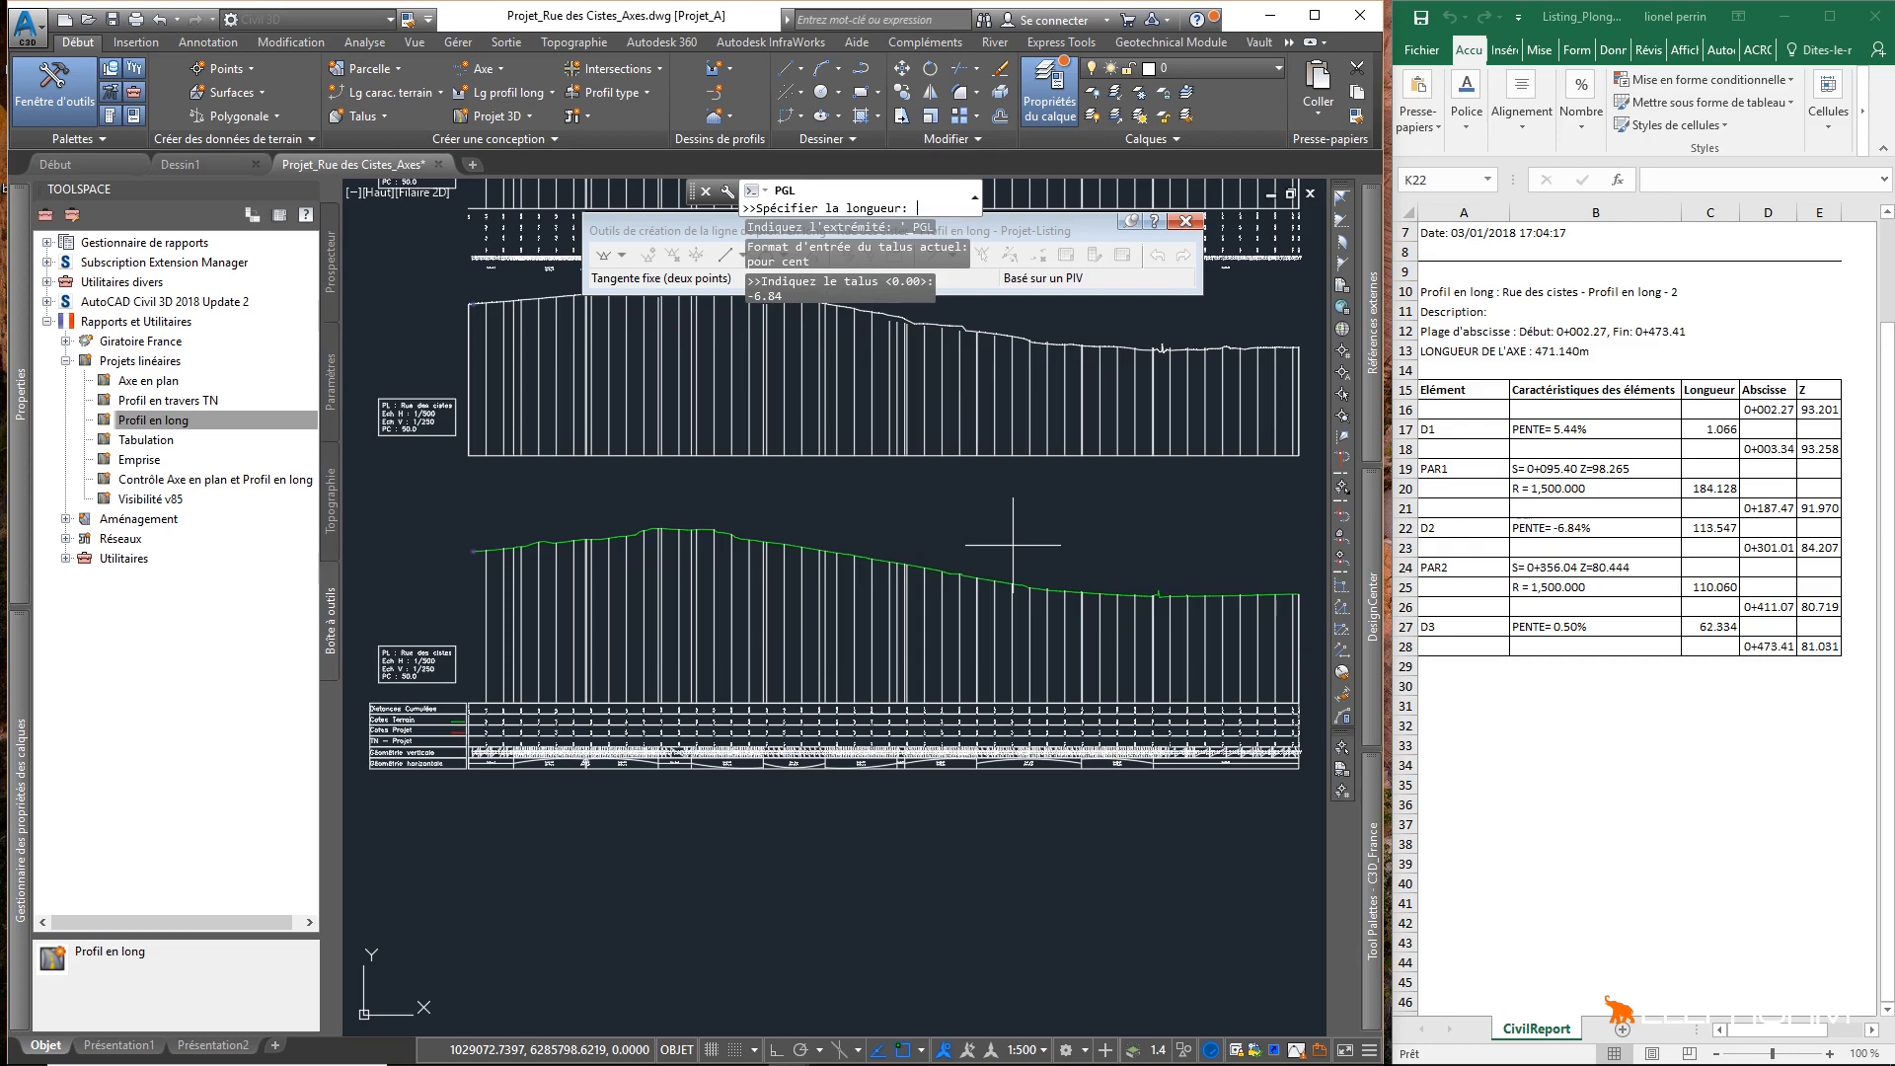
pyautogui.write('113.547')
pyautogui.press('Return')
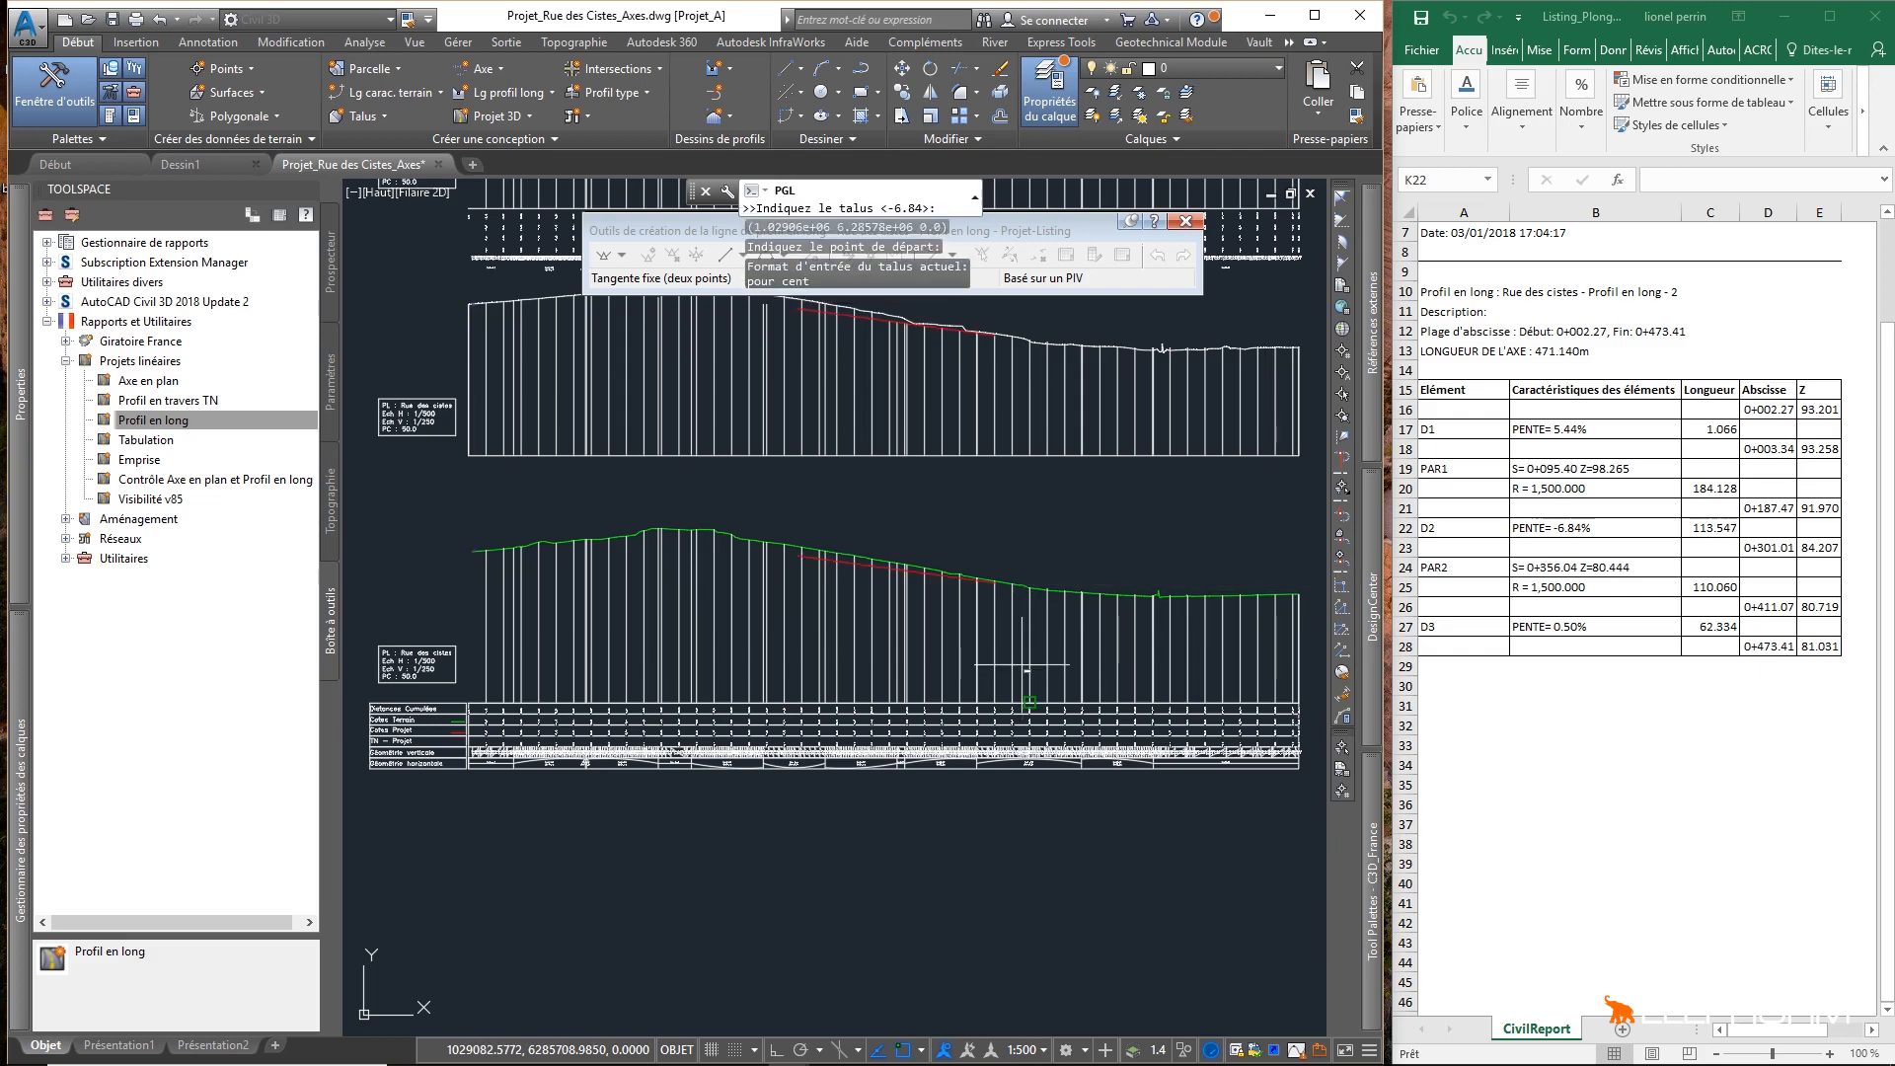
pyautogui.scroll(3, 1017, 552)
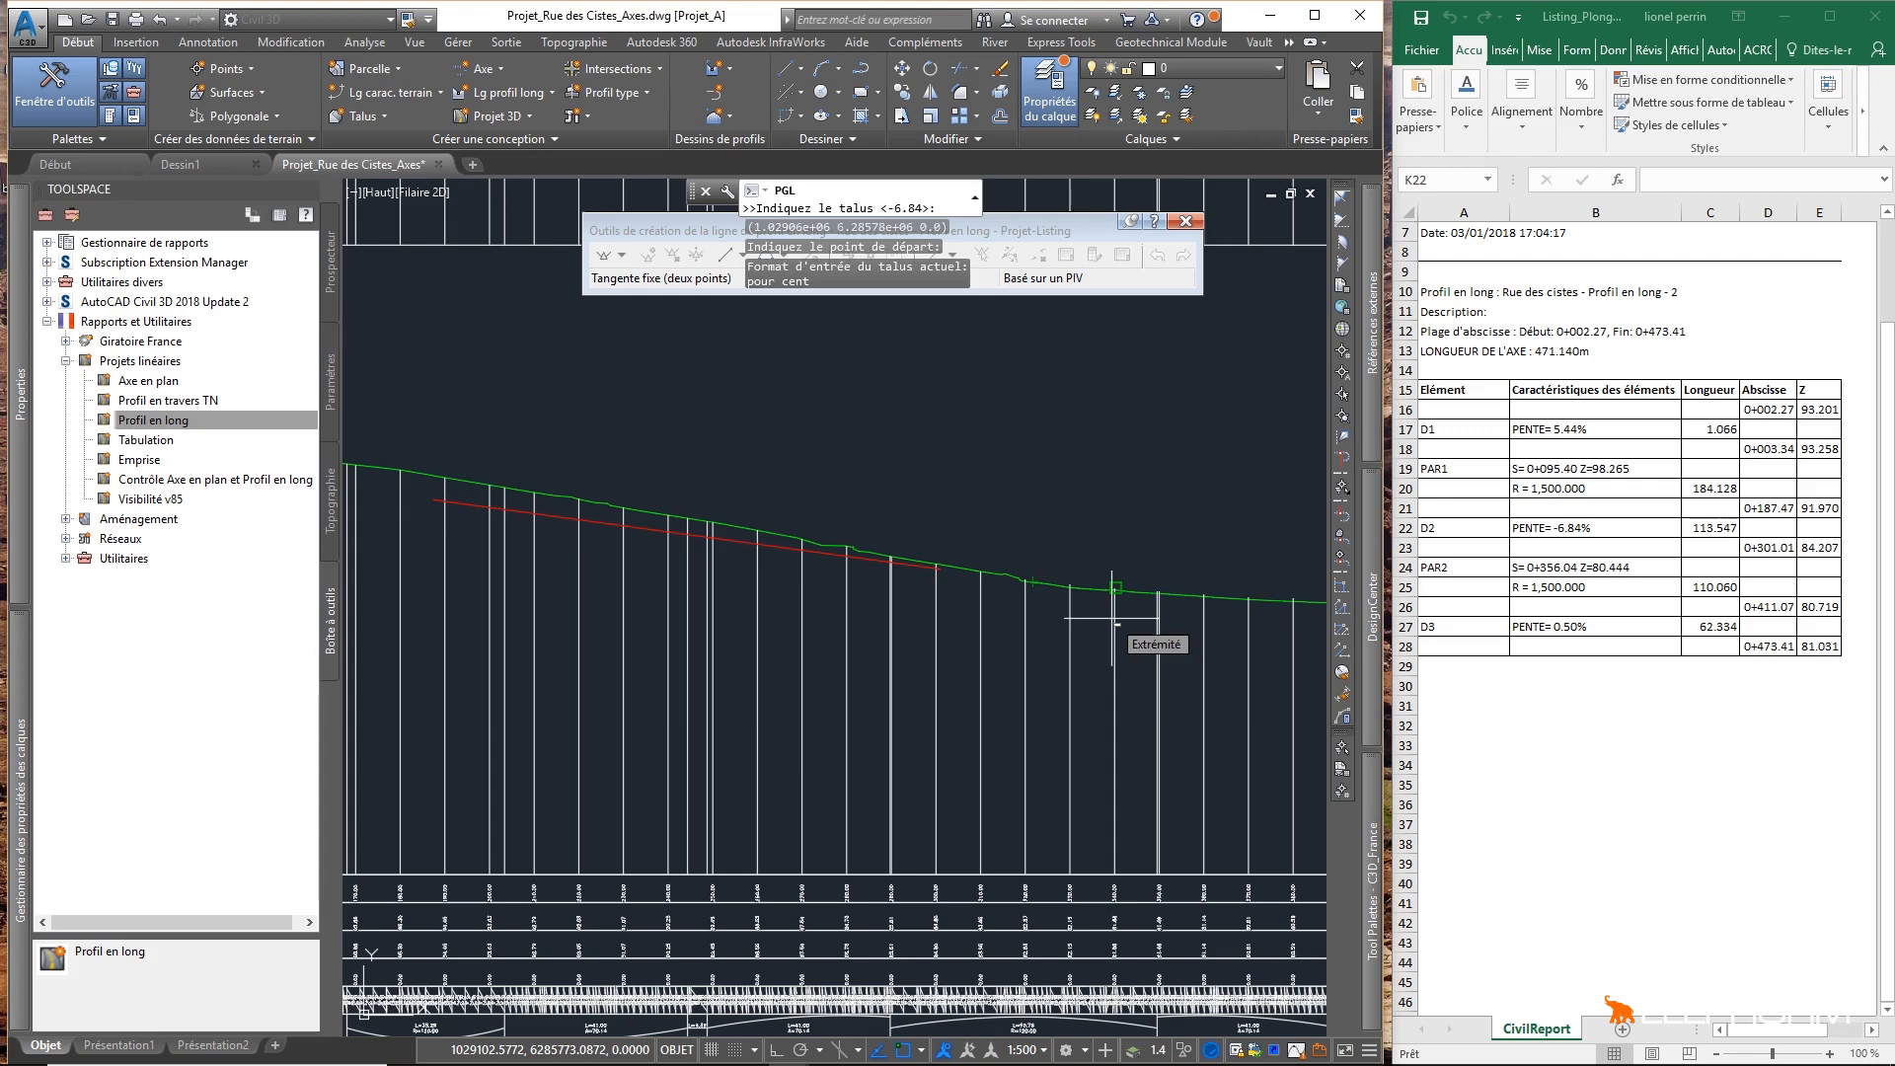
pyautogui.press('Escape')
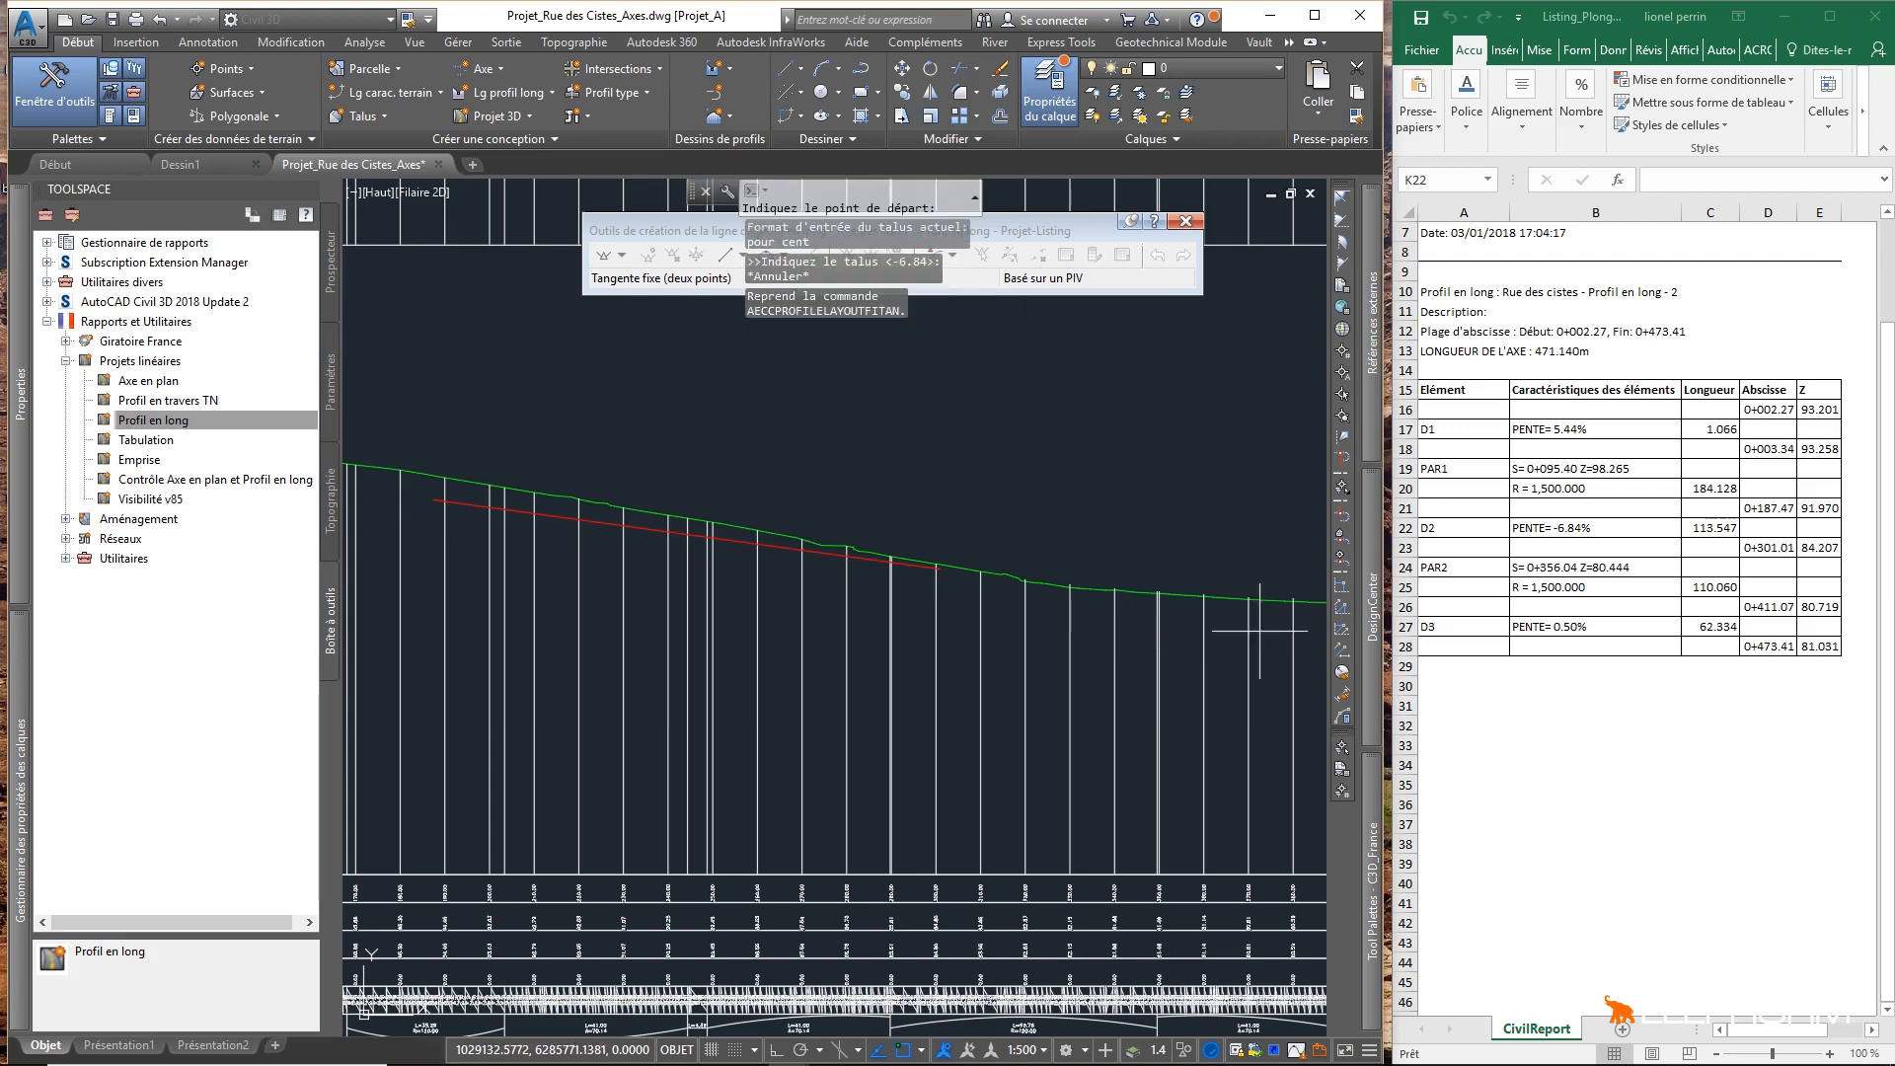
# Step: Start the third fixed tangent at station 411.07 and elevation 80.719 with the profile station-and-elevation transparent command
pyautogui.click(1342, 593)
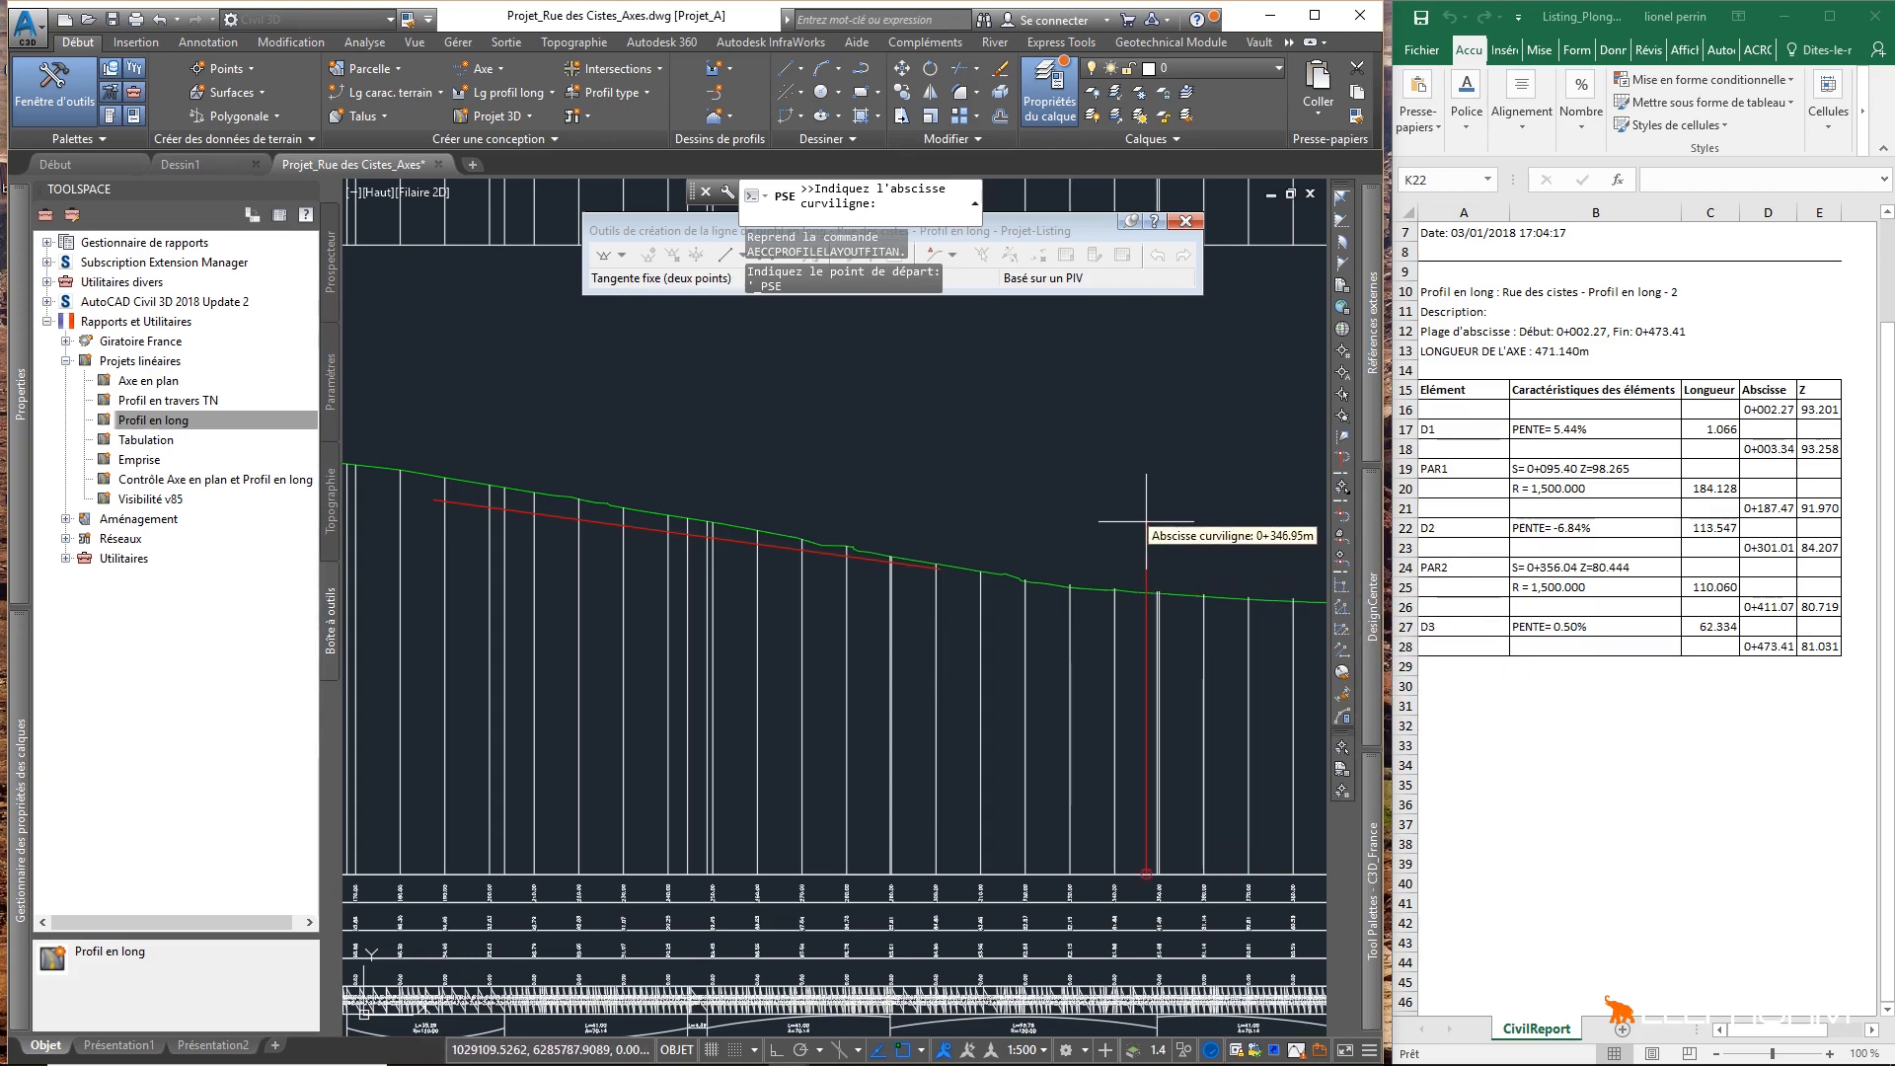
pyautogui.moveTo(1146, 521); pyautogui.dragTo(659, 458, button='middle')
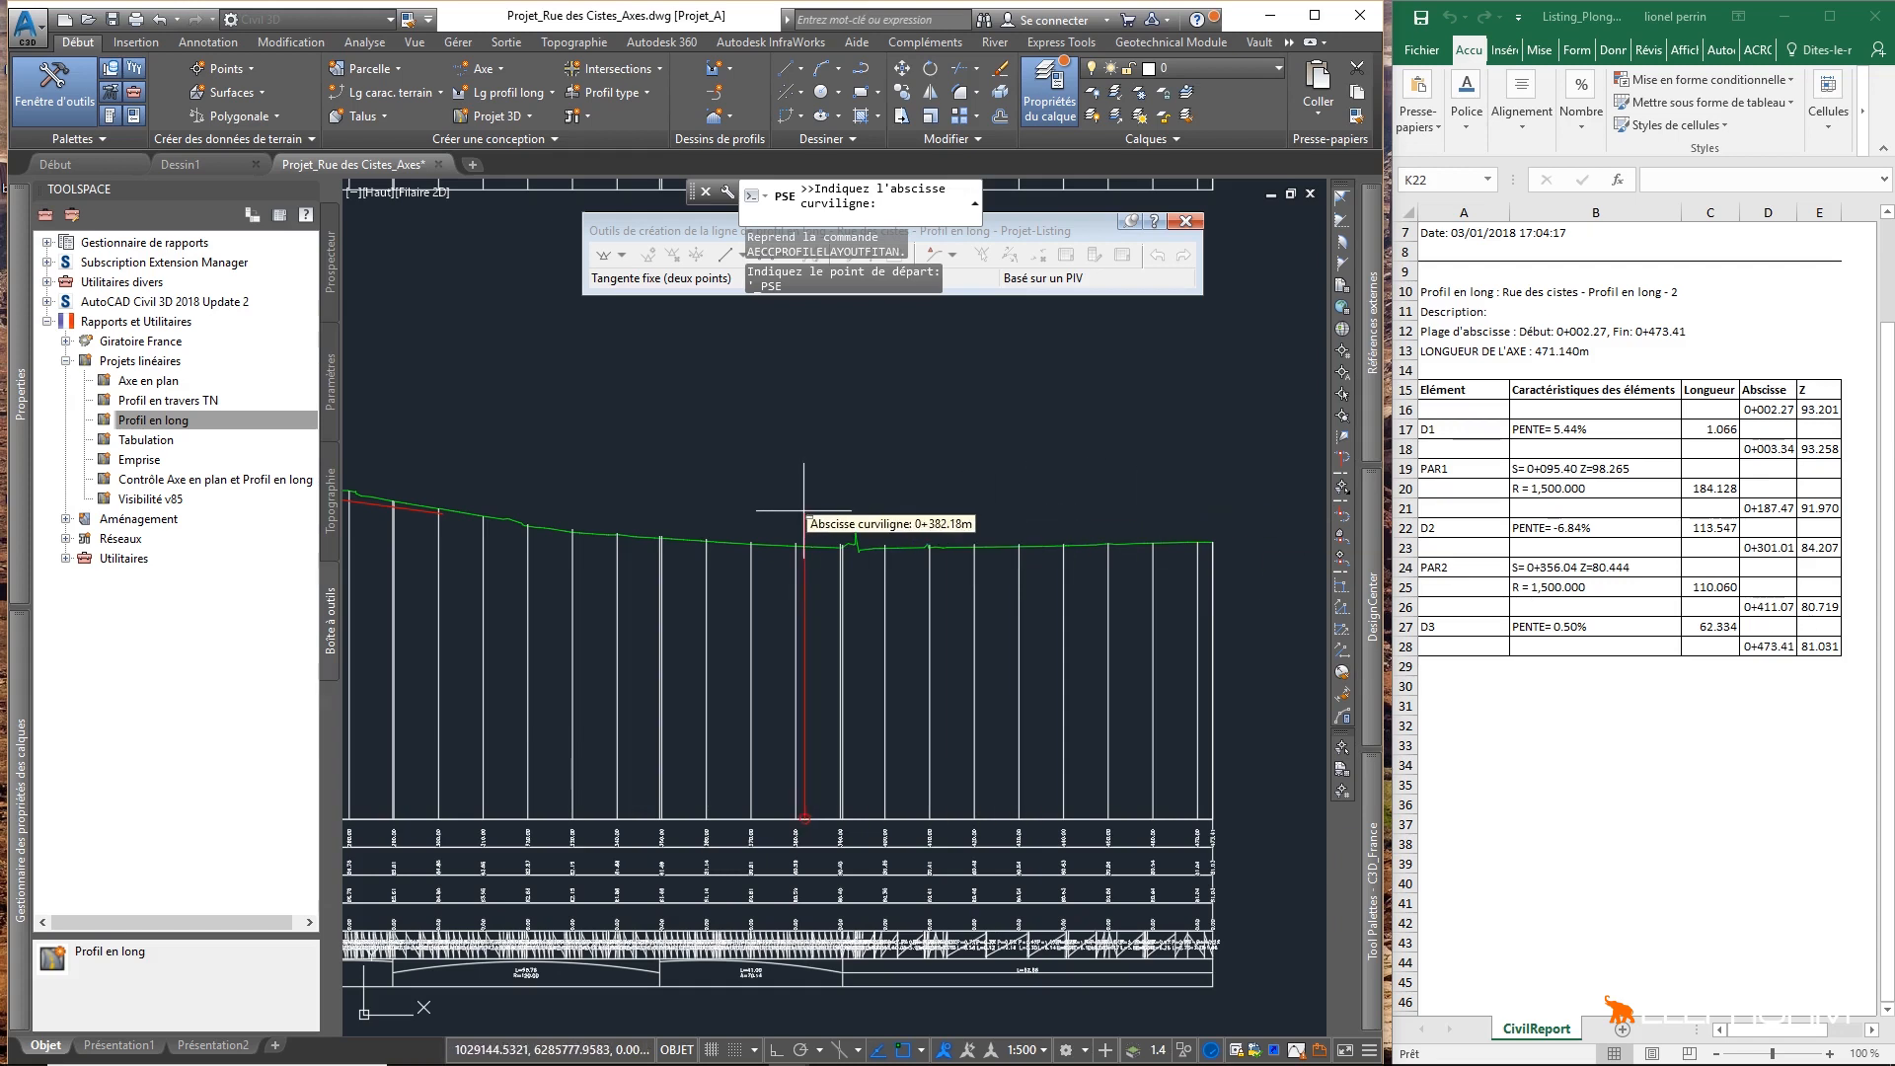
pyautogui.write('44')
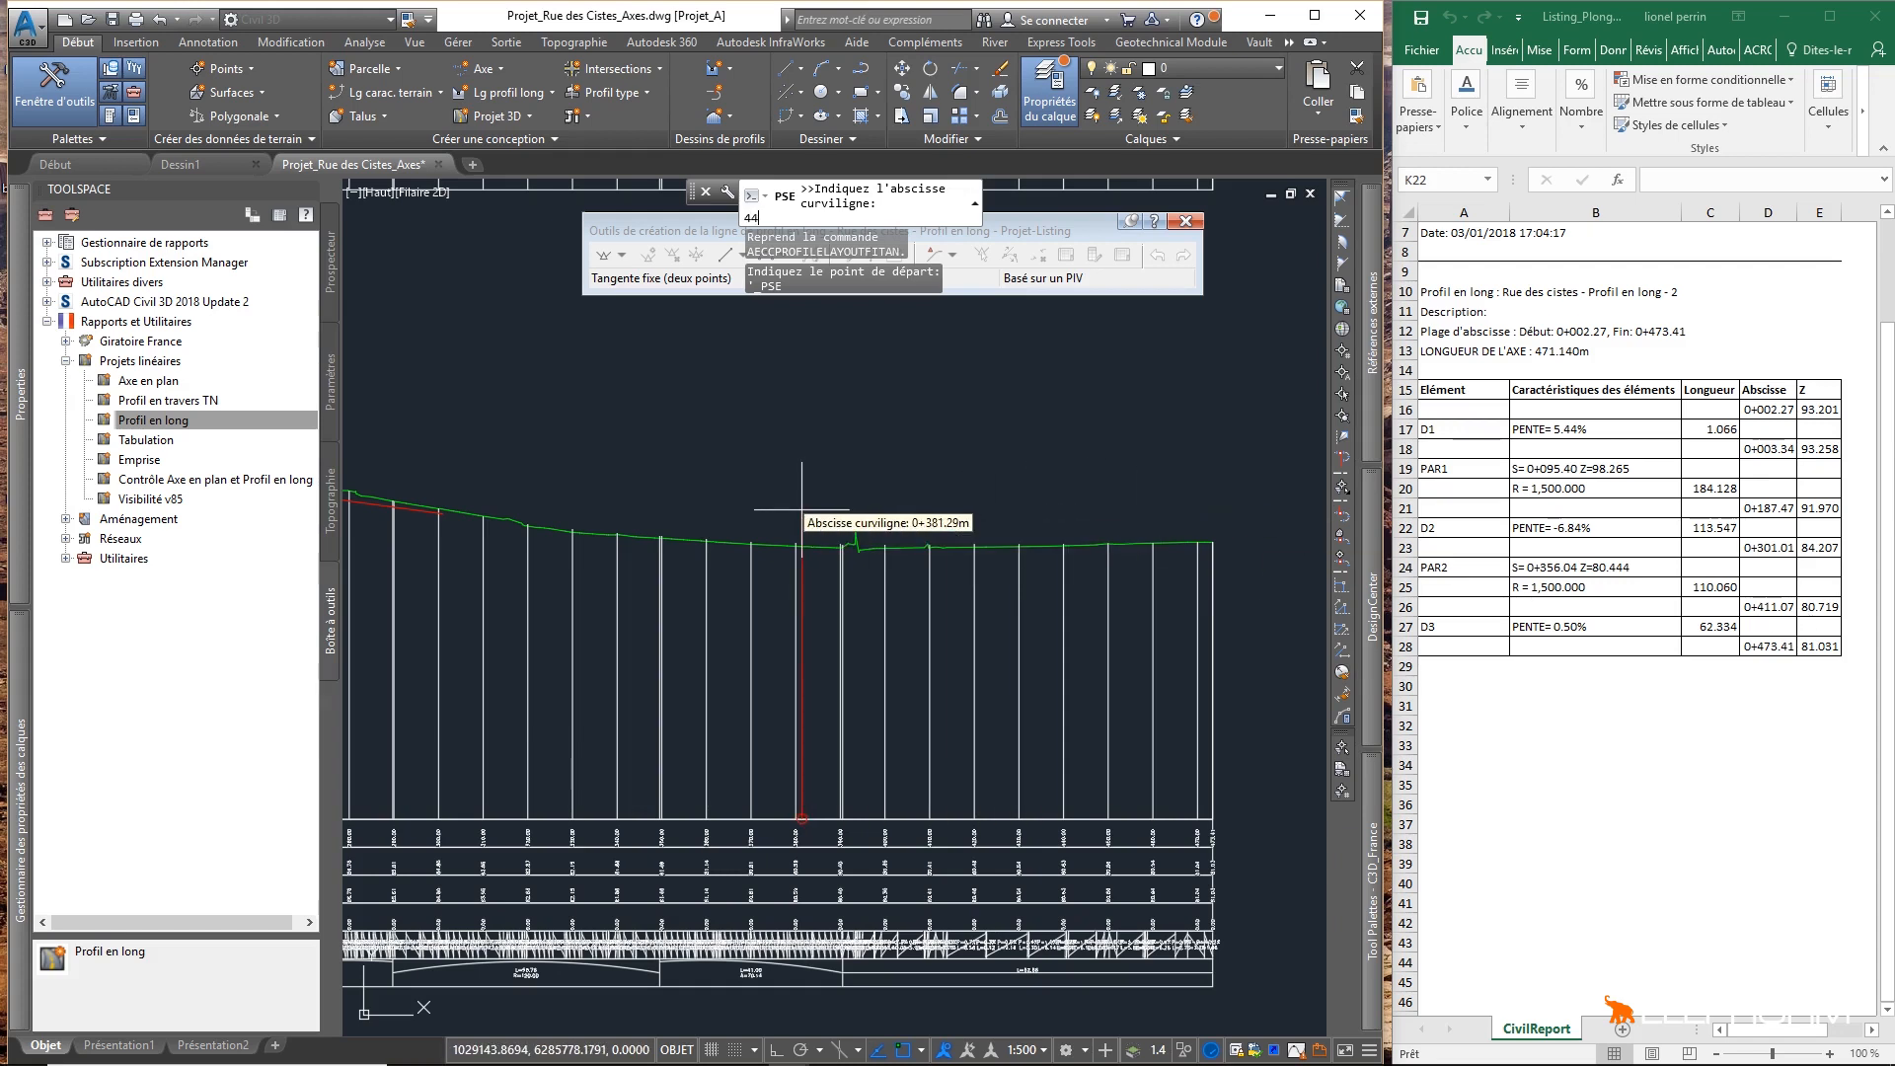
pyautogui.write('11.07')
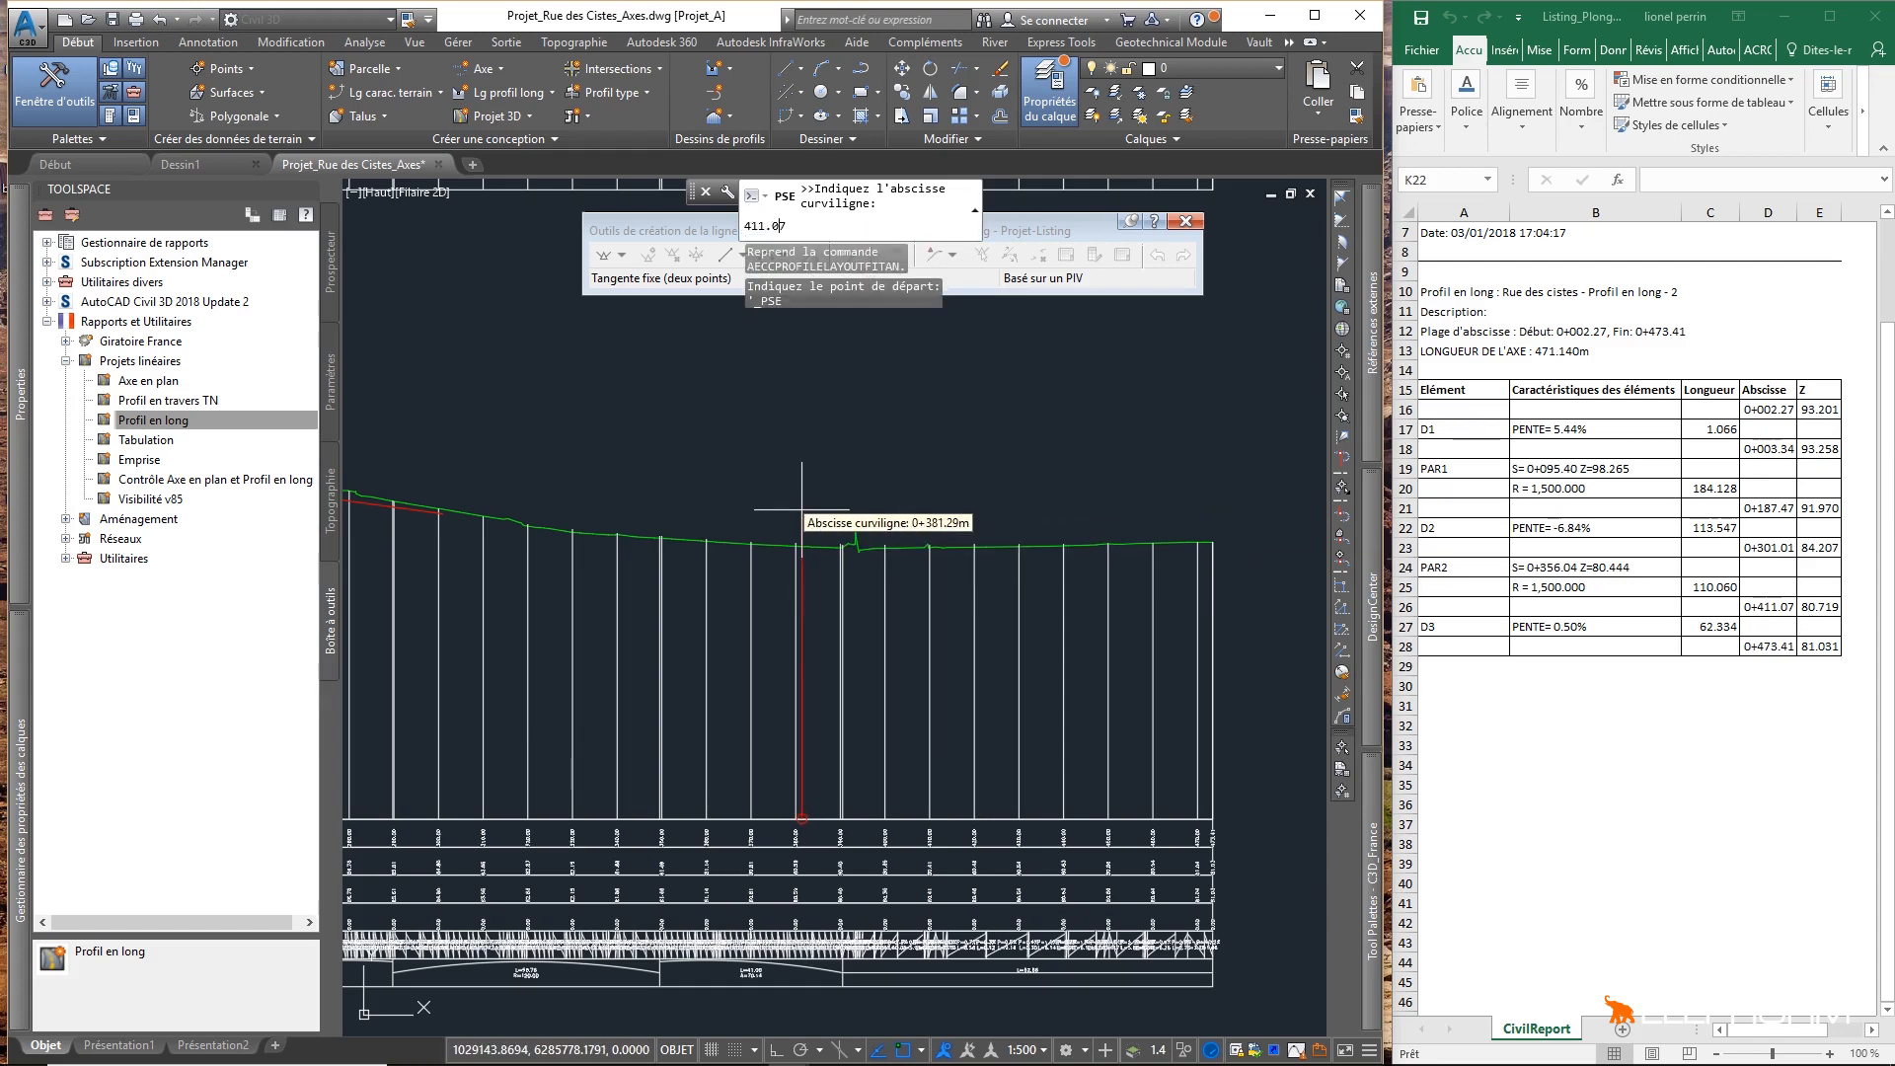
pyautogui.press('Return')
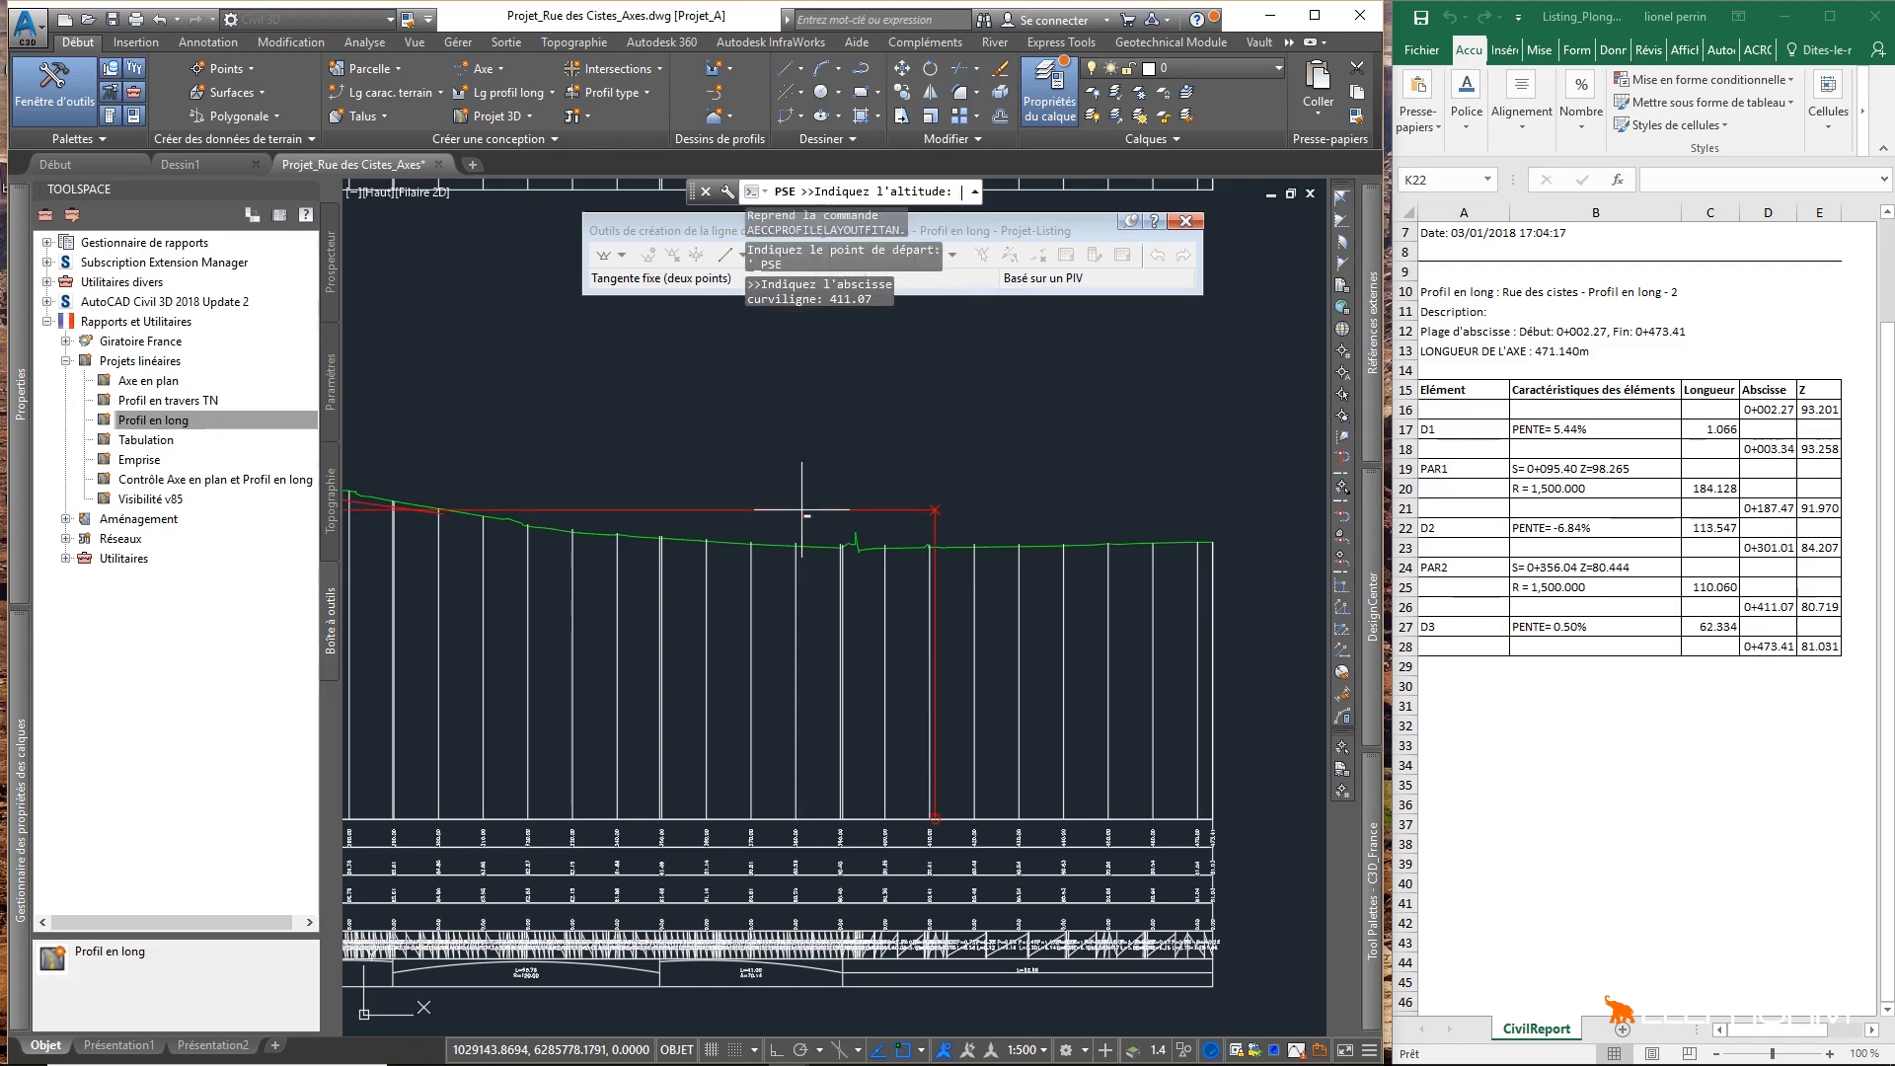
pyautogui.write('80.7')
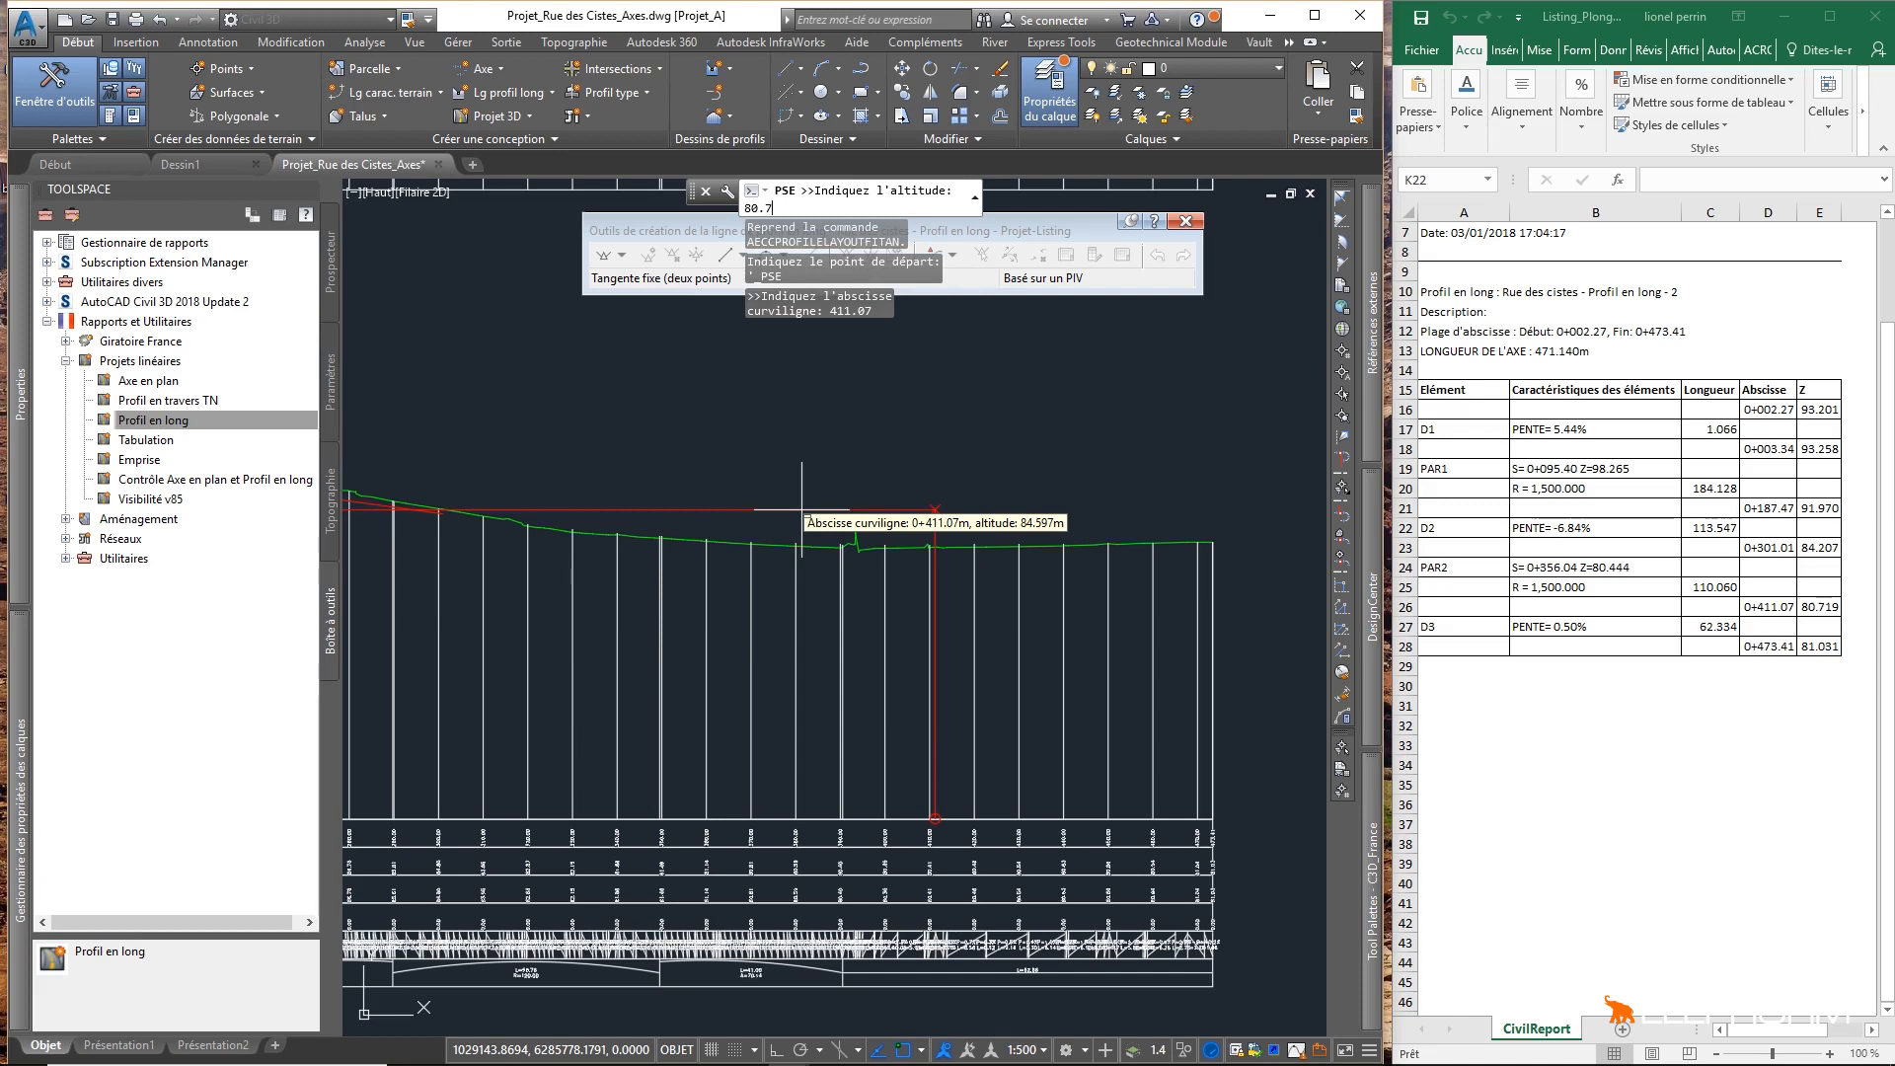
pyautogui.write('19')
pyautogui.press('Return')
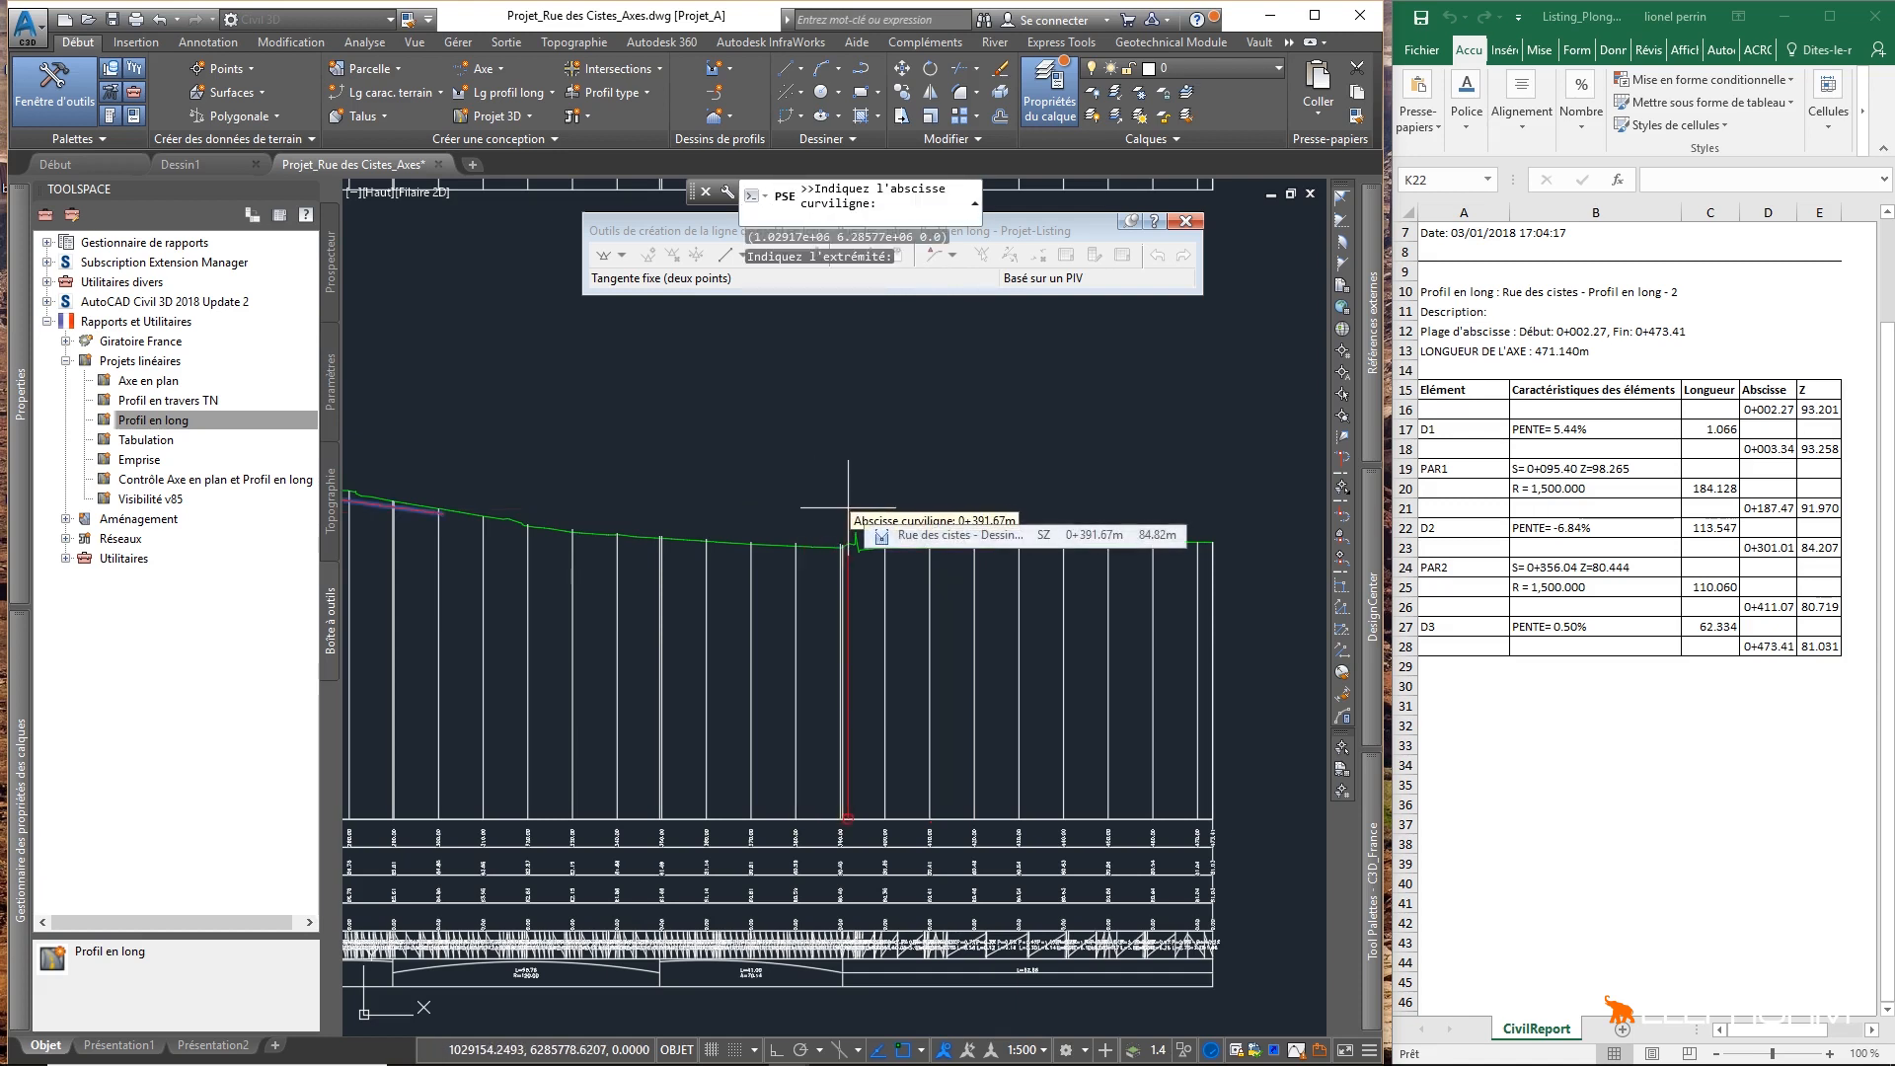
pyautogui.press('Escape')
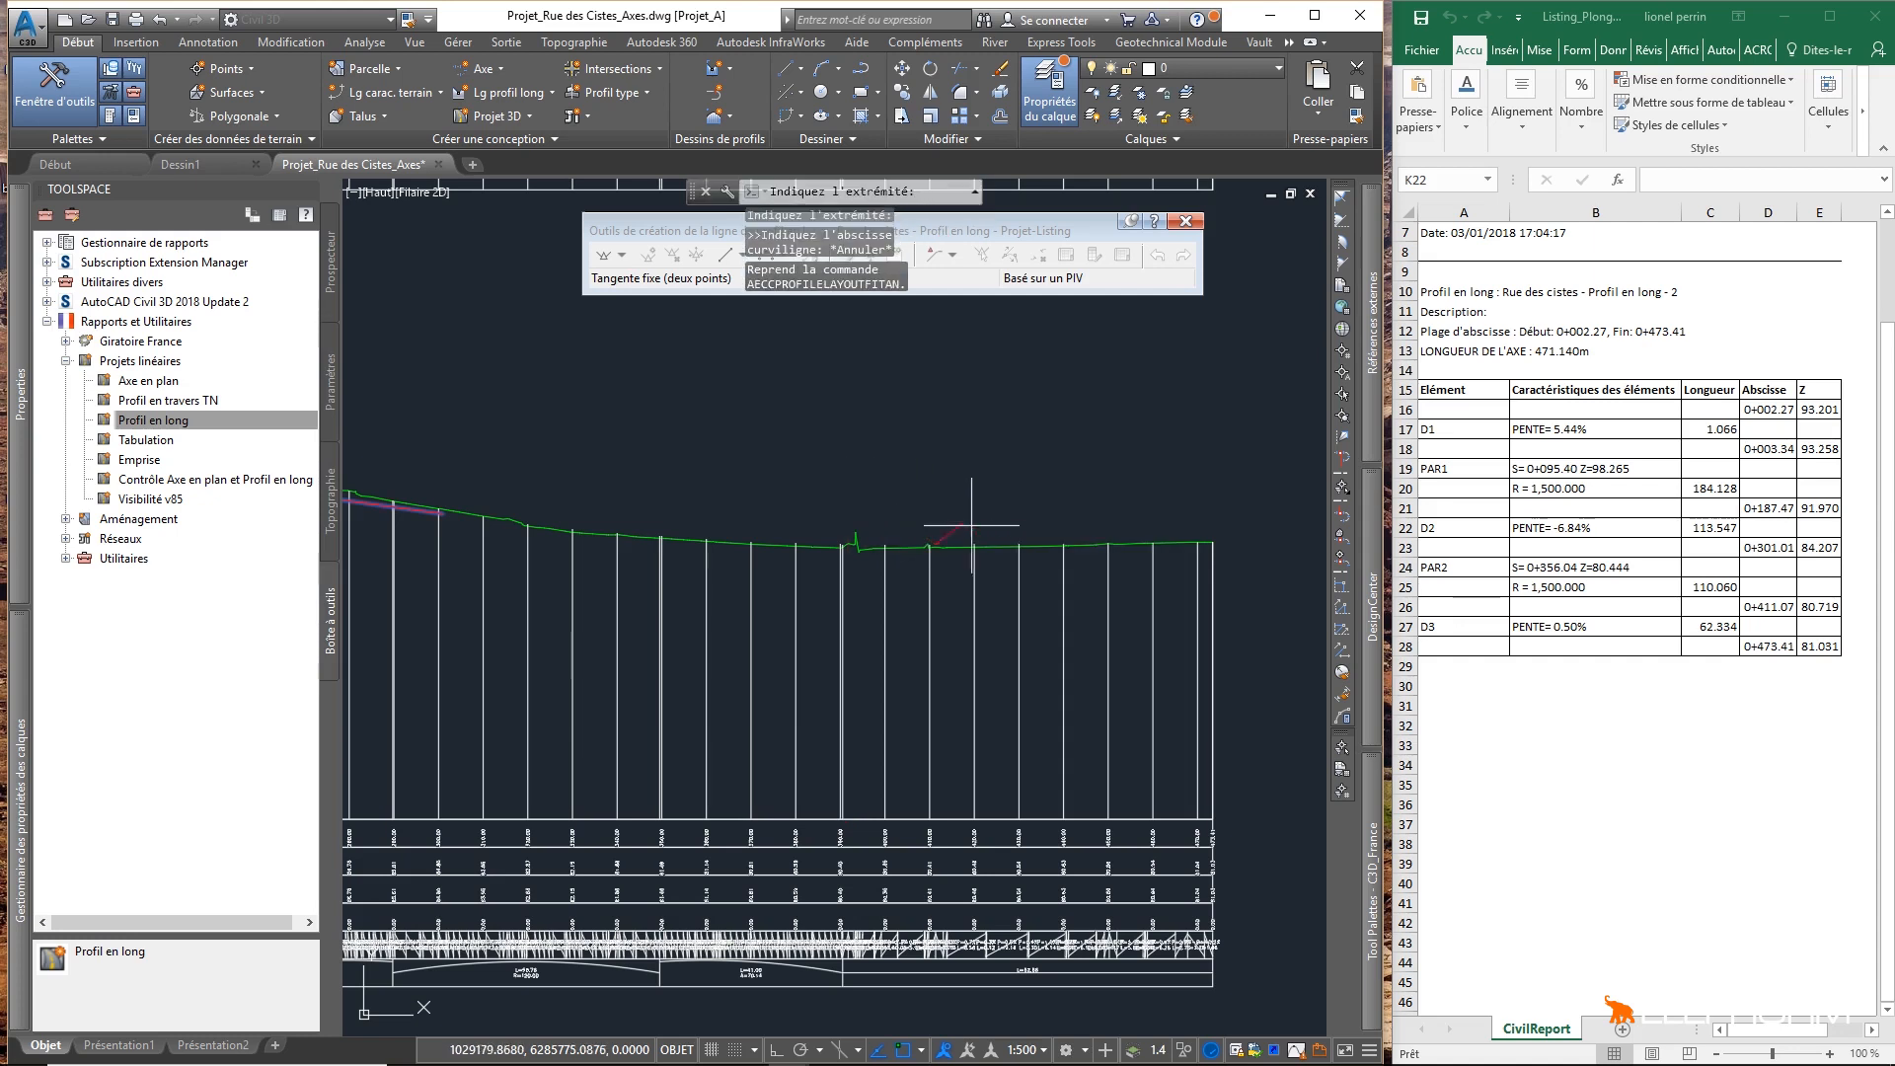
# Step: End the third tangent at the final endpoint of the green terrain line and finish the fixed tangent command
pyautogui.scroll(4, 1164, 569)
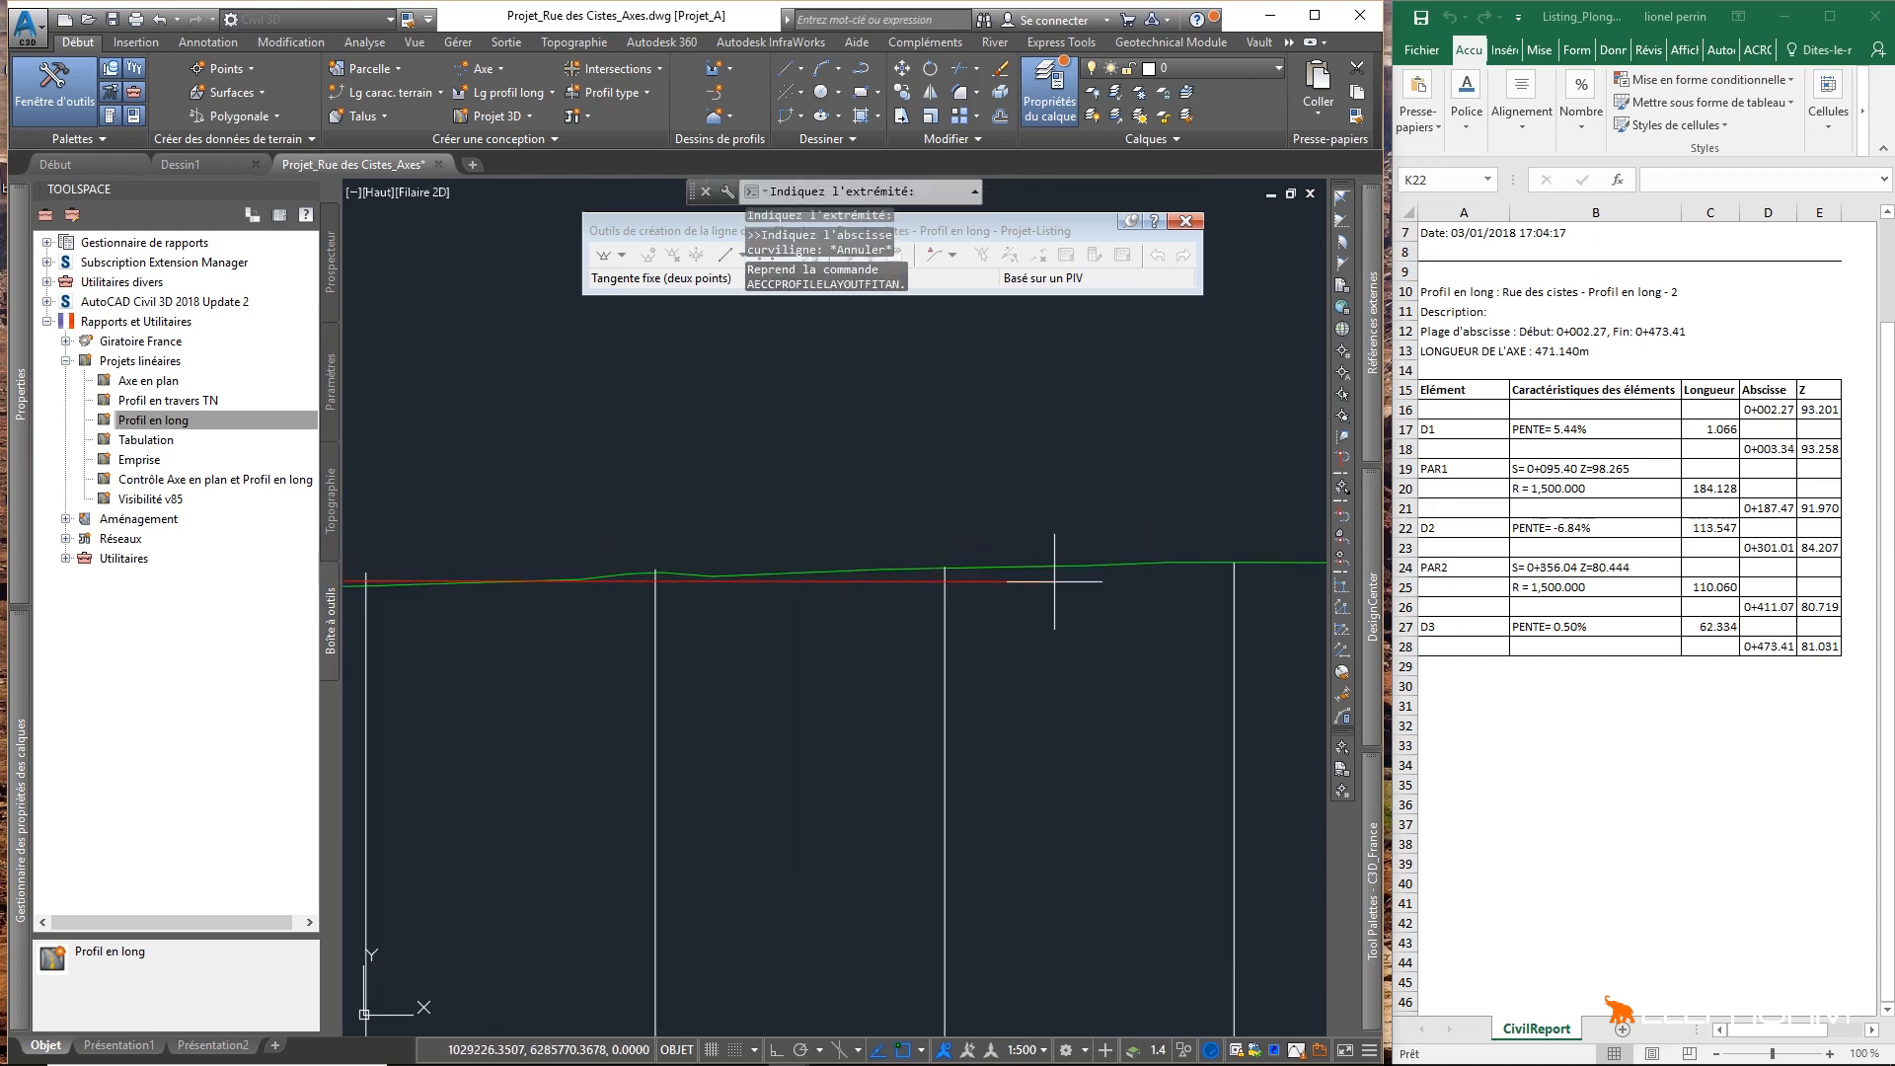
pyautogui.moveTo(1055, 581); pyautogui.dragTo(768, 619, button='middle')
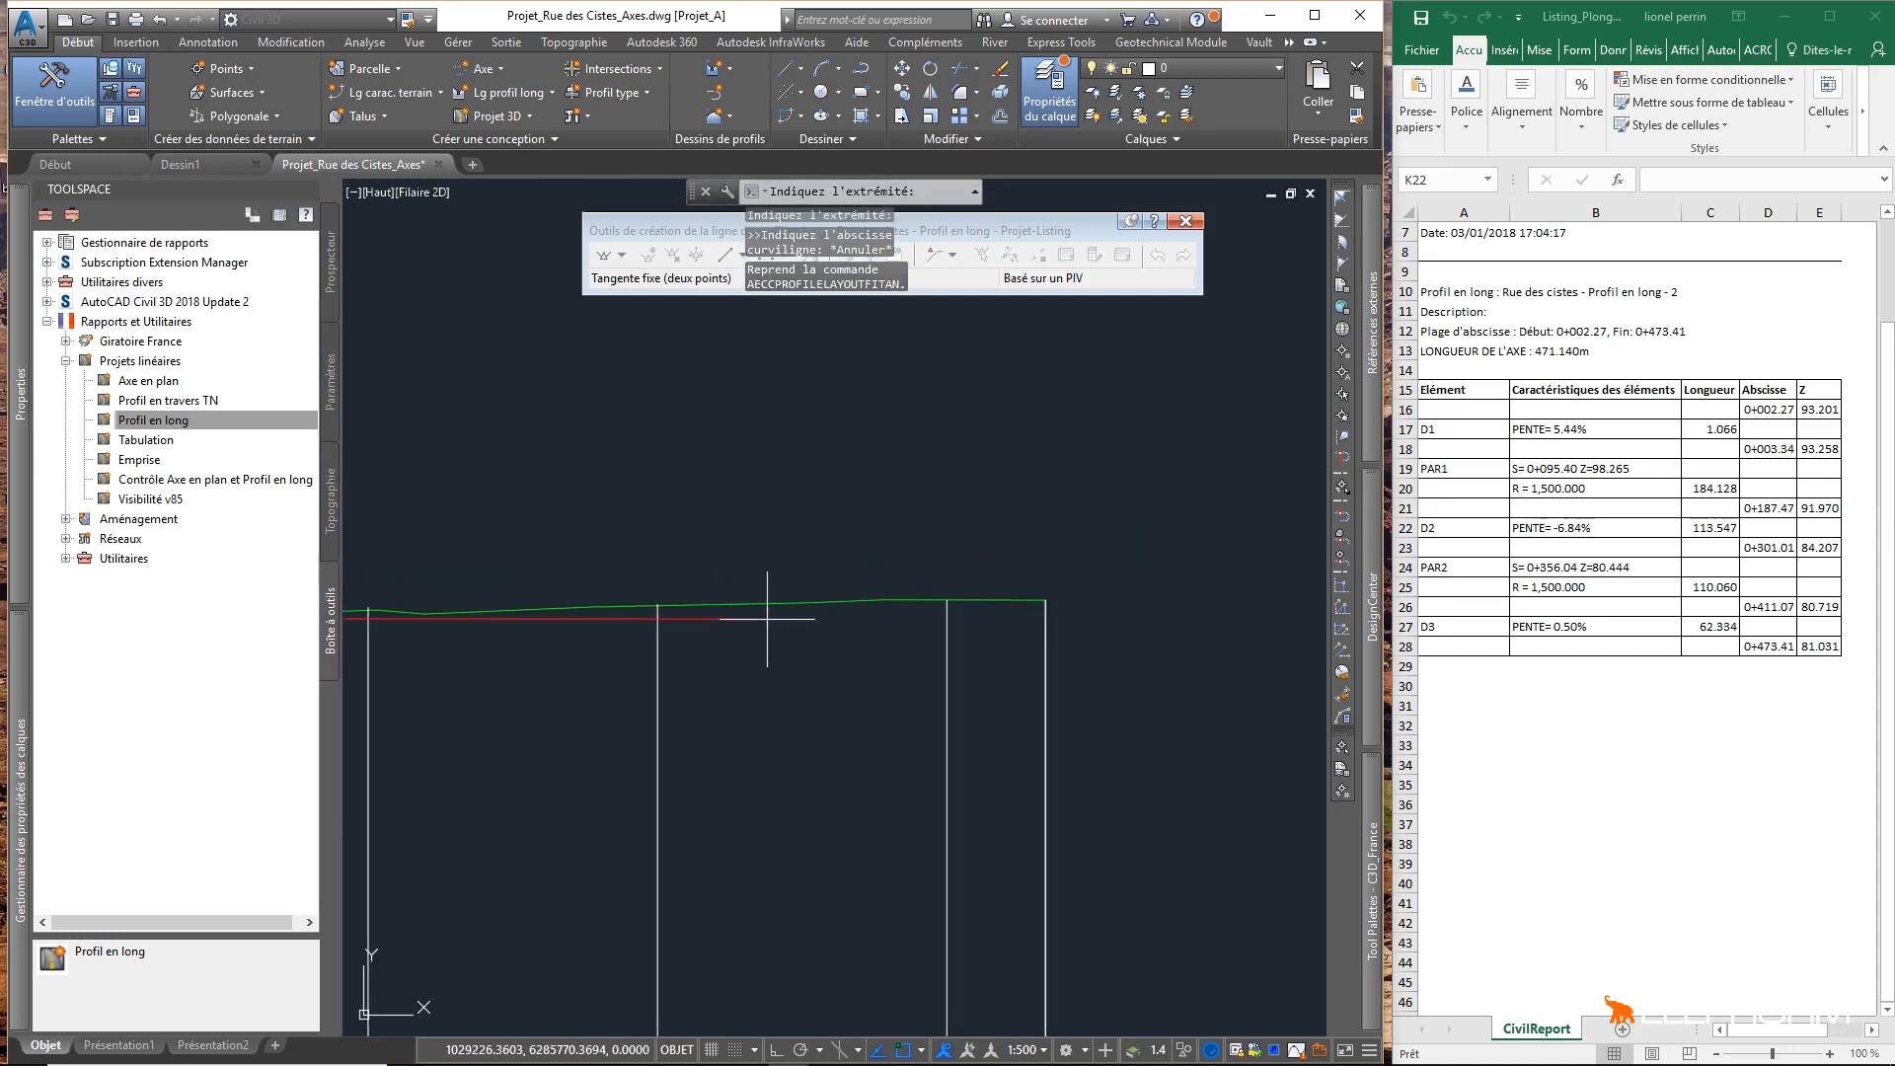
pyautogui.click(1046, 601)
pyautogui.press('Return')
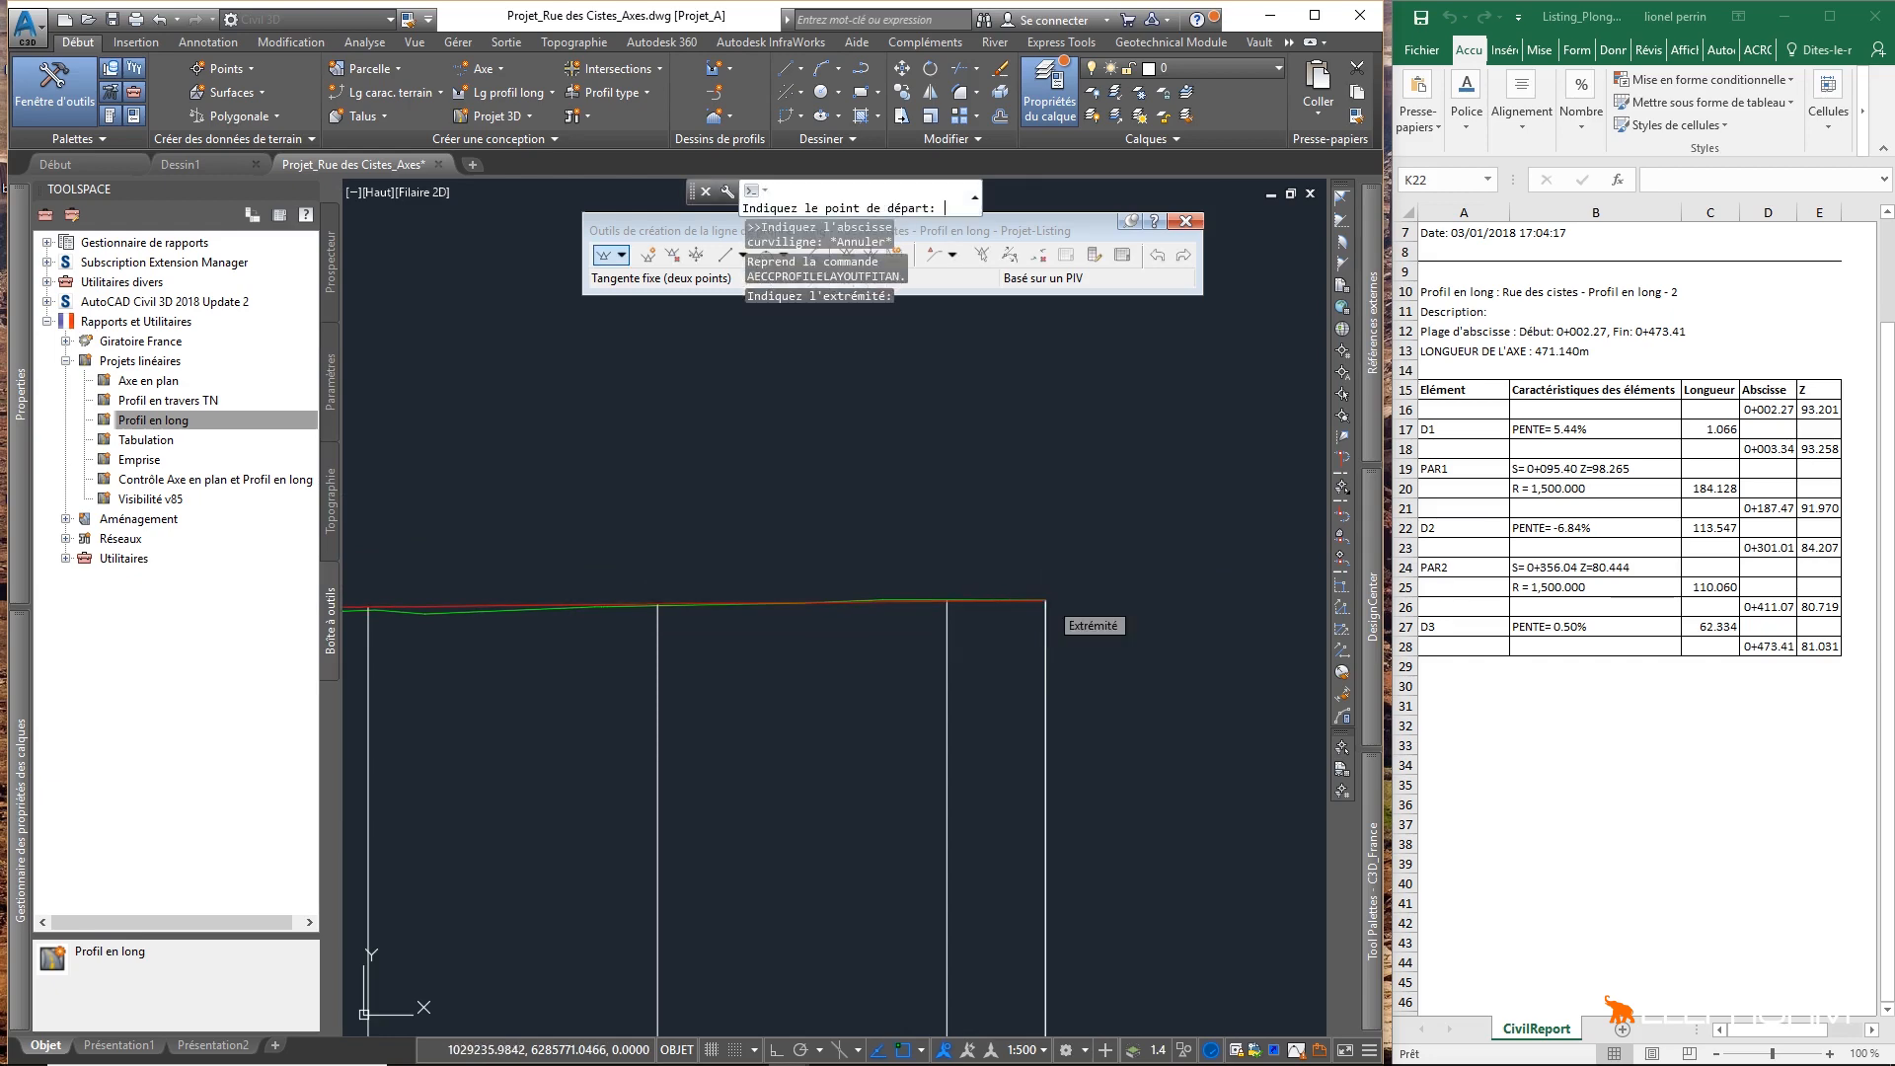
# Step: Check the grade, station and elevation labels of the three project tangents against the D1, D2 and D3 rows of the listing
pyautogui.scroll(-8, 948, 496)
pyautogui.scroll(-2, 968, 505)
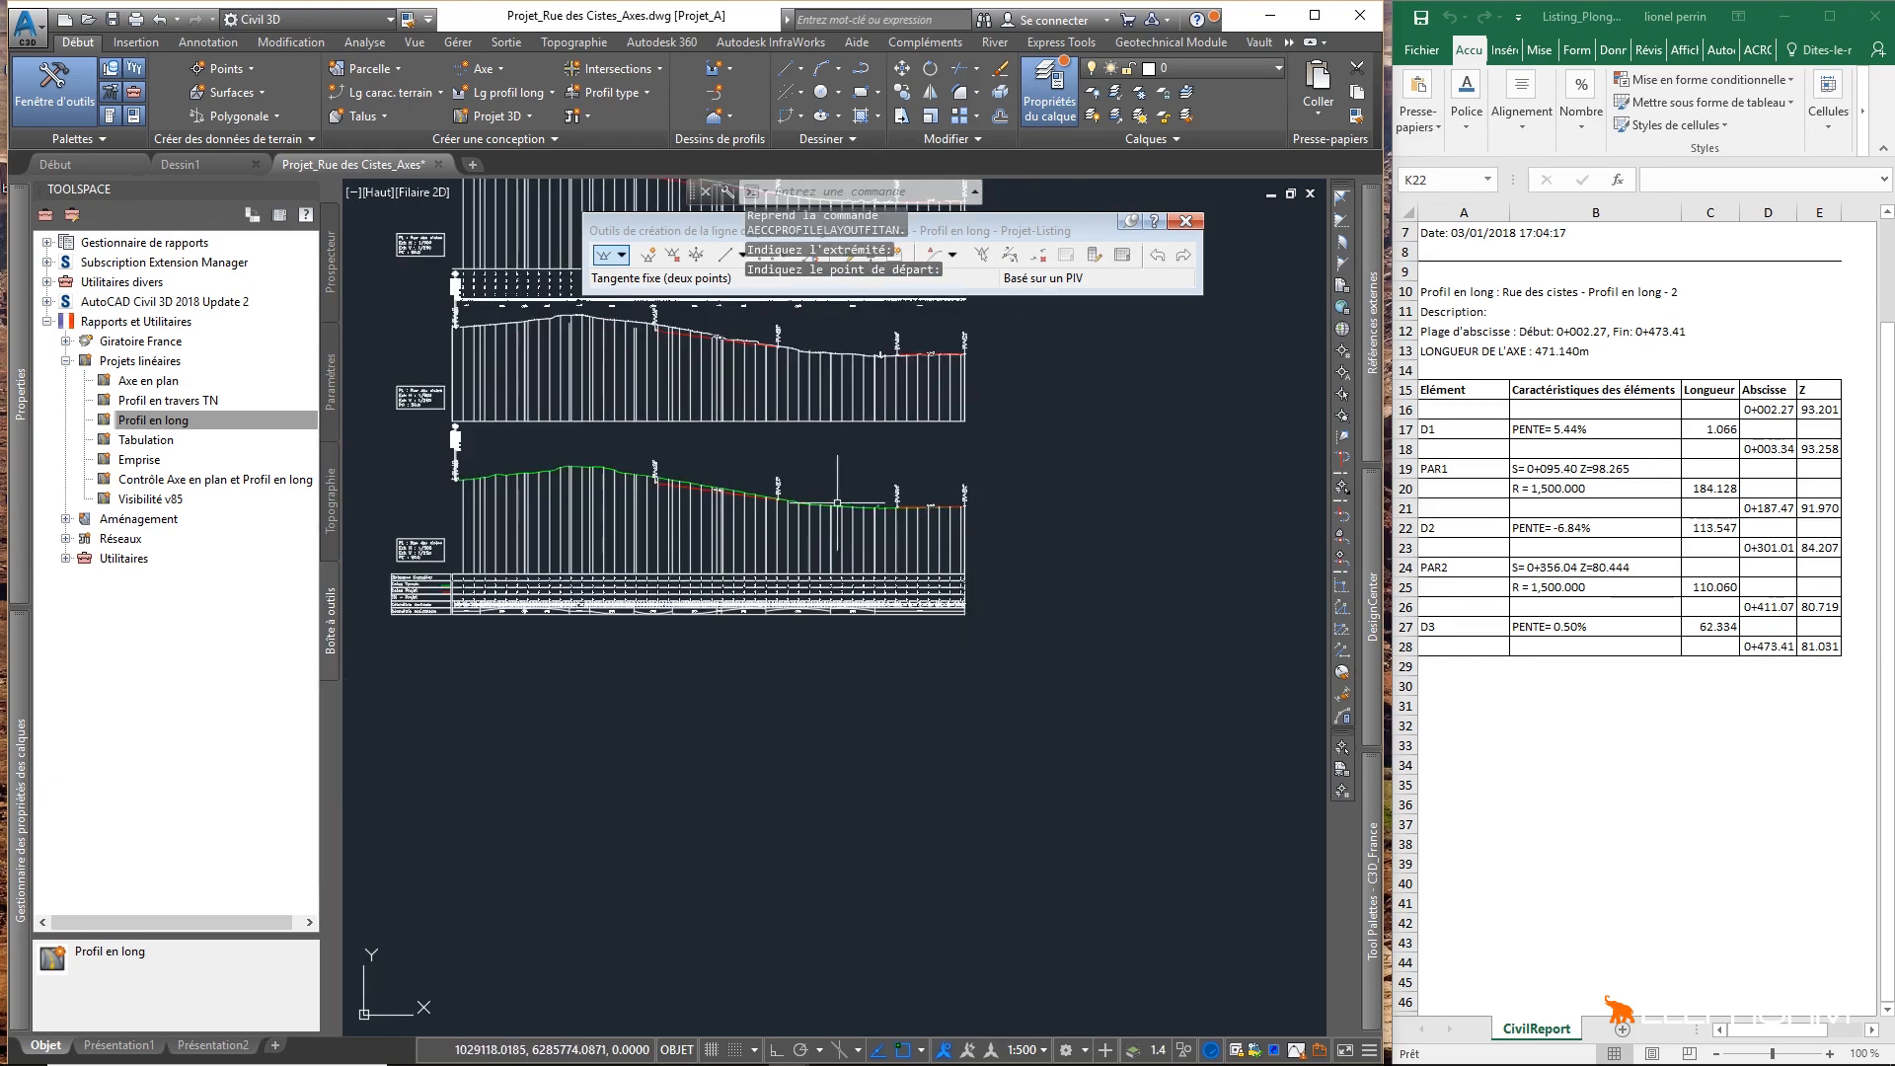
pyautogui.scroll(3, 471, 454)
pyautogui.scroll(-4, 491, 463)
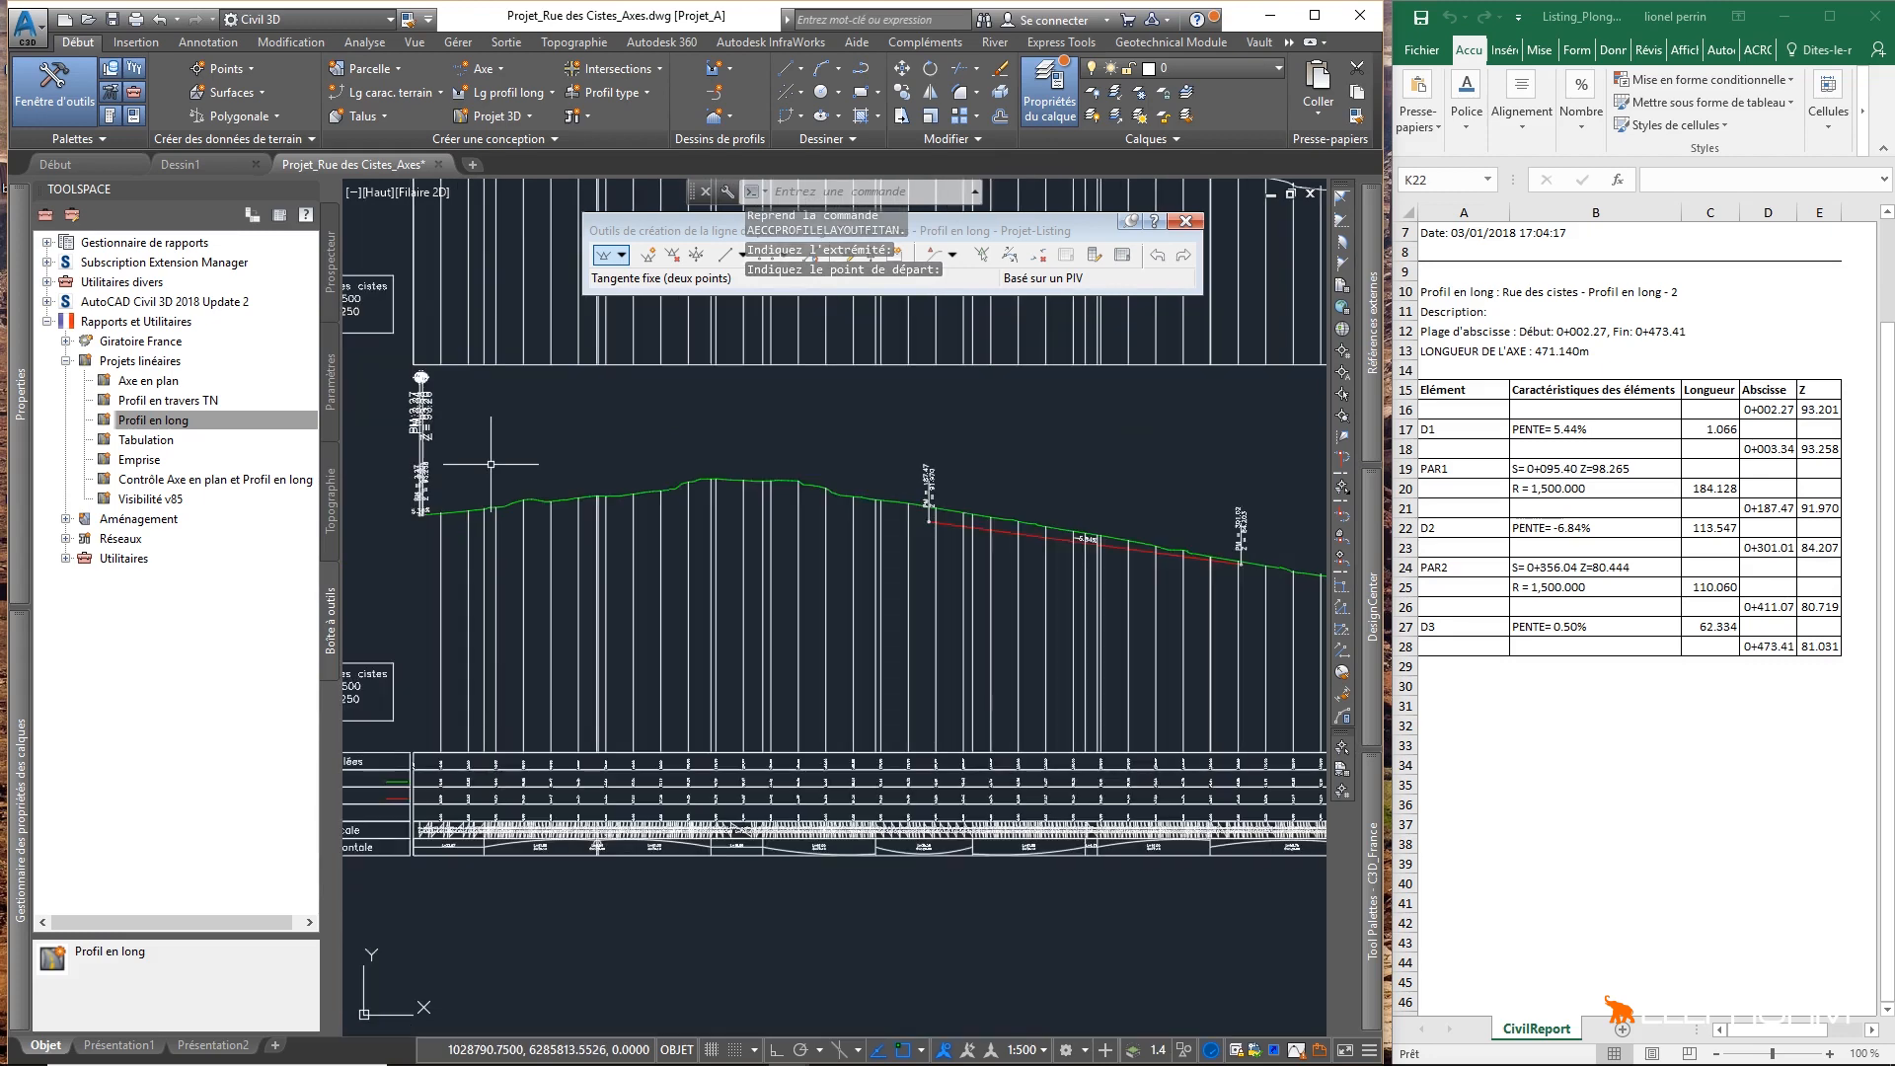
pyautogui.scroll(5, 1214, 538)
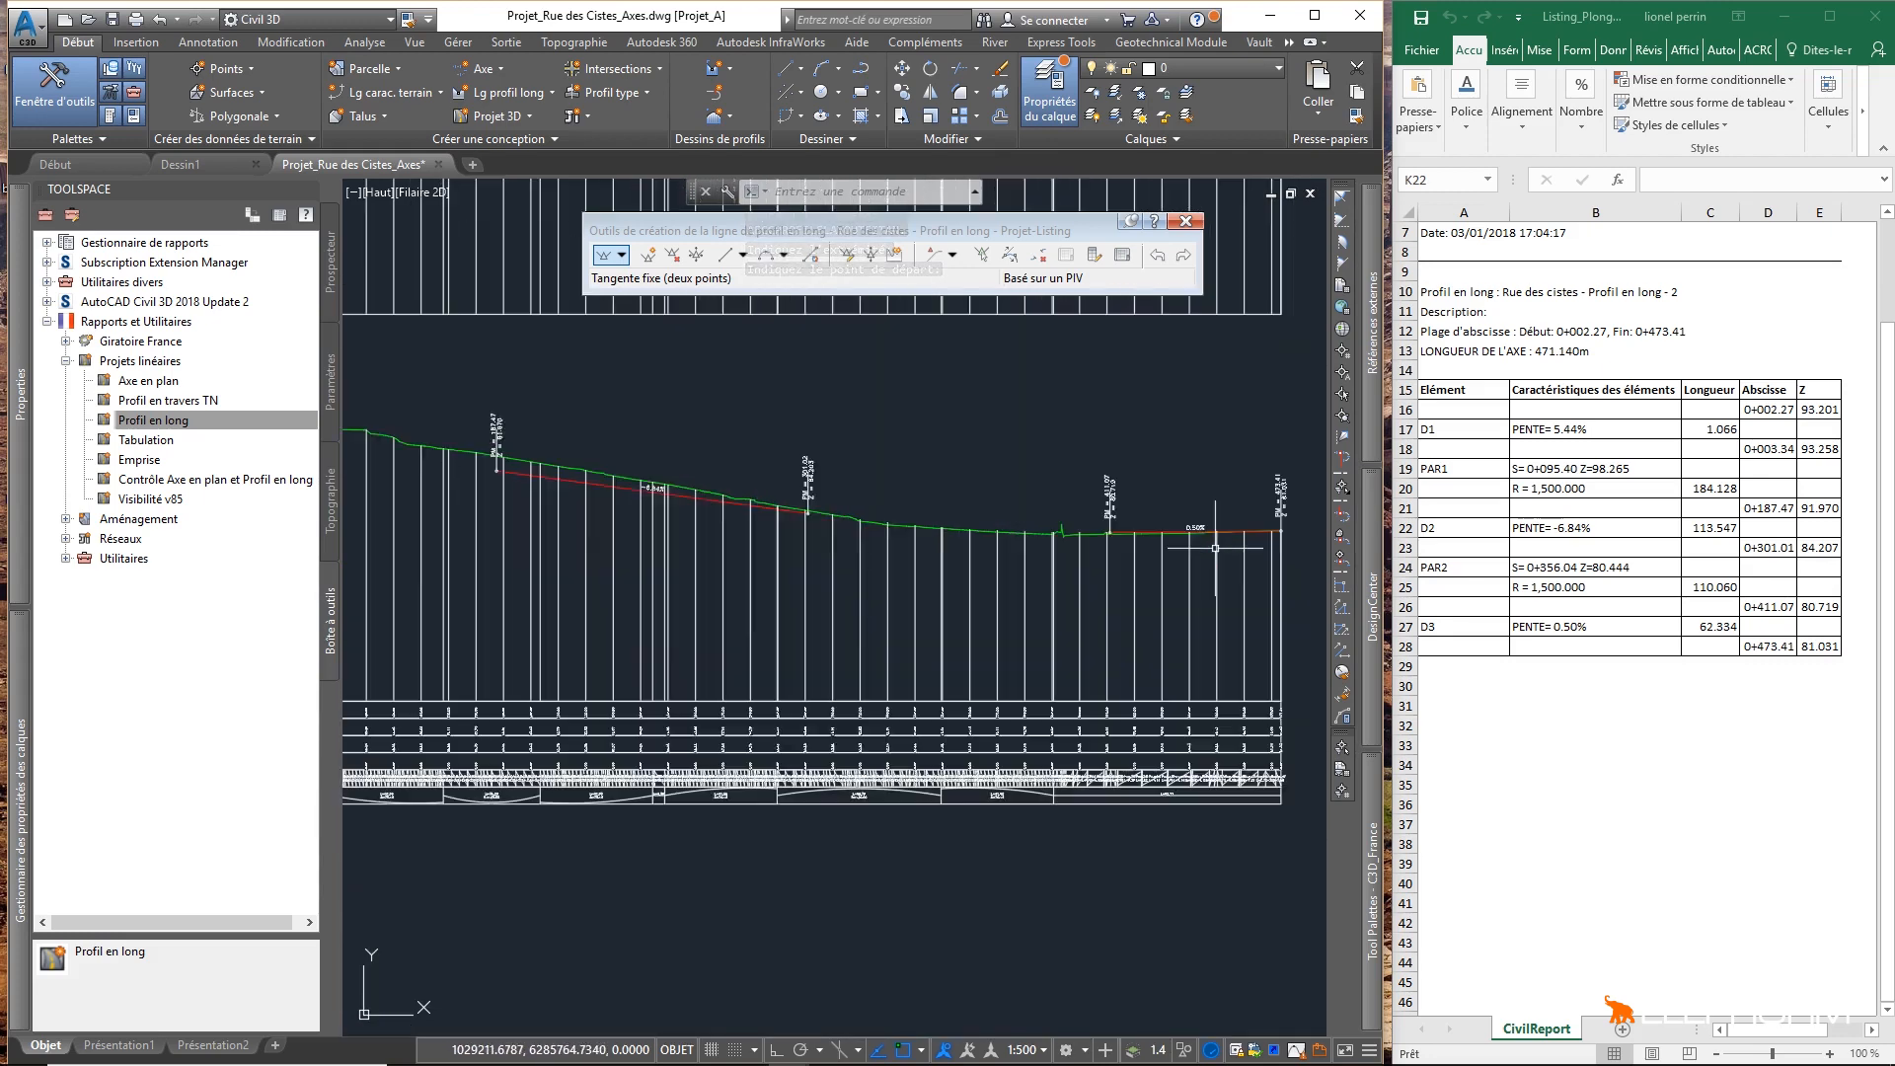
pyautogui.scroll(-5, 1145, 464)
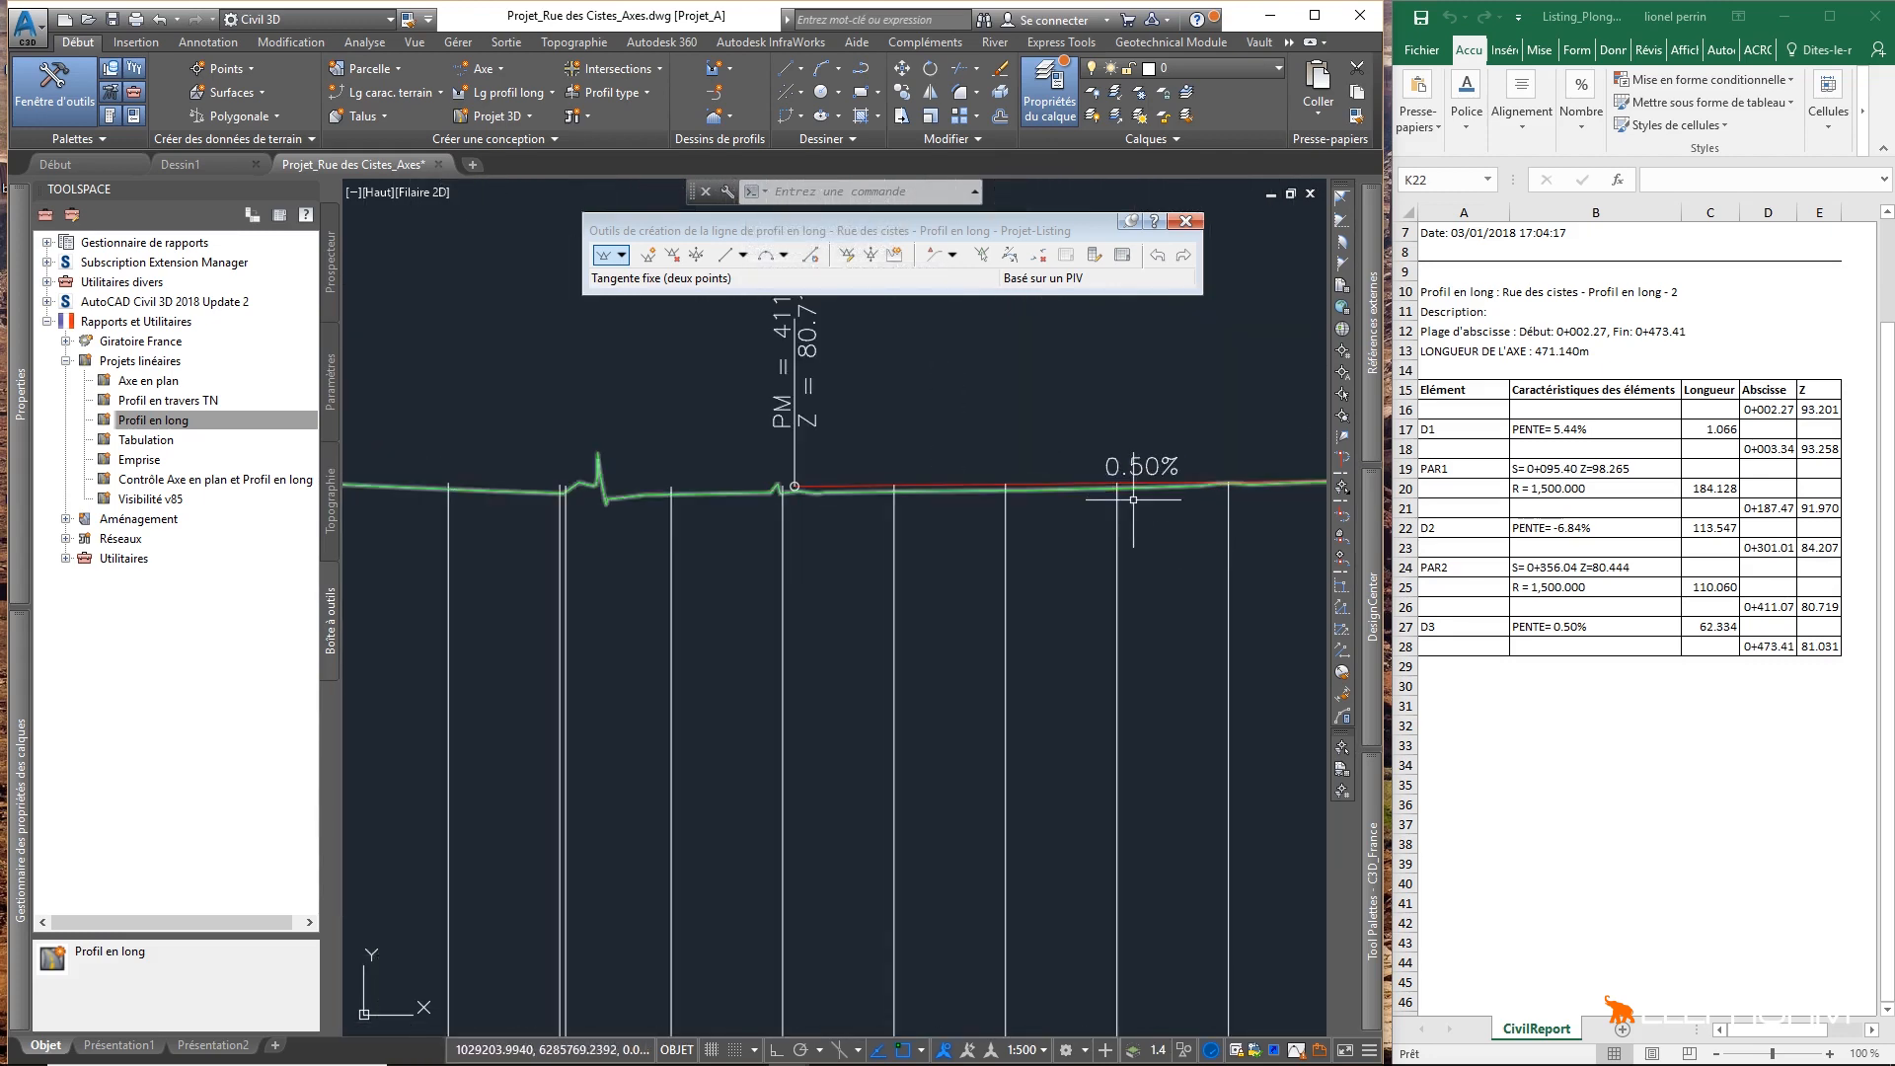
pyautogui.scroll(3, 763, 490)
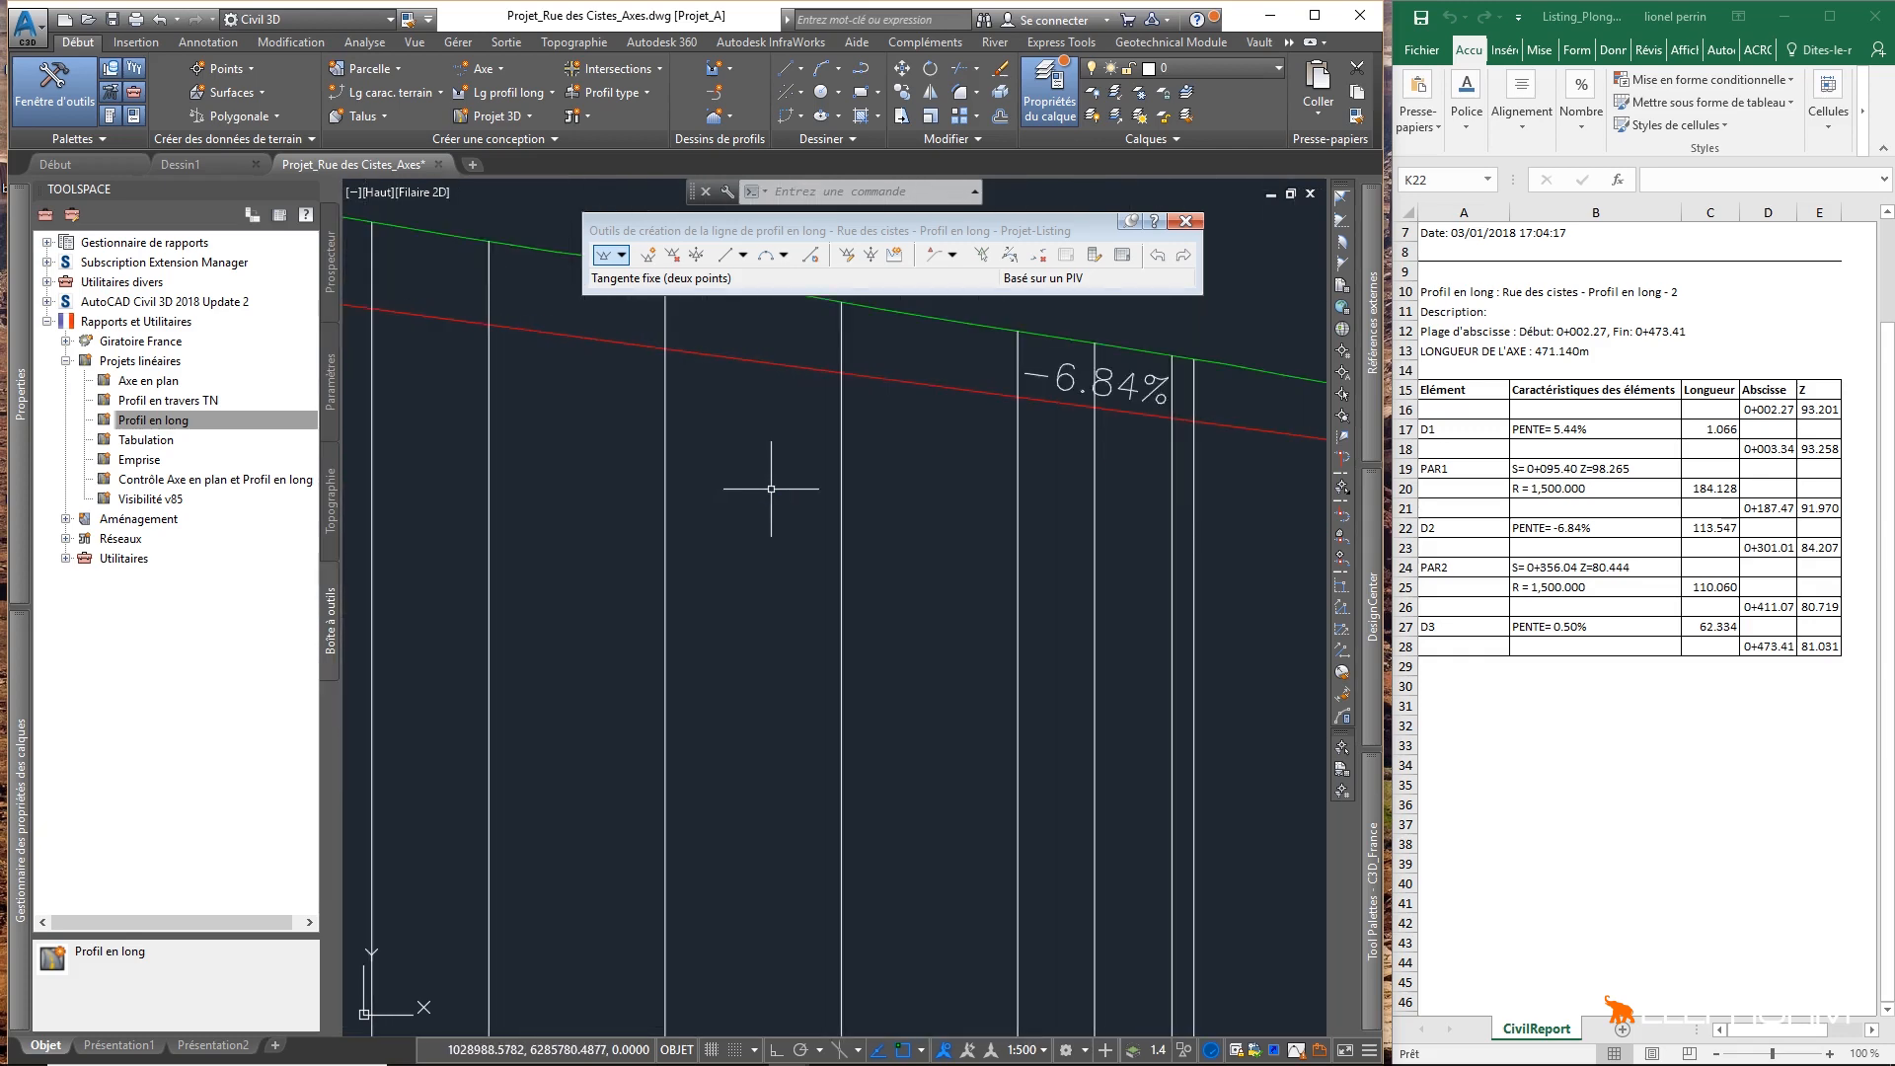
pyautogui.scroll(-6, 767, 491)
pyautogui.moveTo(767, 491); pyautogui.dragTo(903, 546, button='middle')
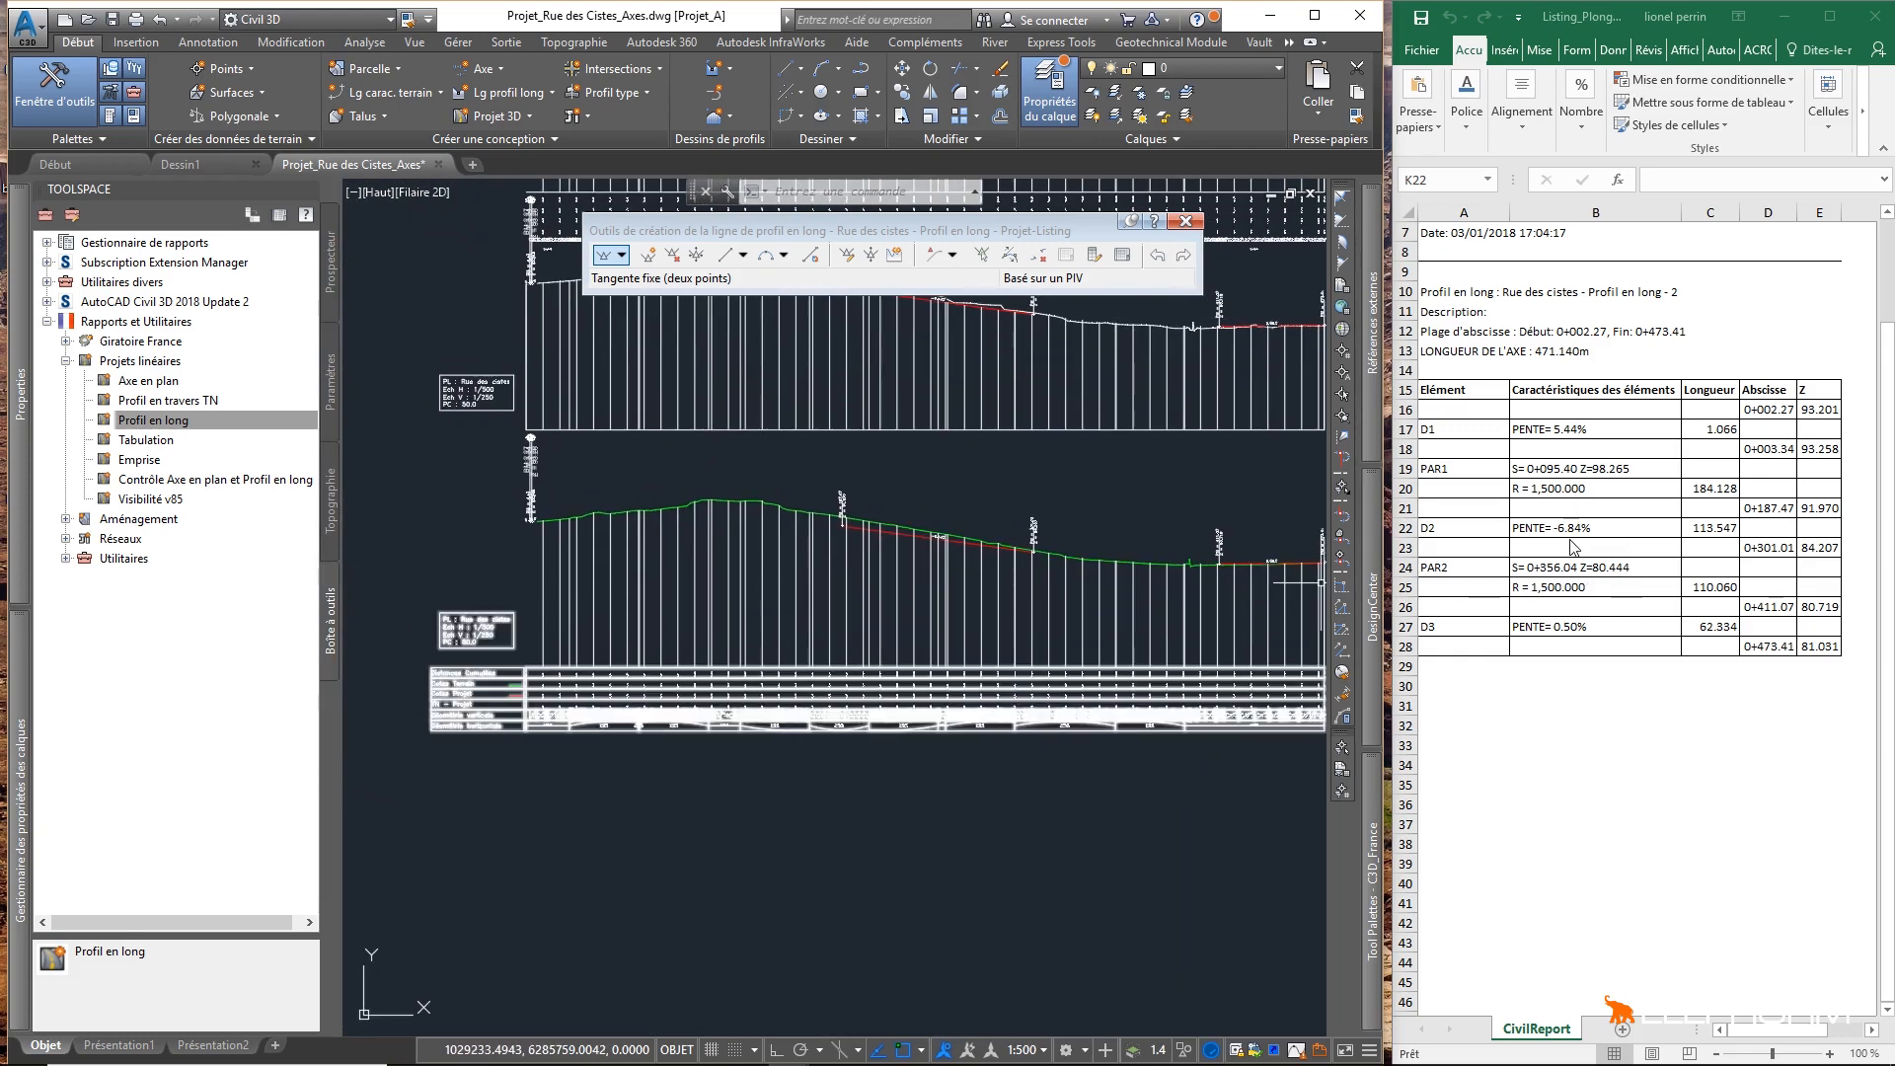
pyautogui.scroll(5, 526, 525)
pyautogui.scroll(5, 527, 489)
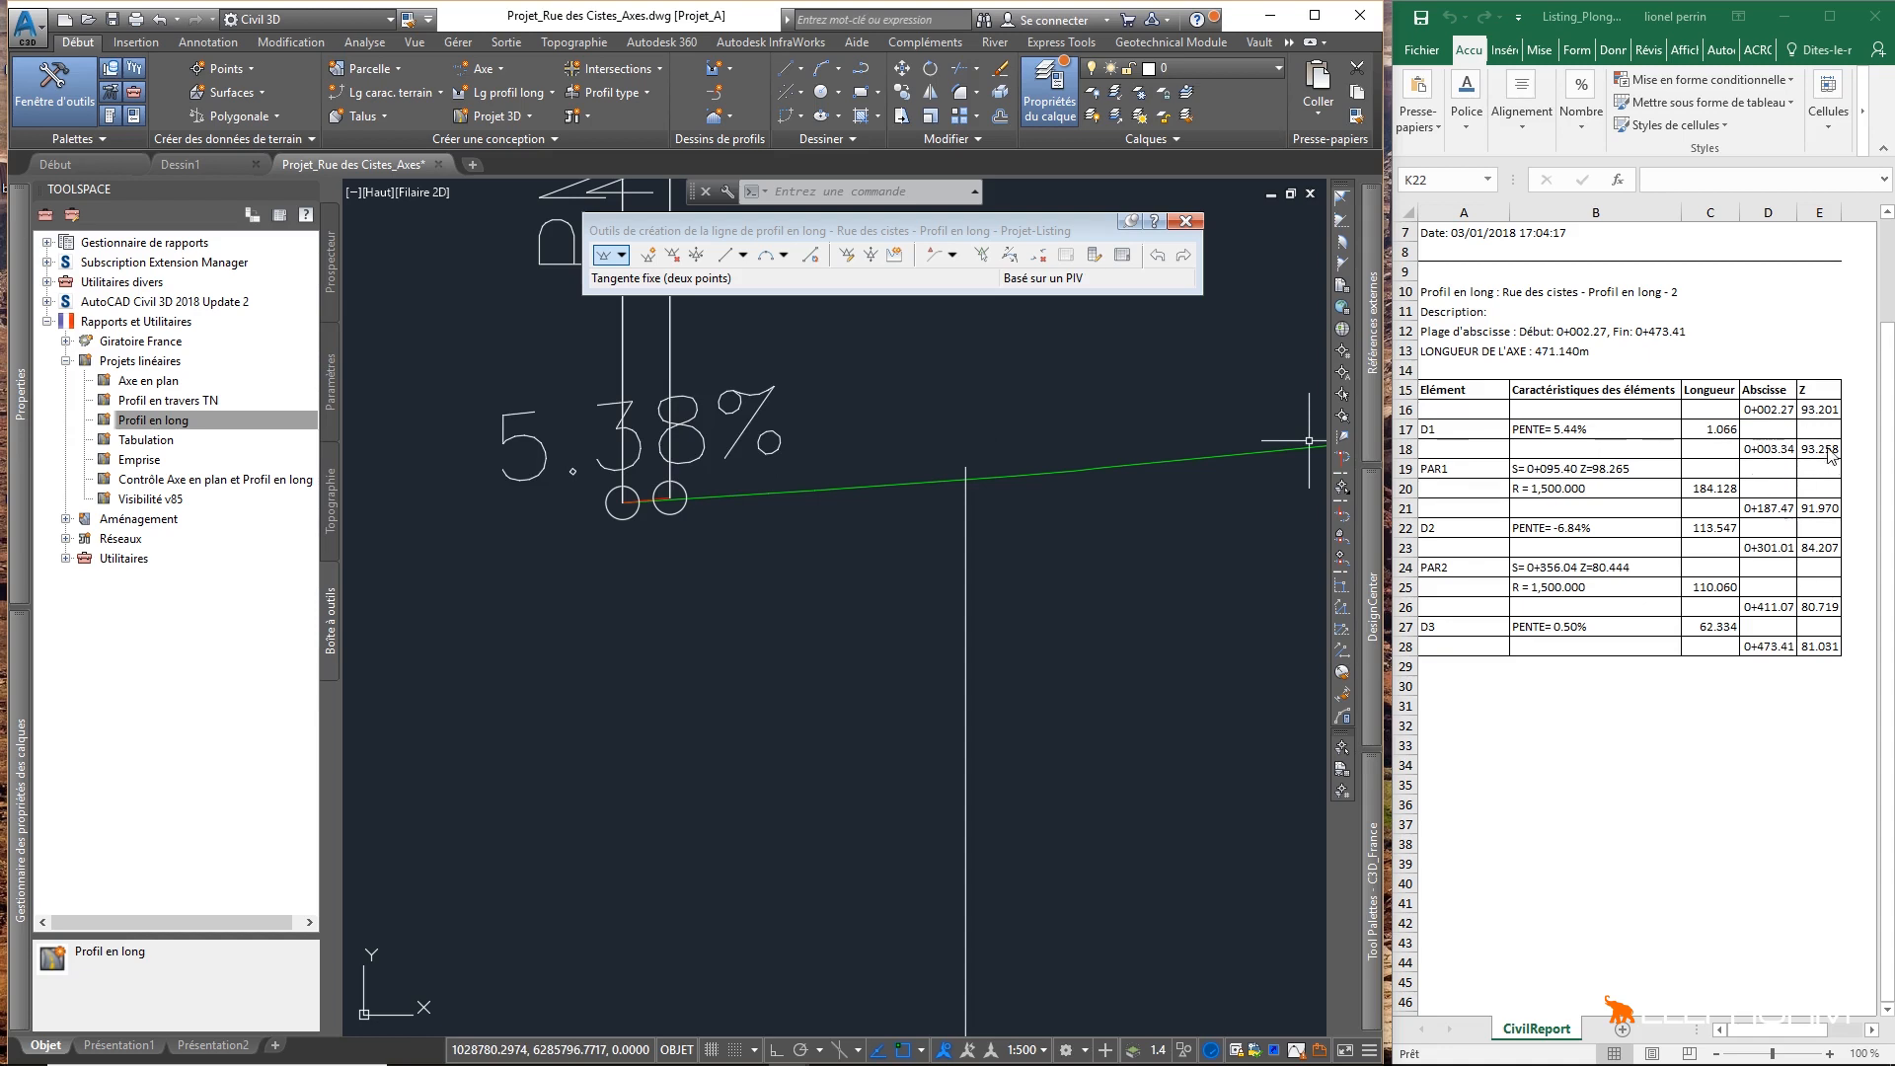
pyautogui.scroll(-8, 752, 587)
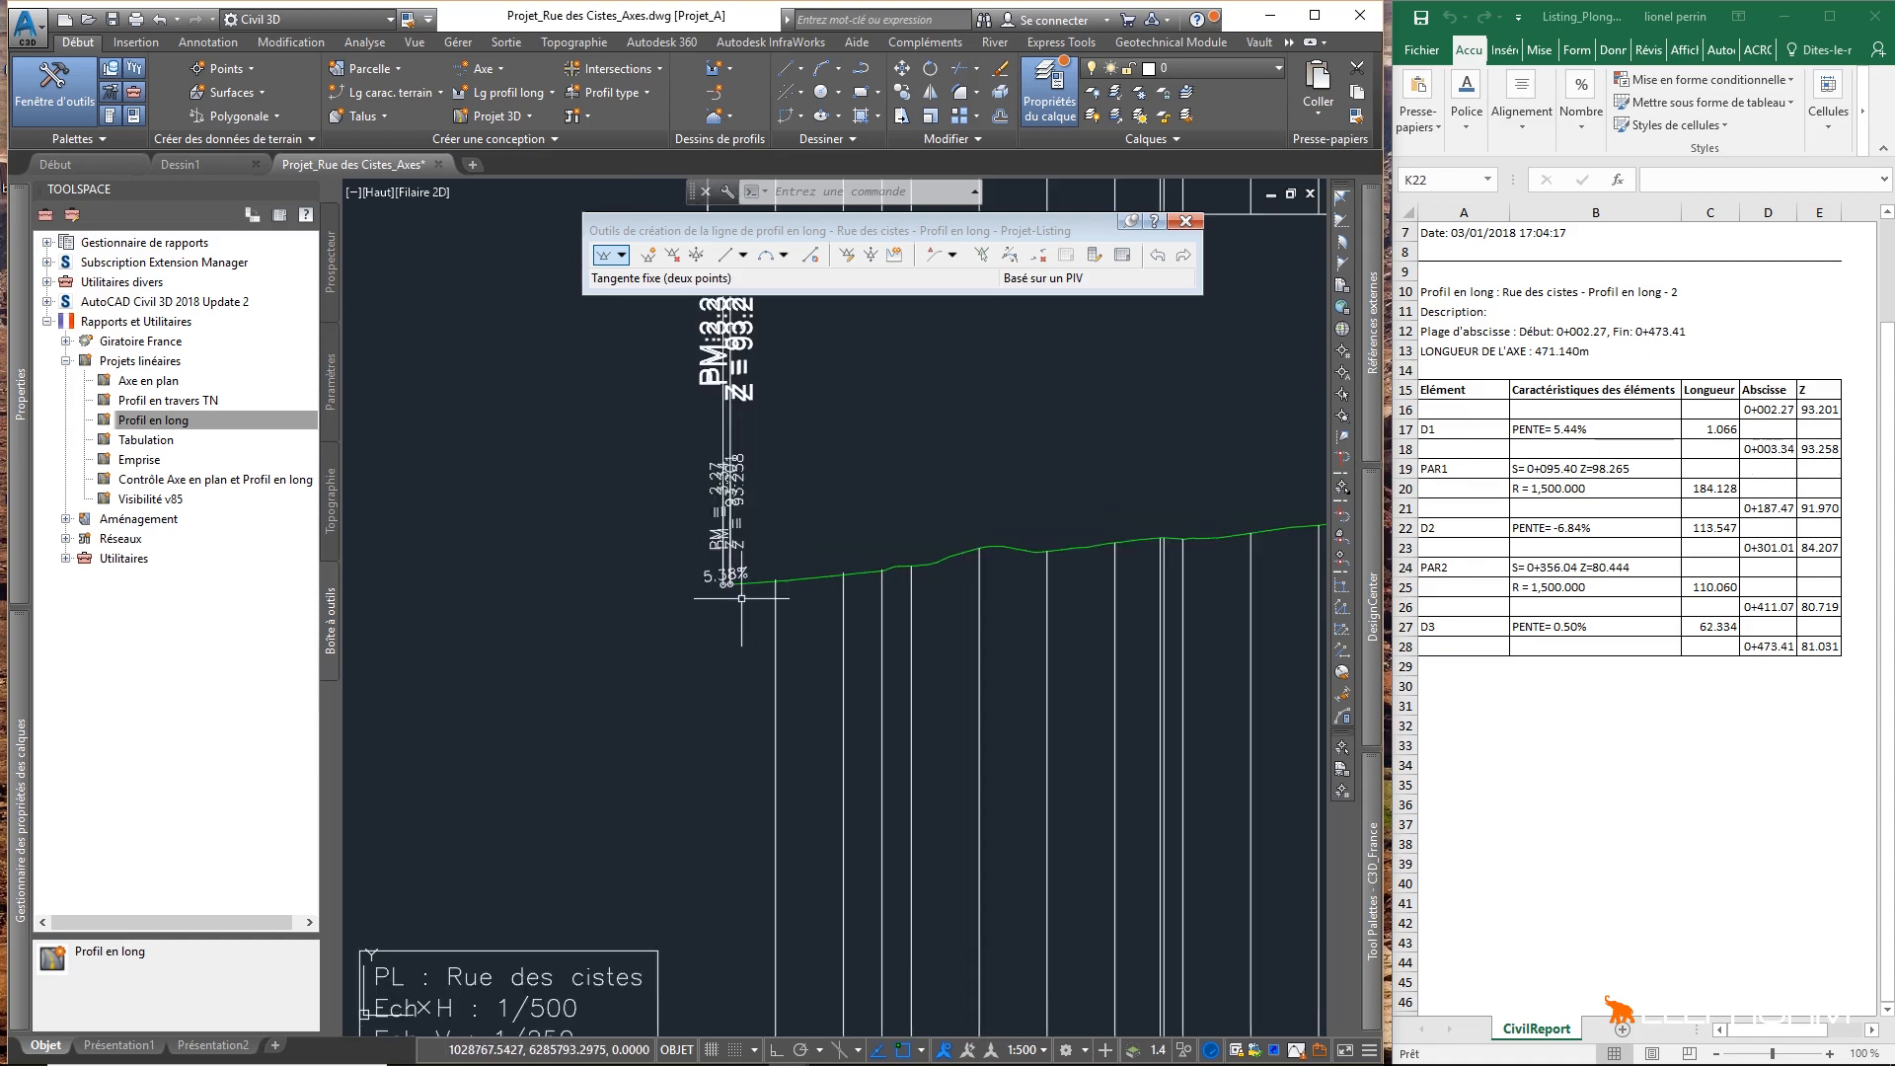
pyautogui.scroll(2, 753, 578)
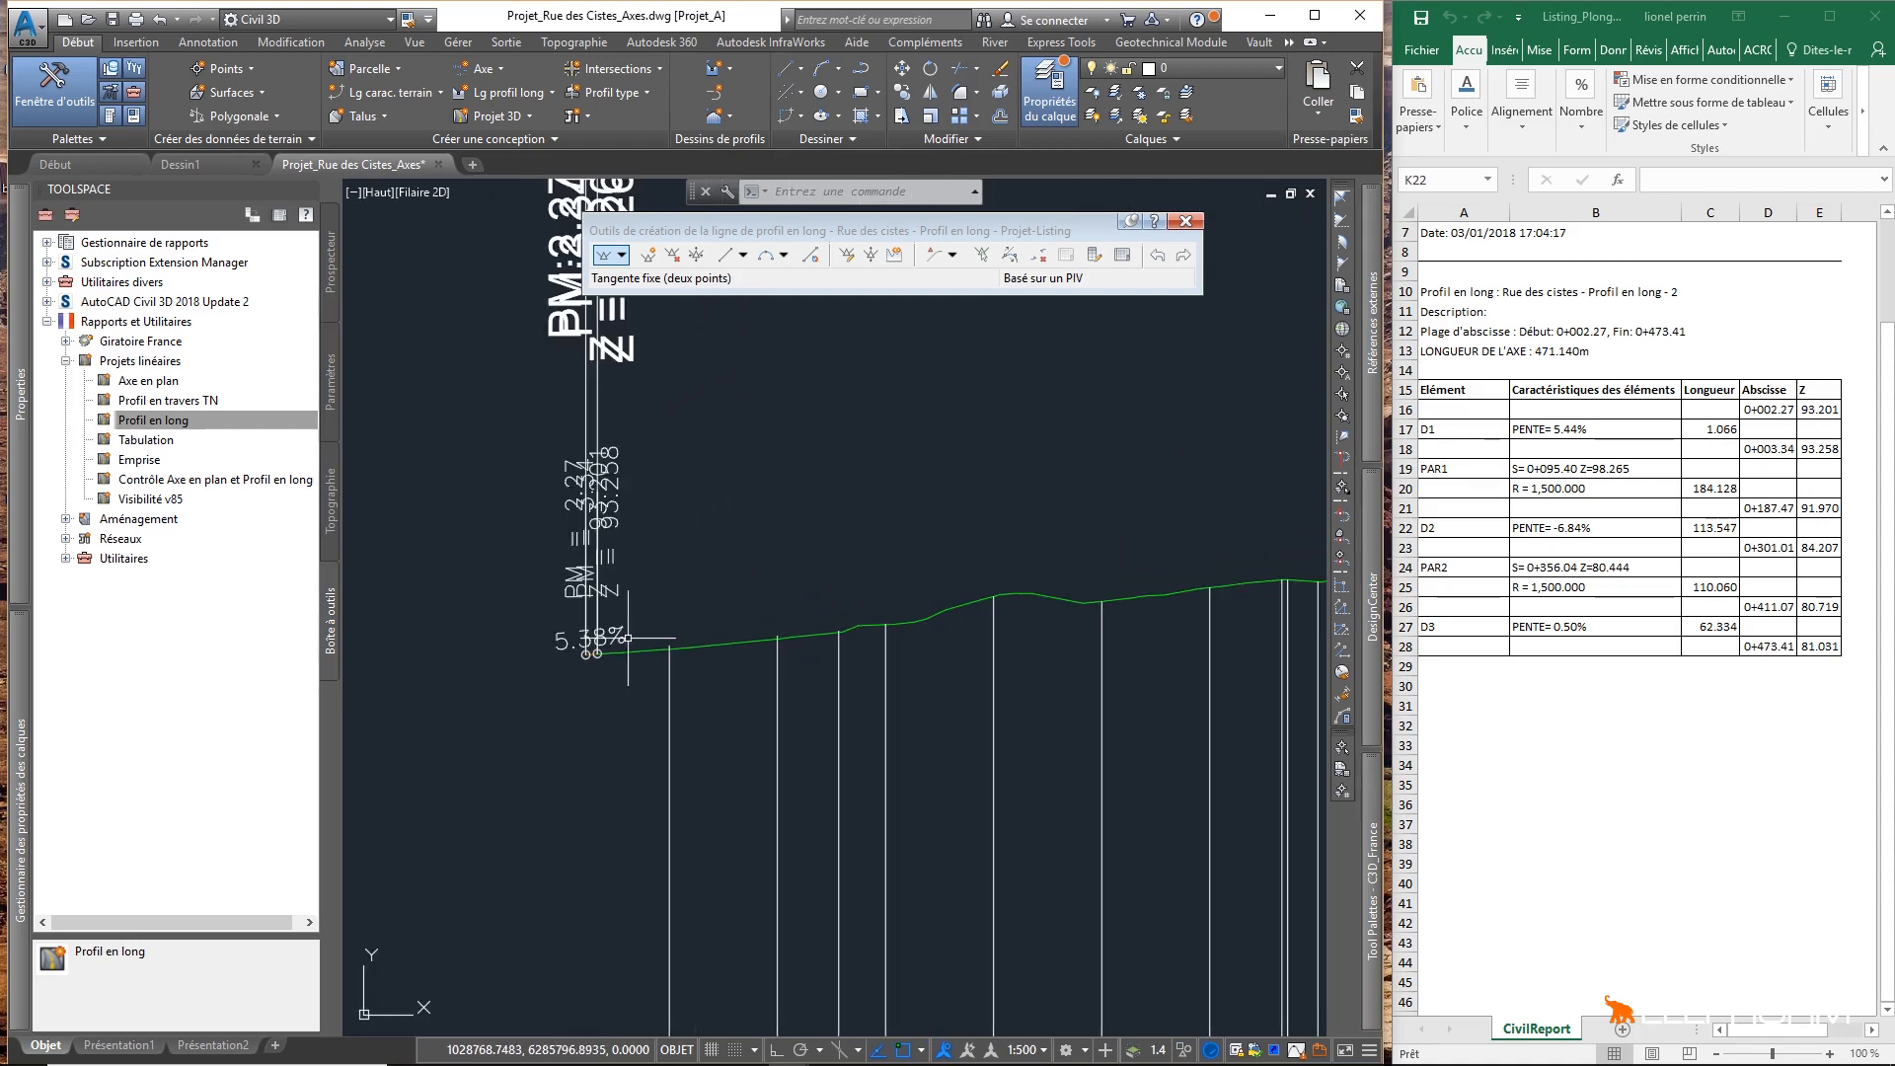
pyautogui.scroll(-5, 868, 494)
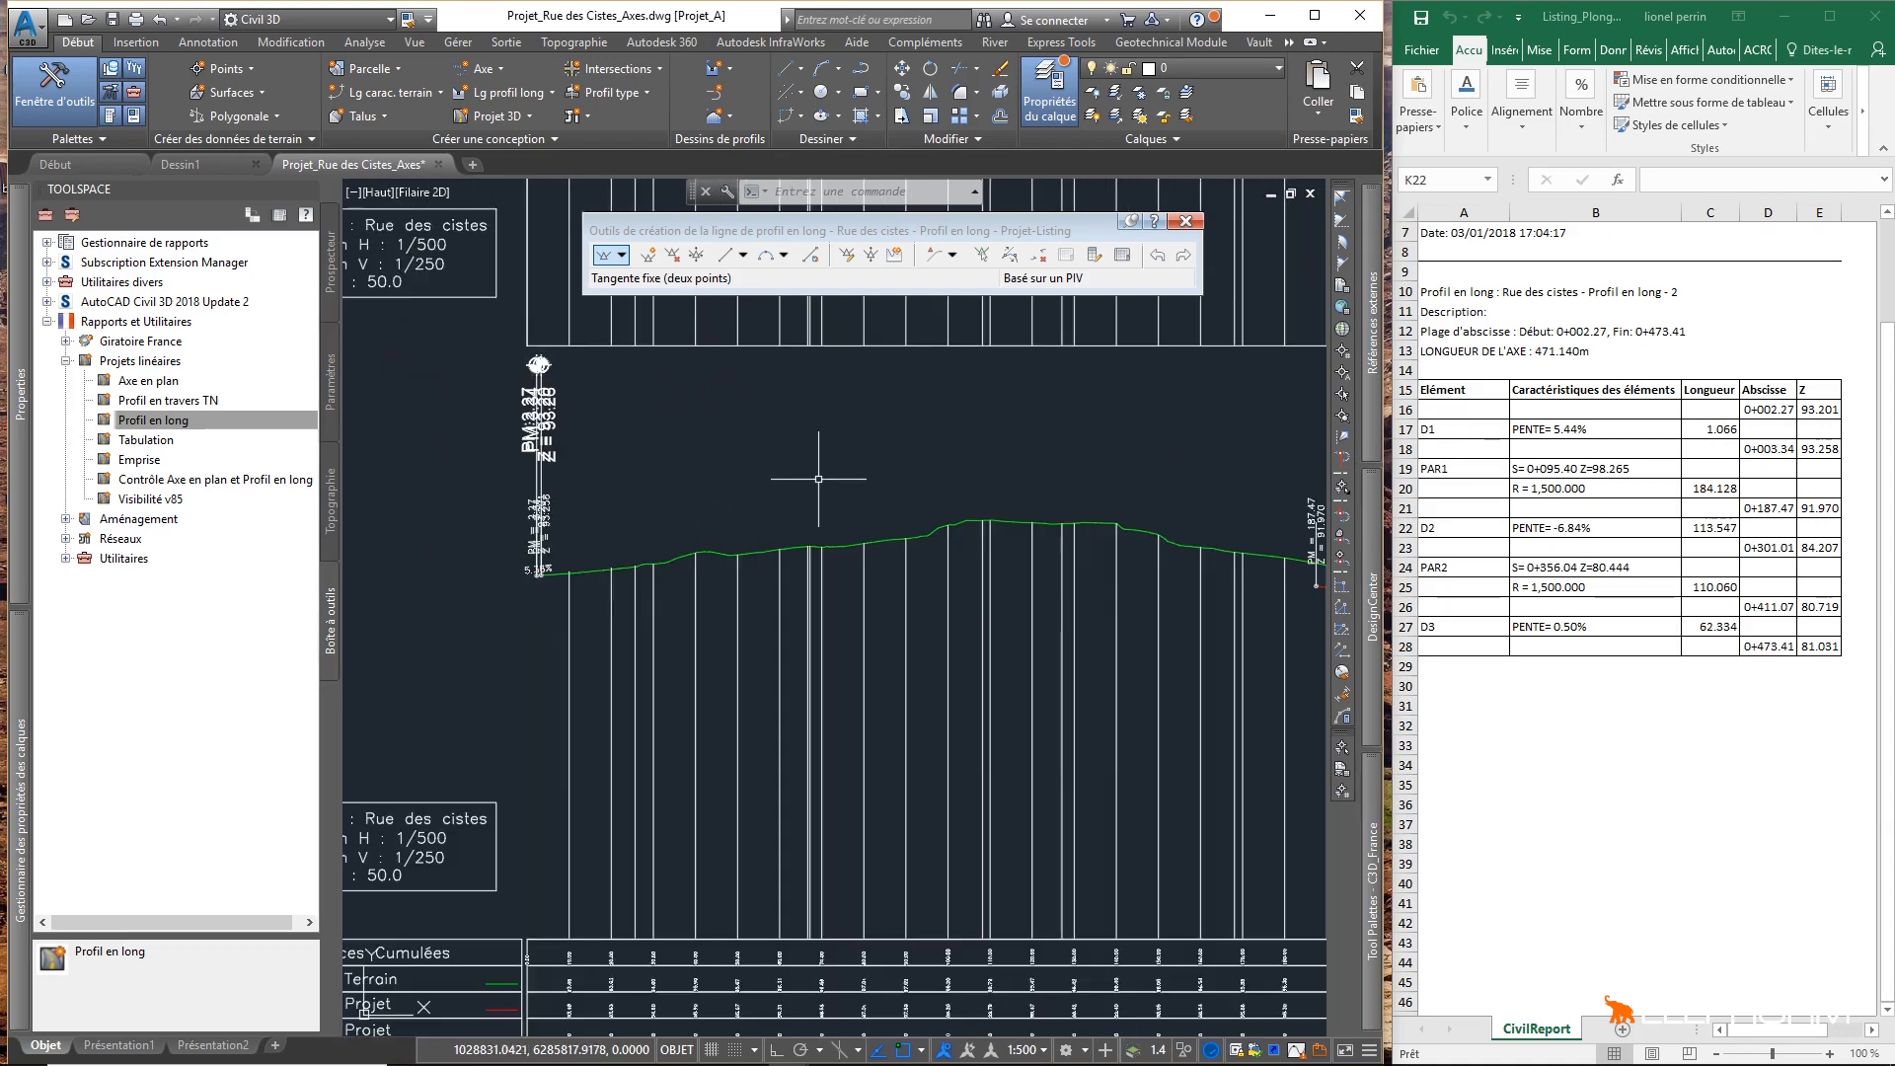
# Step: Join the first and second project tangents with a free vertical curve (parabola) using a radius of 1500
pyautogui.click(782, 255)
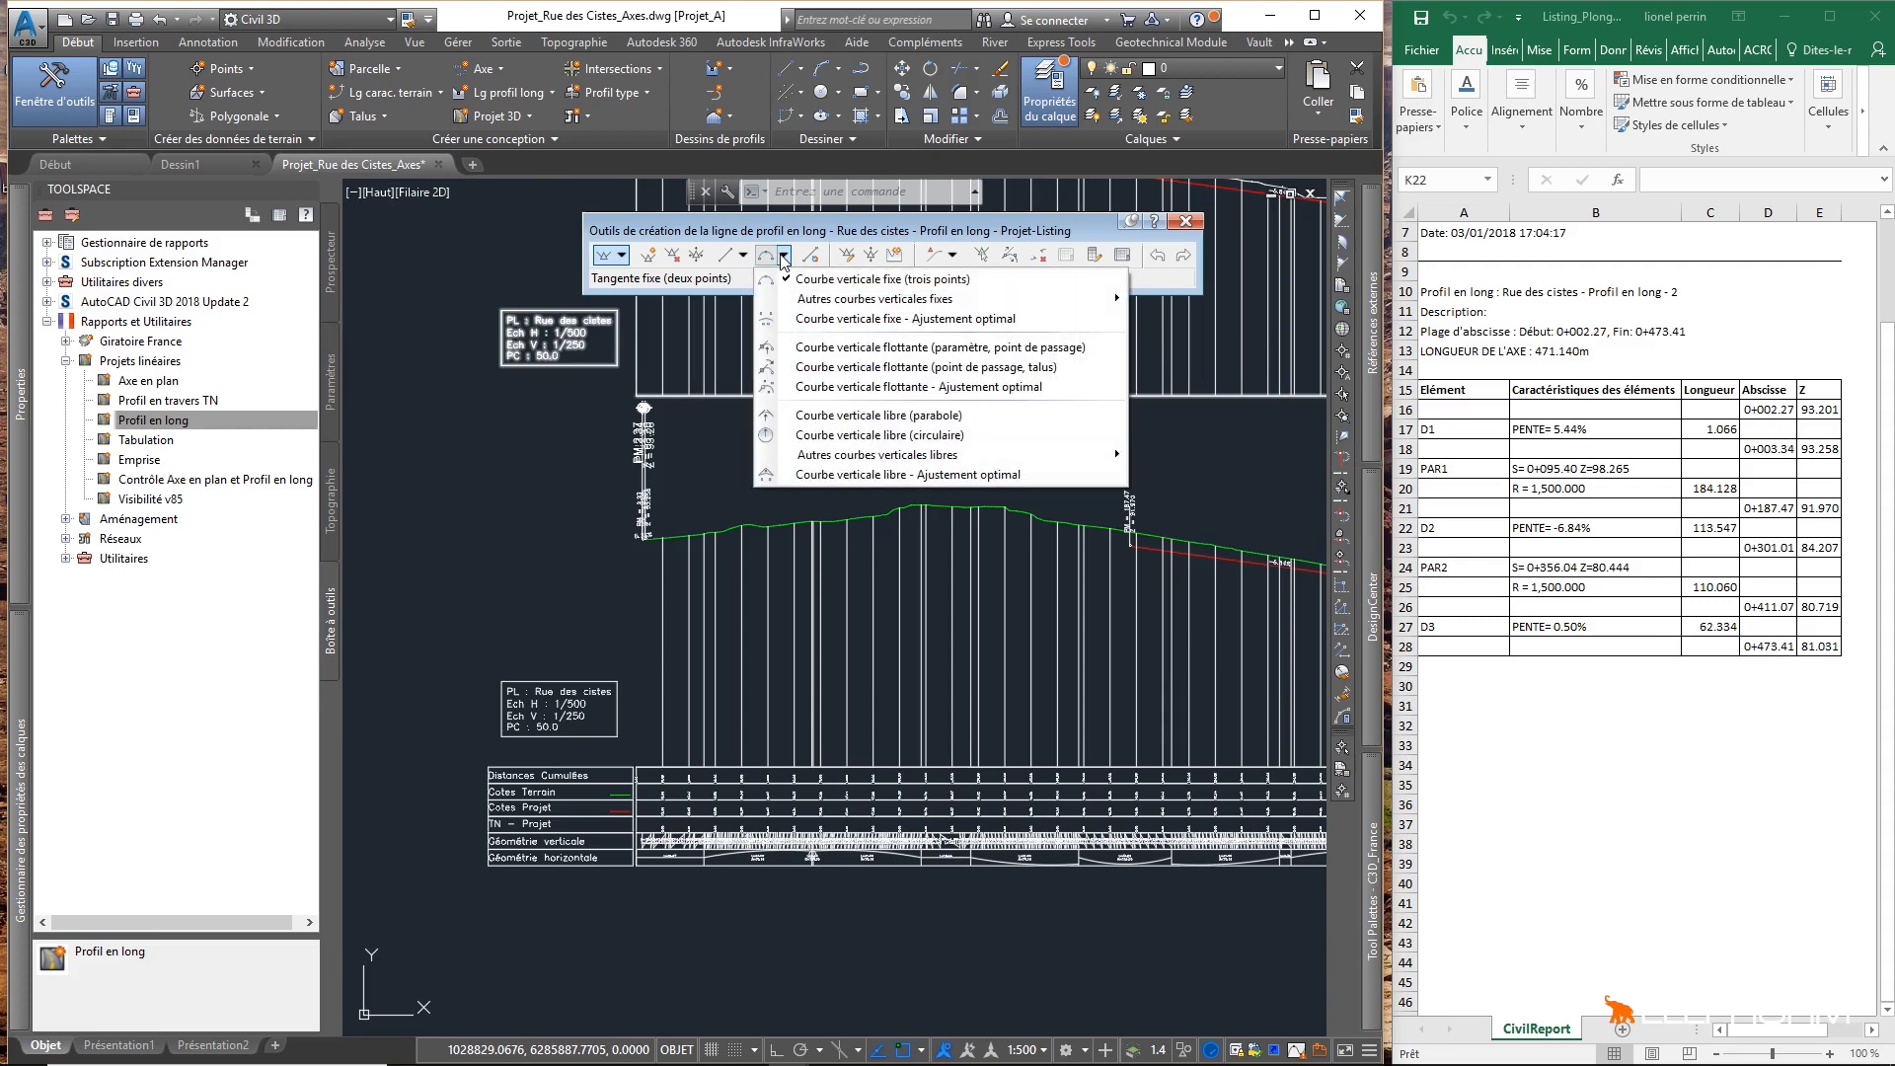
pyautogui.click(862, 416)
pyautogui.scroll(6, 652, 538)
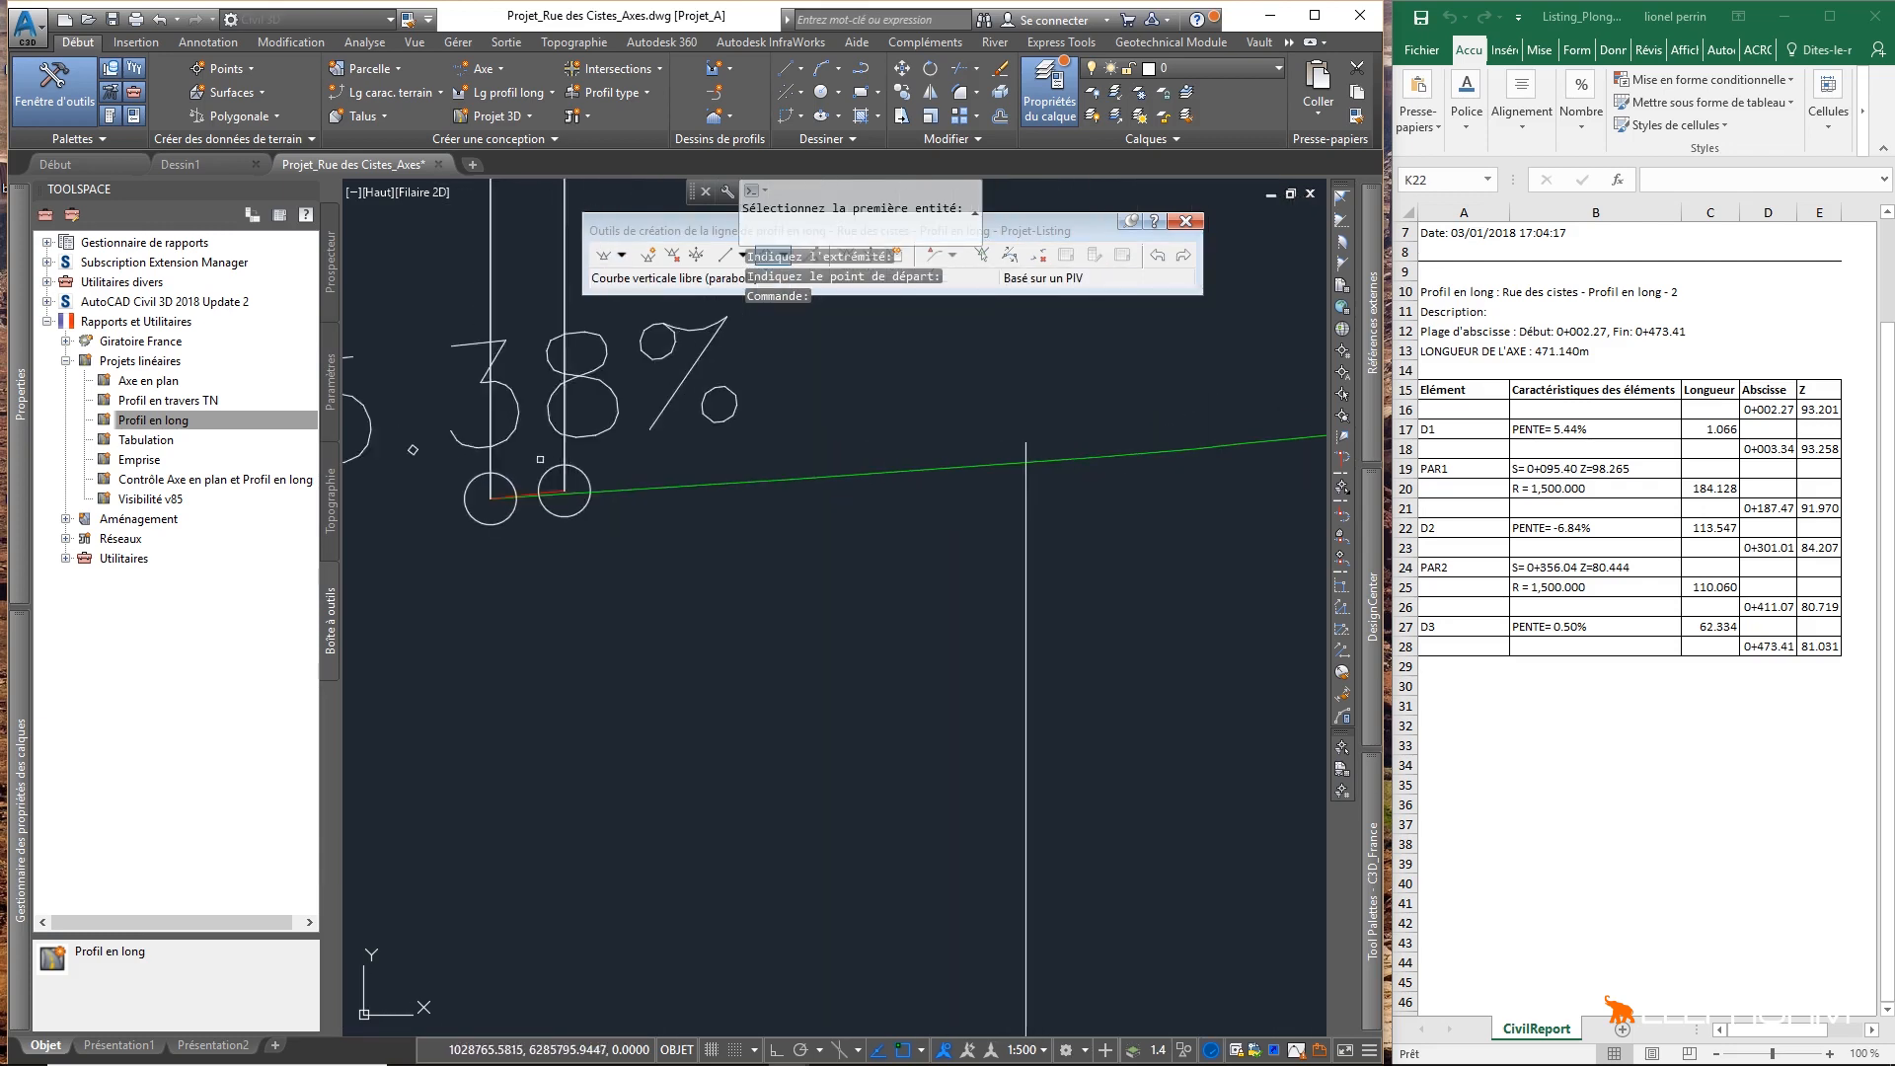
pyautogui.scroll(8, 540, 459)
pyautogui.click(717, 637)
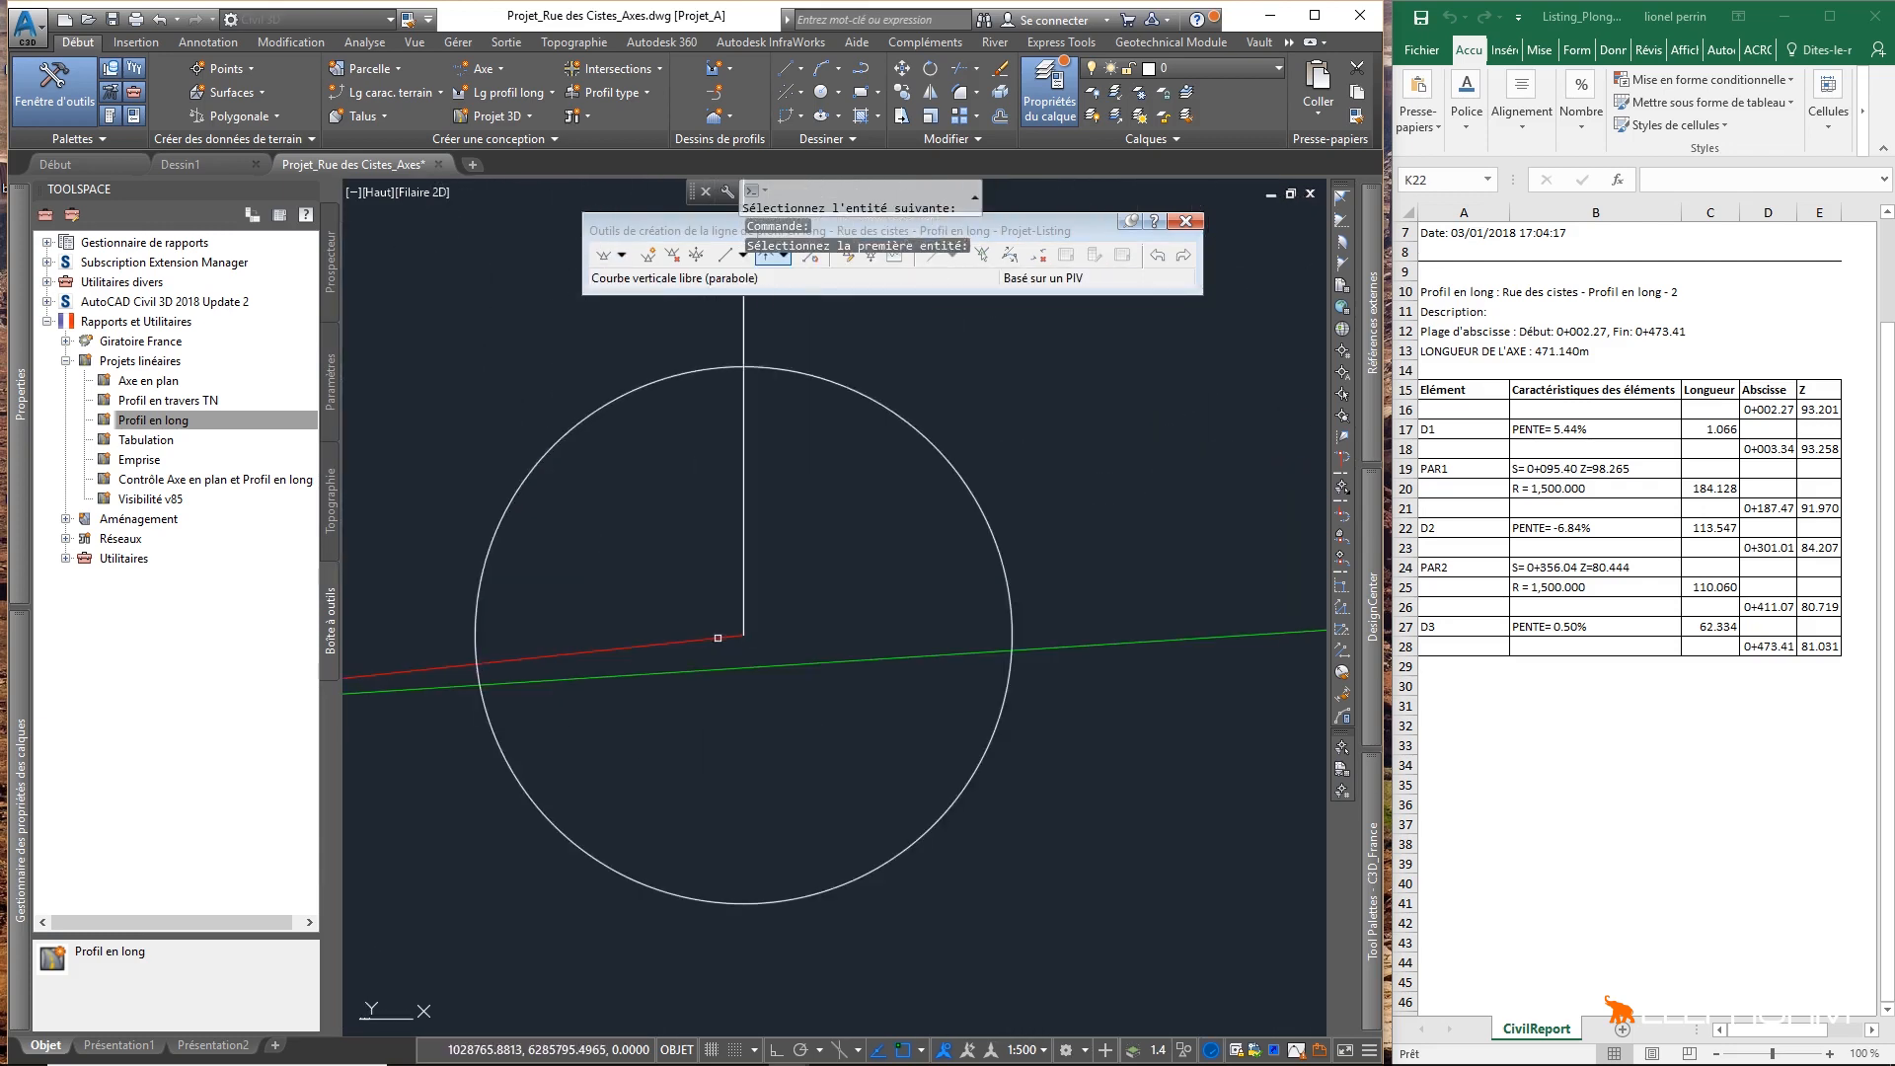
pyautogui.scroll(-10, 750, 592)
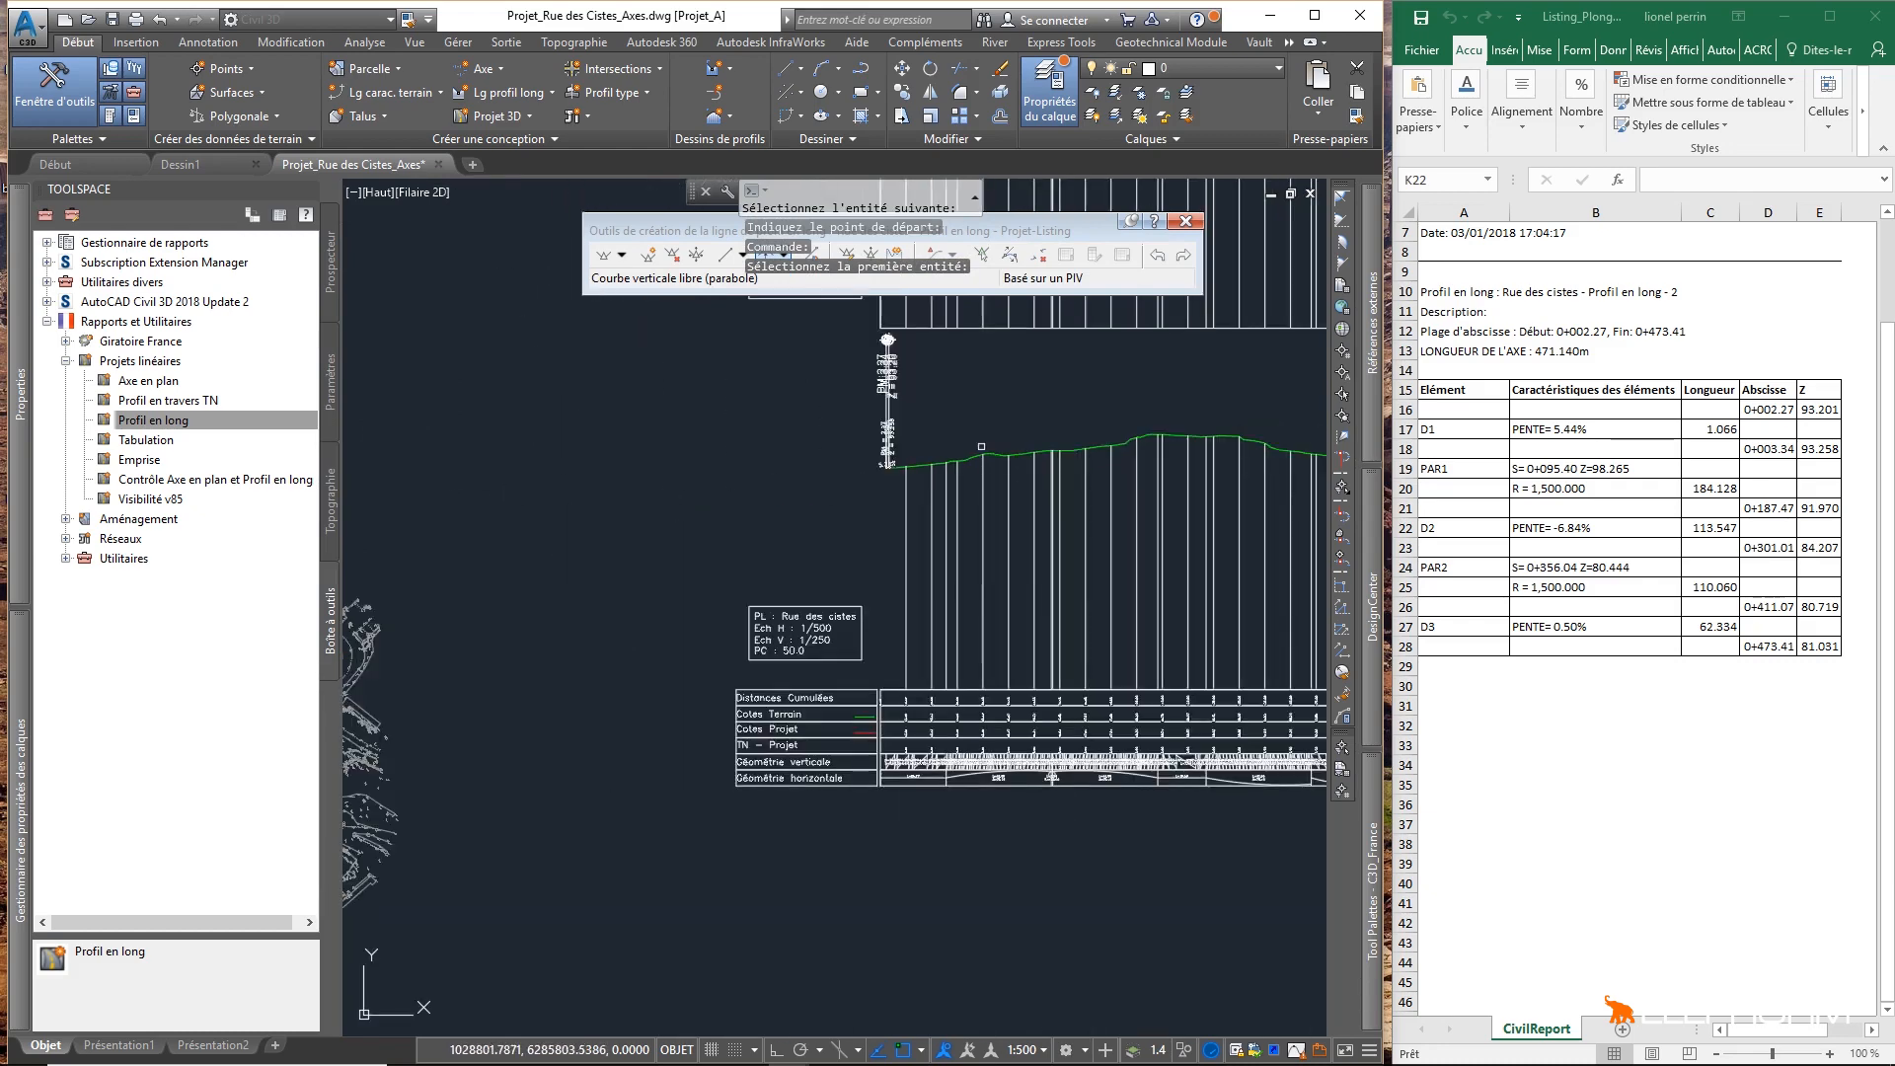
pyautogui.scroll(10, 981, 447)
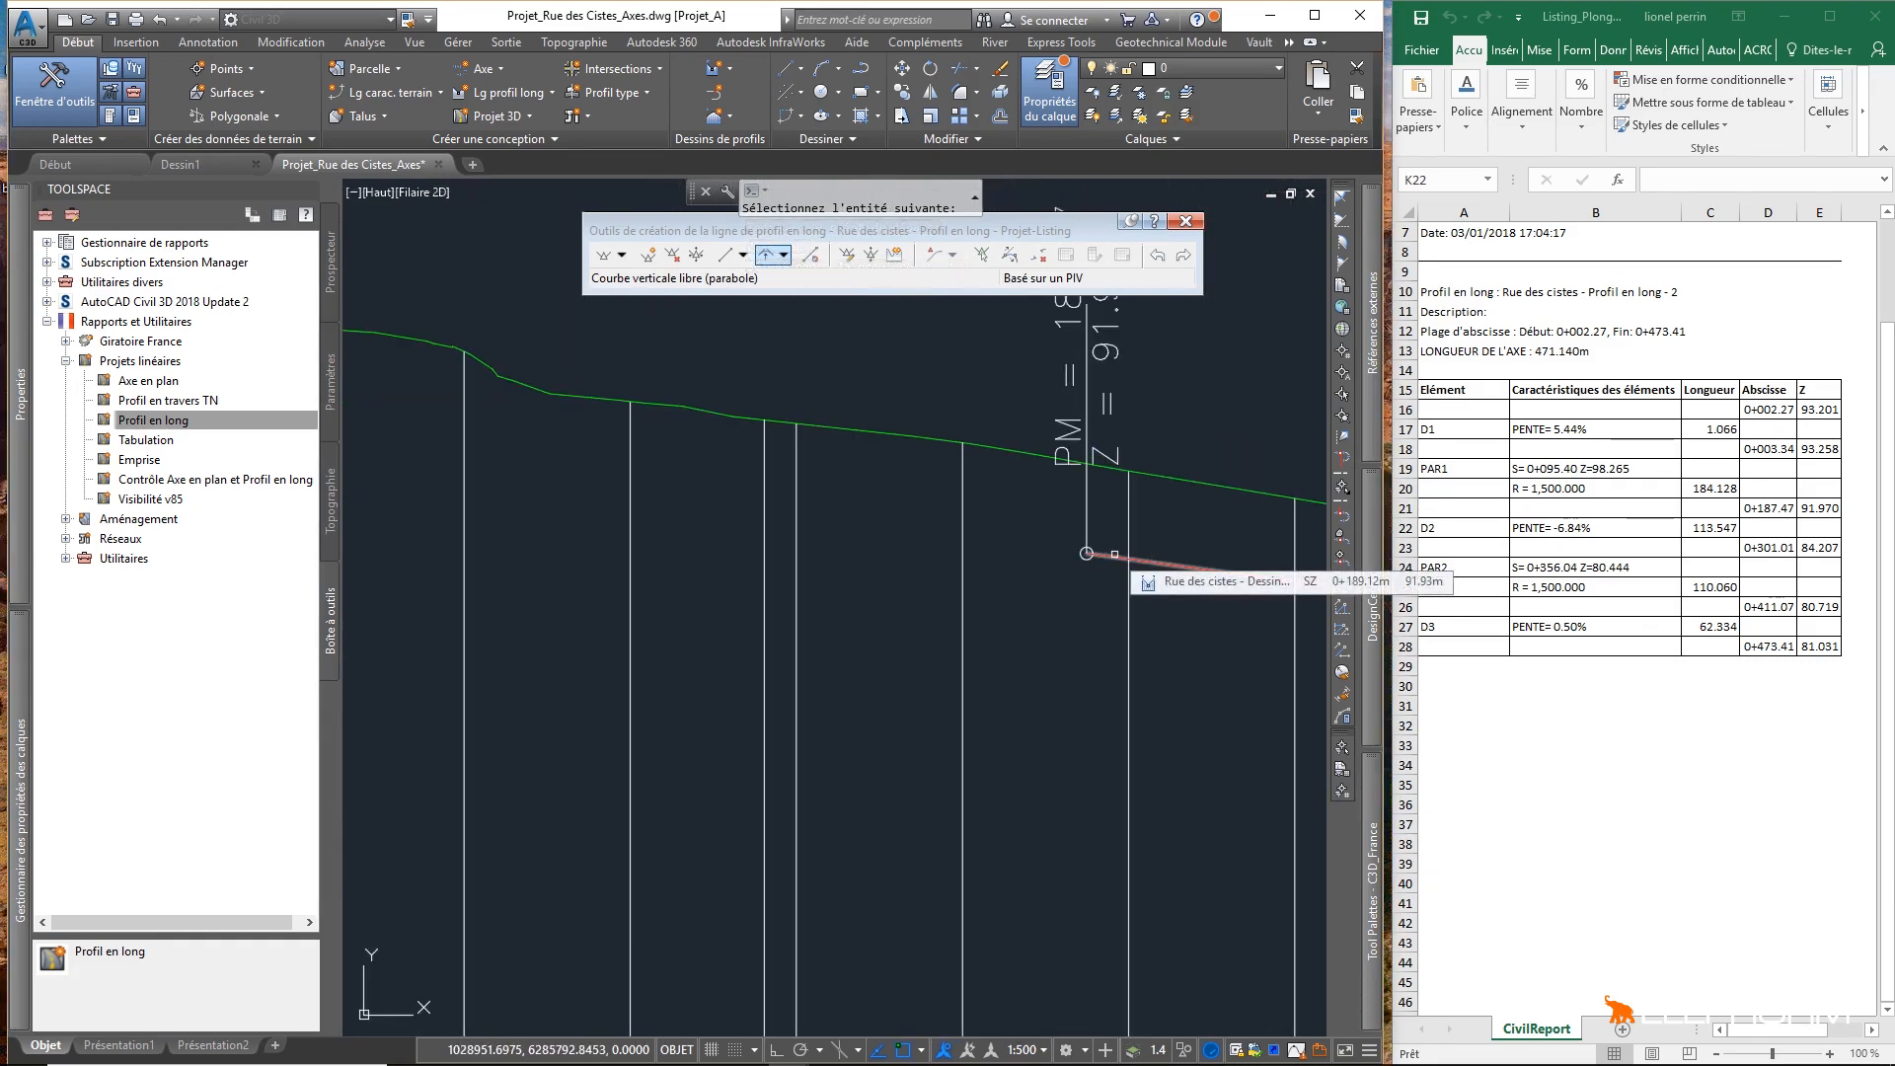
pyautogui.click(1114, 554)
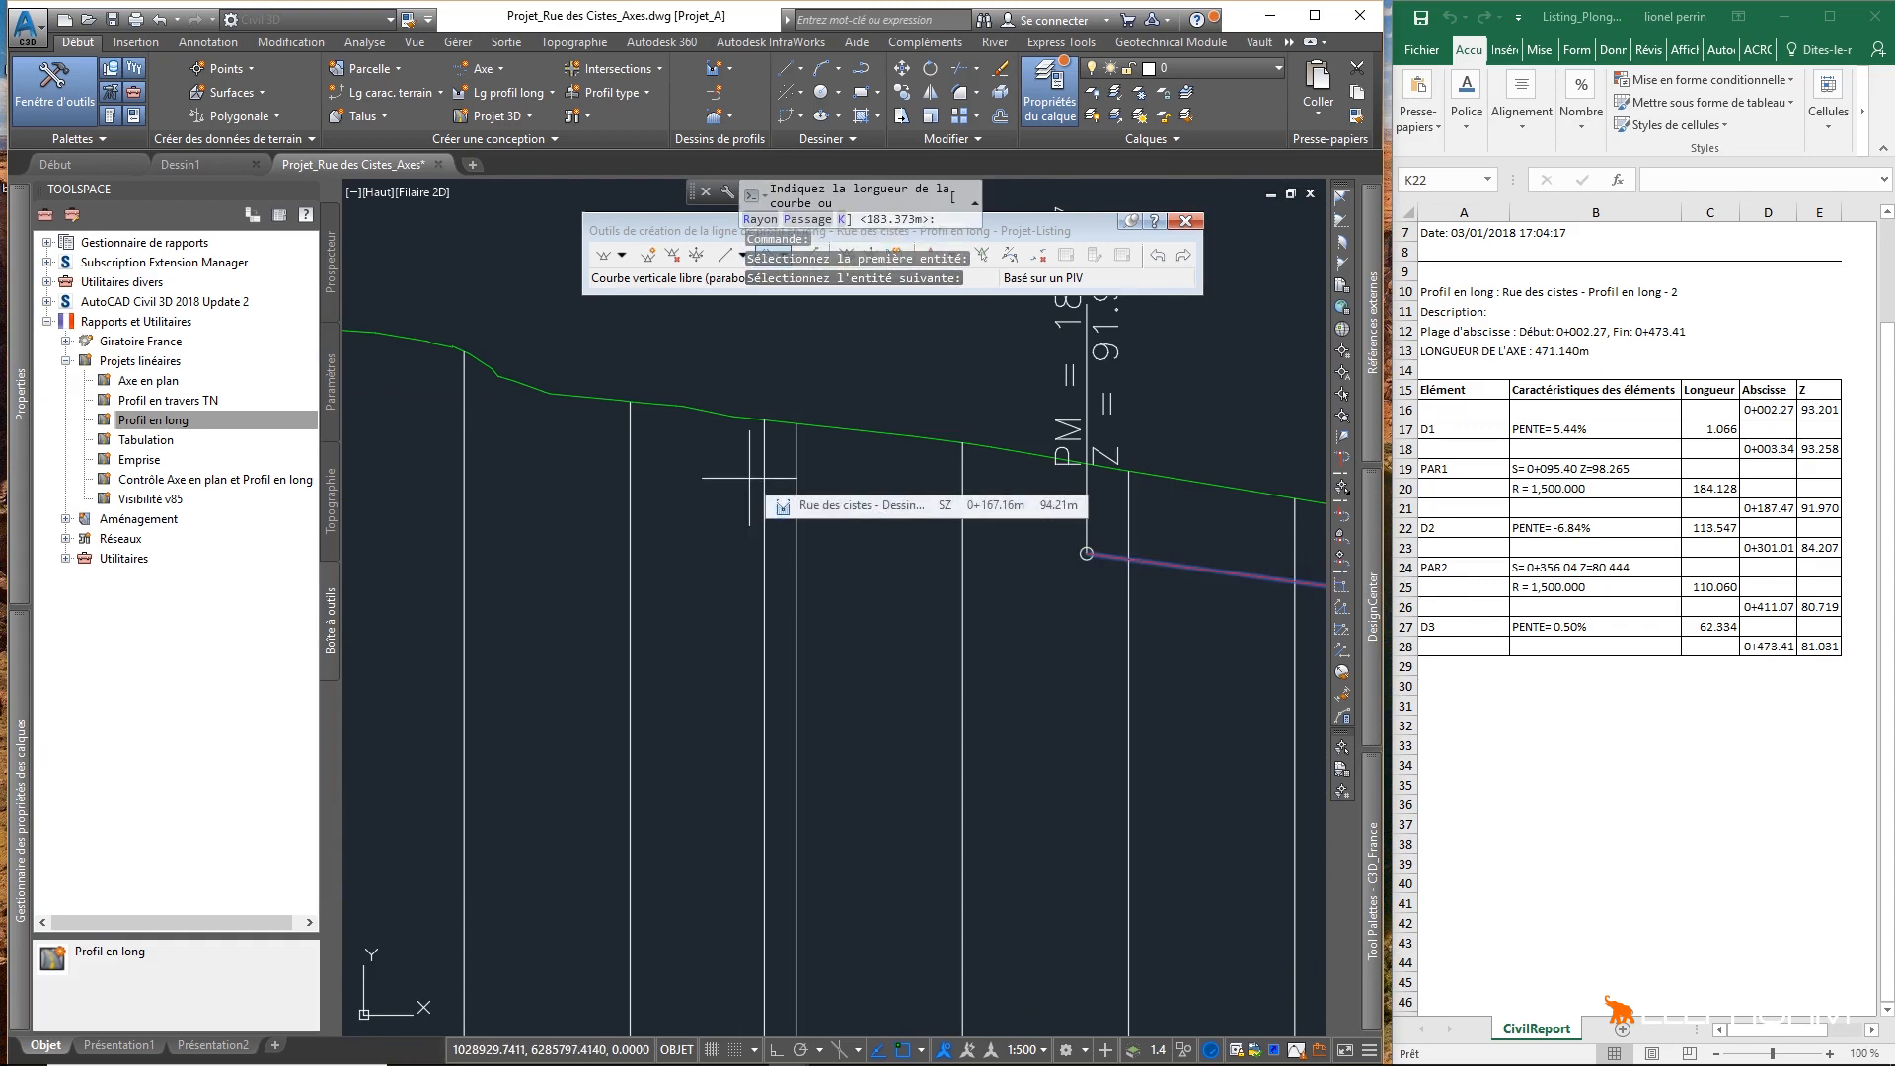
pyautogui.write('r')
pyautogui.press('Return')
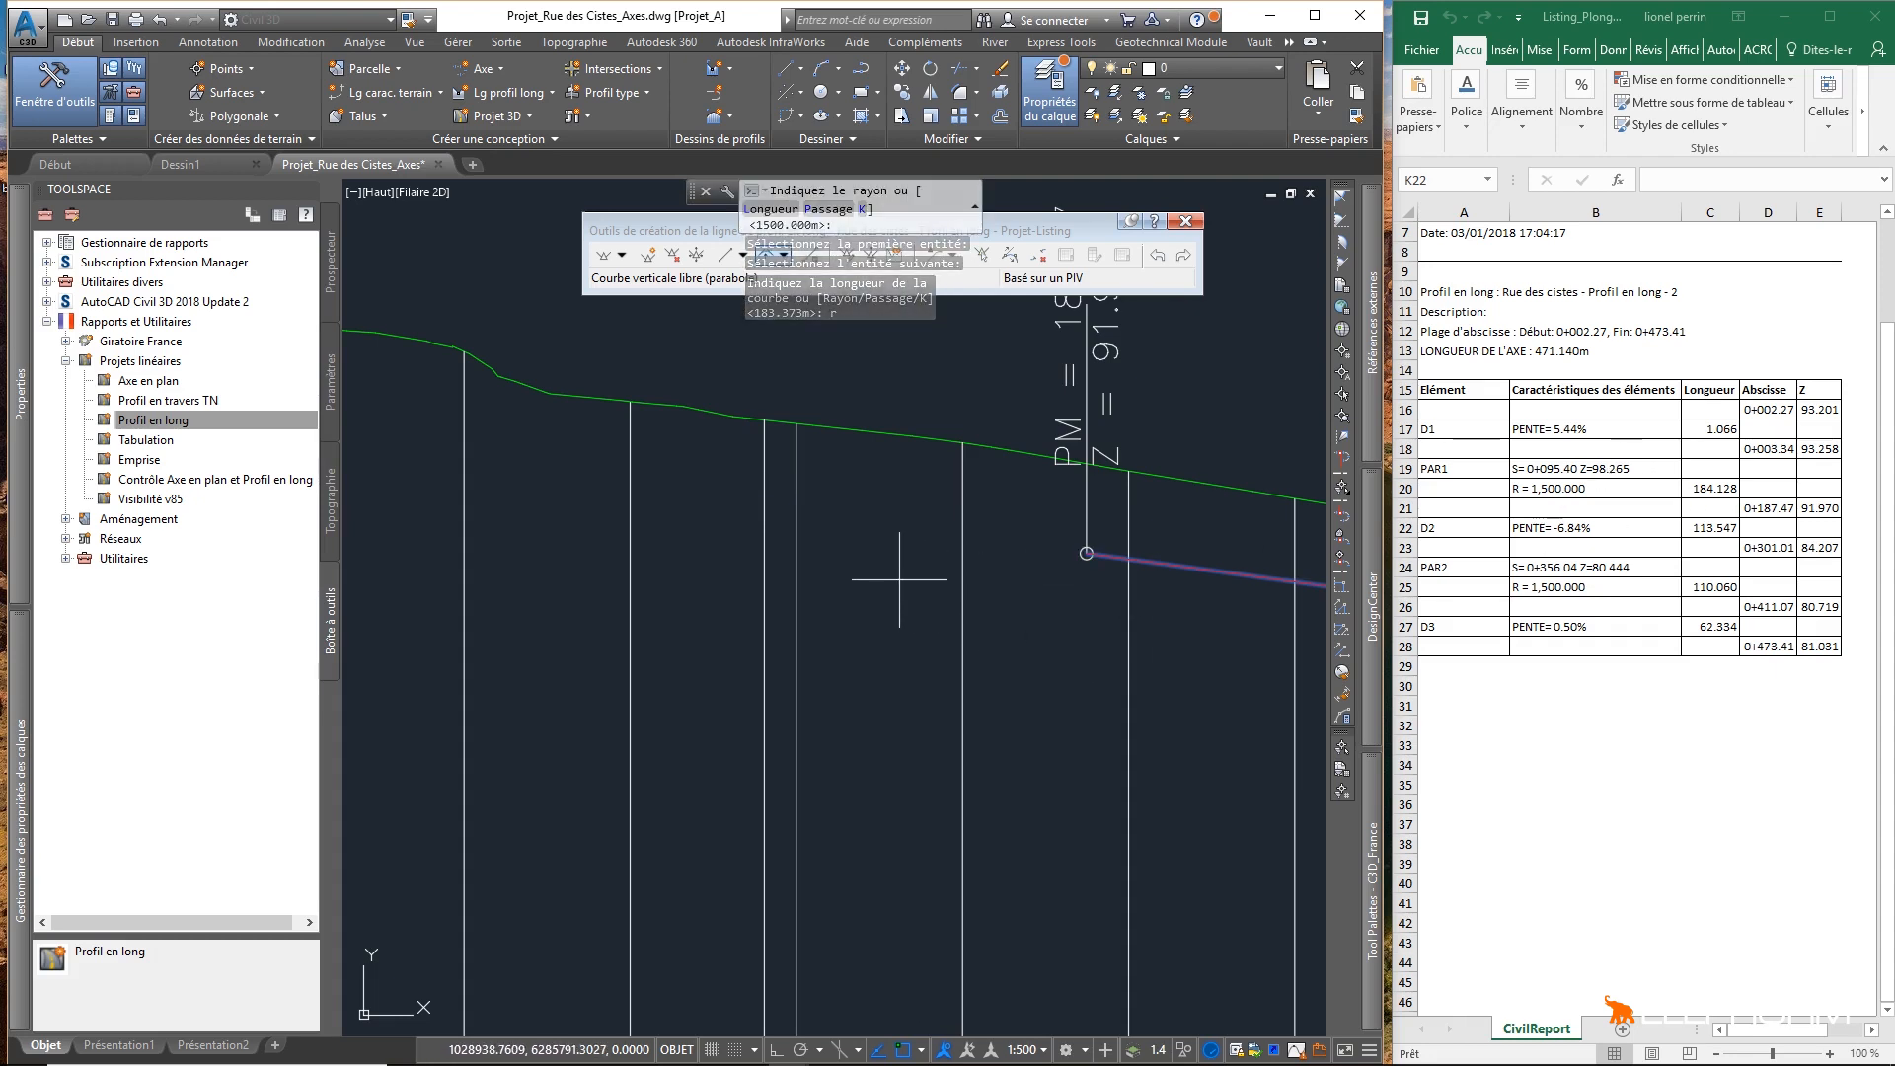
pyautogui.write('1500')
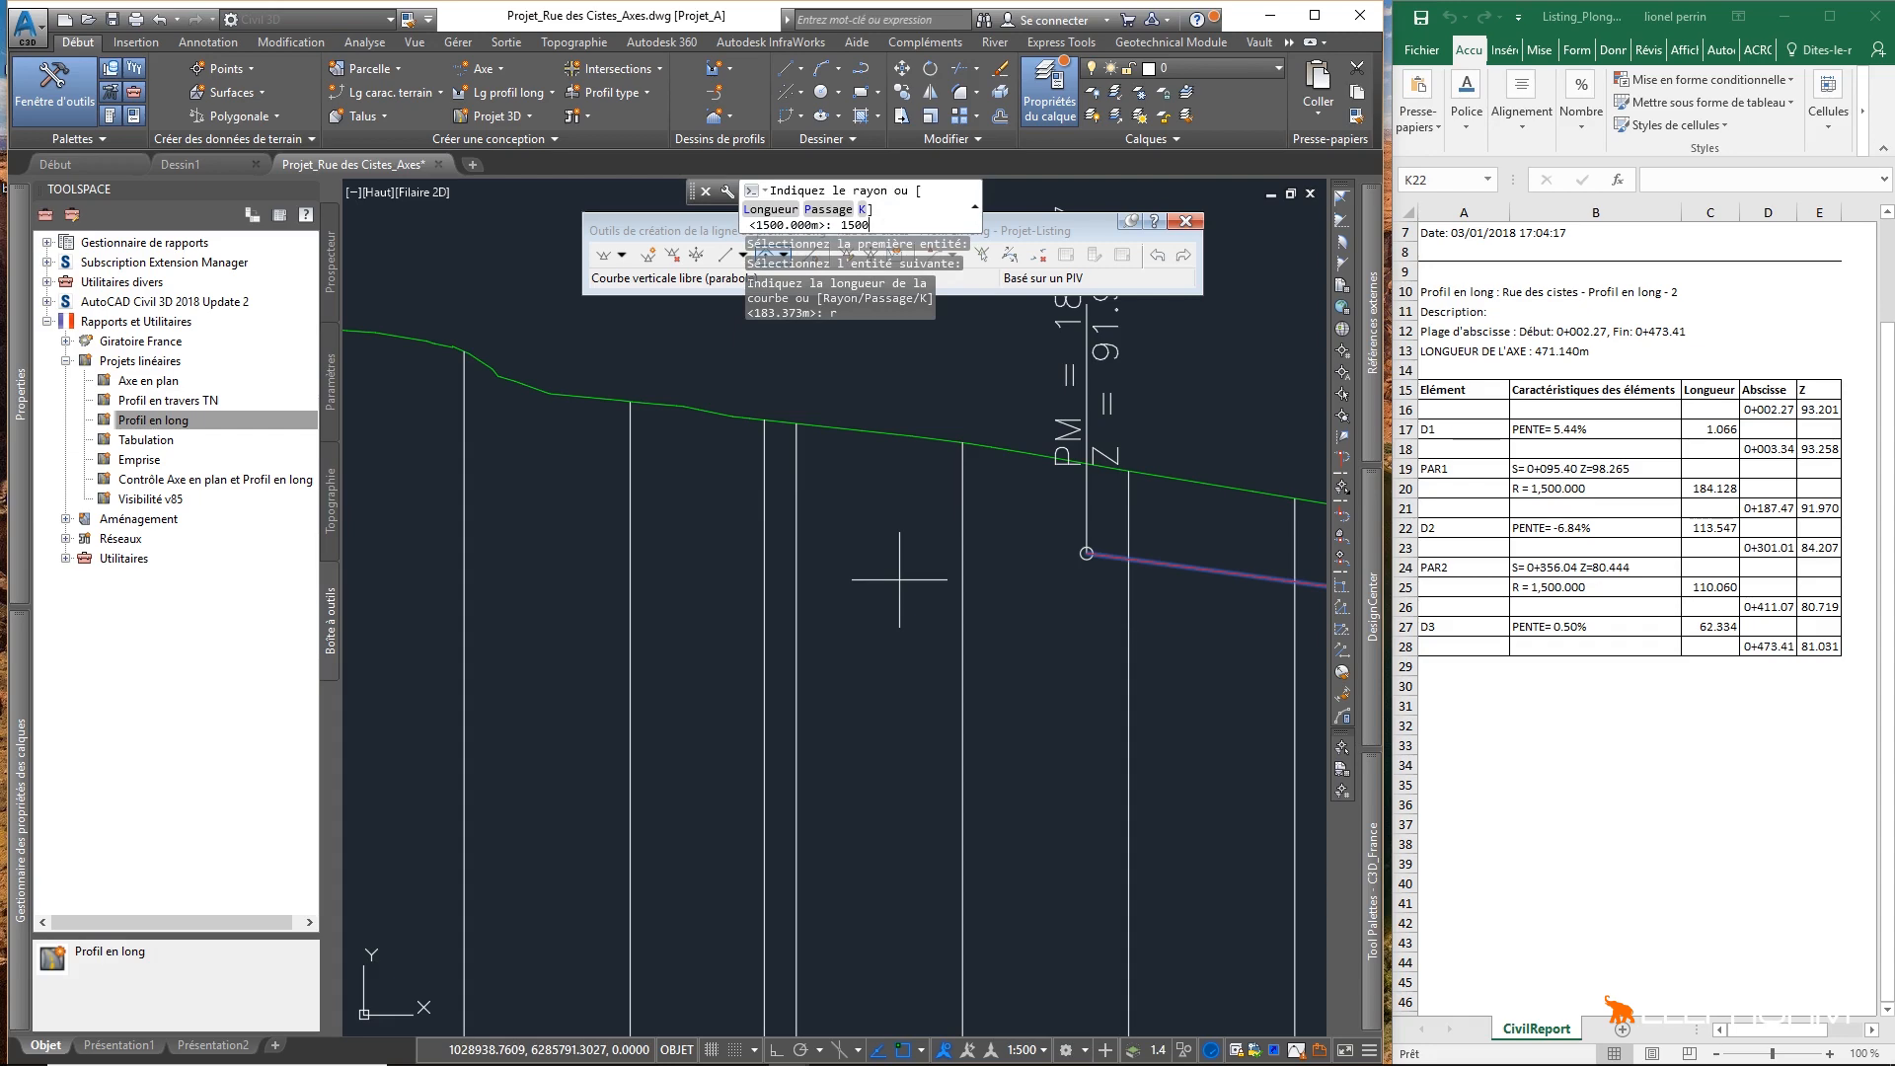
pyautogui.press('Return')
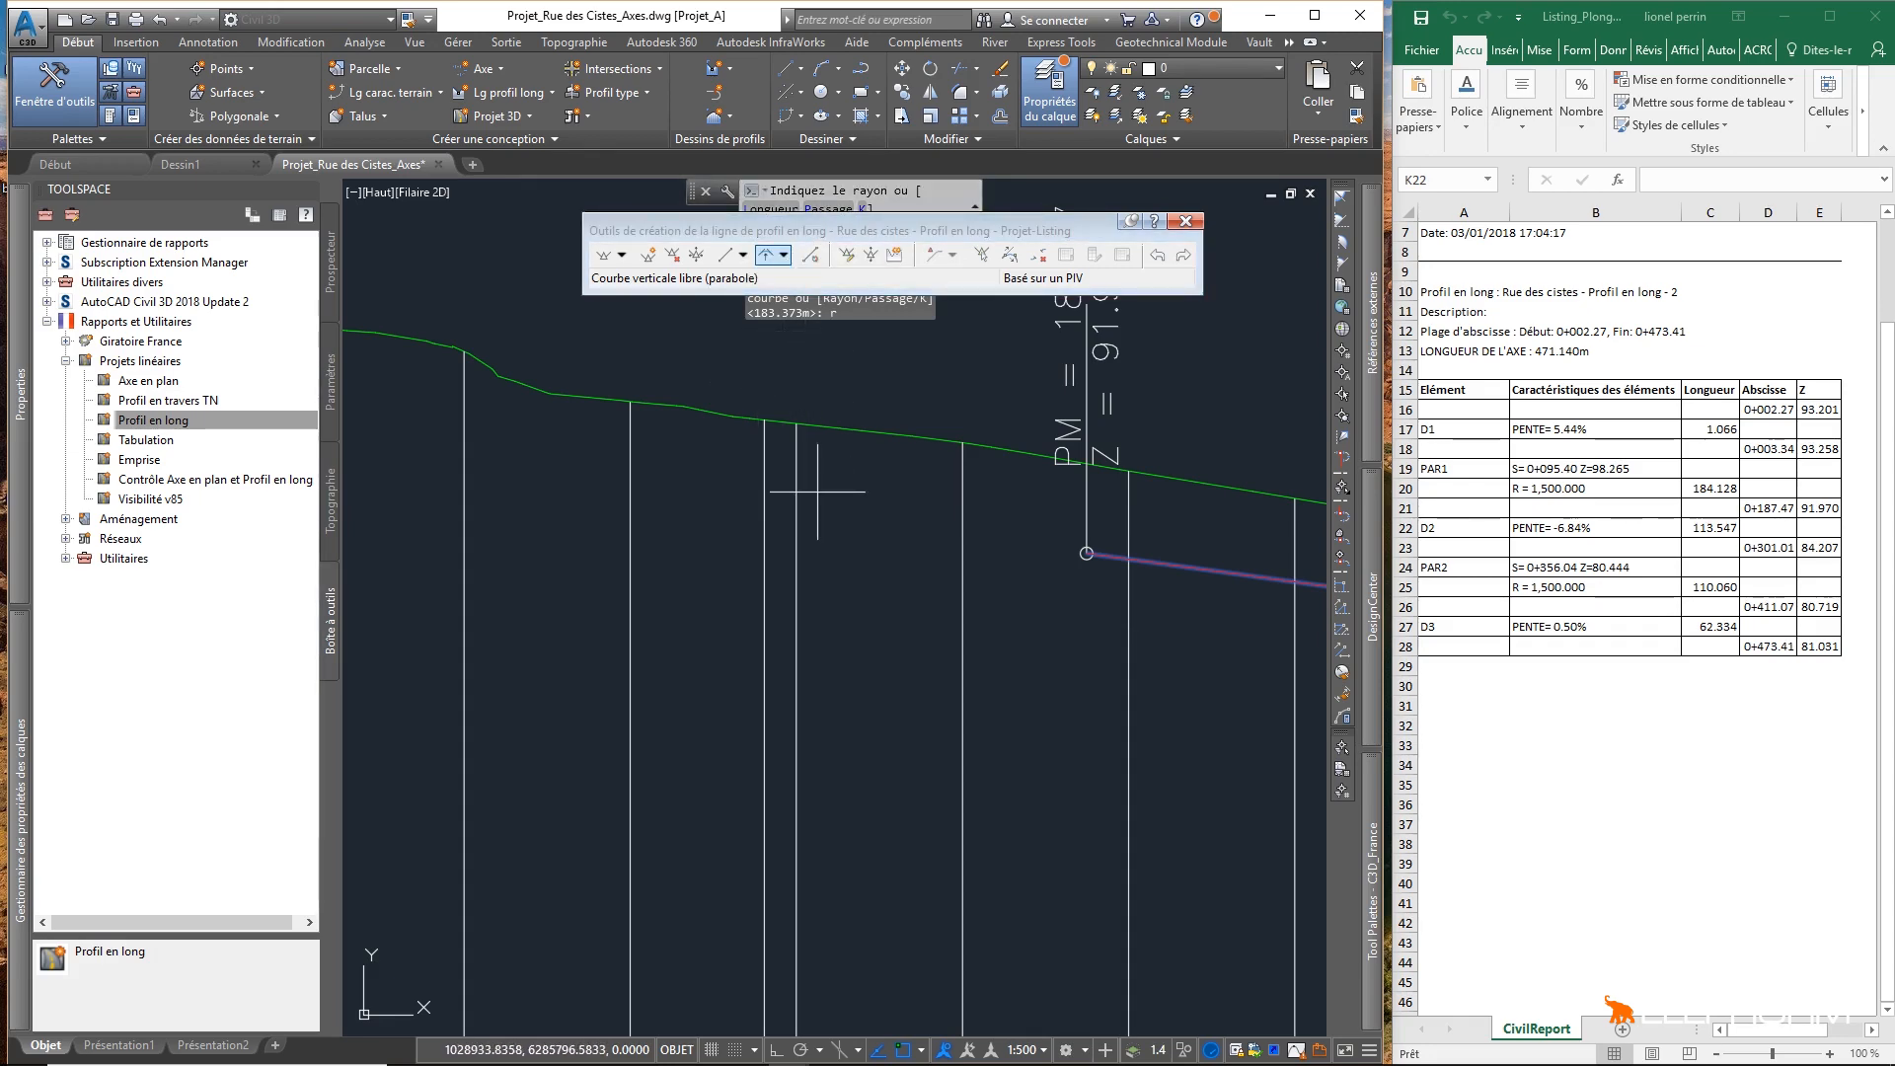
# Step: Join the second and third project tangents with a free parabolic vertical curve of radius 1500 and finish the curve command
pyautogui.scroll(-6, 829, 489)
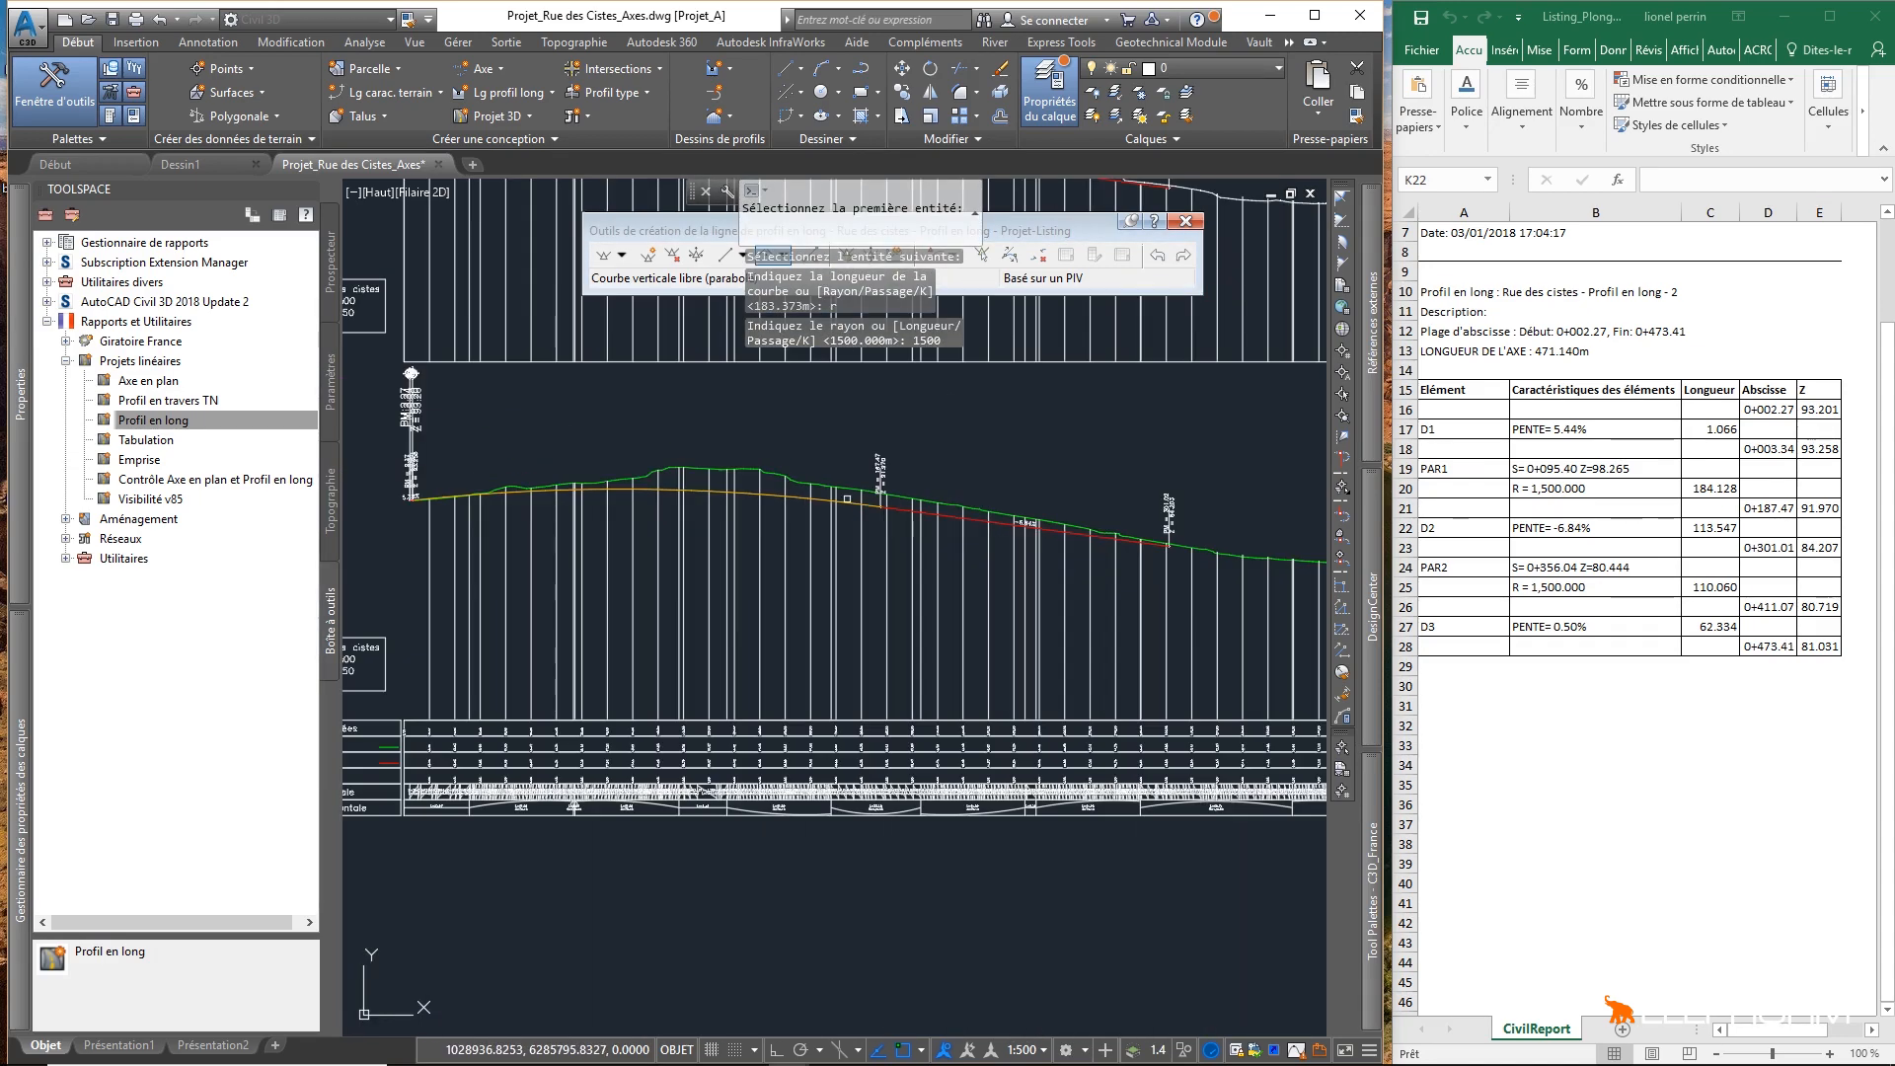
pyautogui.scroll(6, 972, 515)
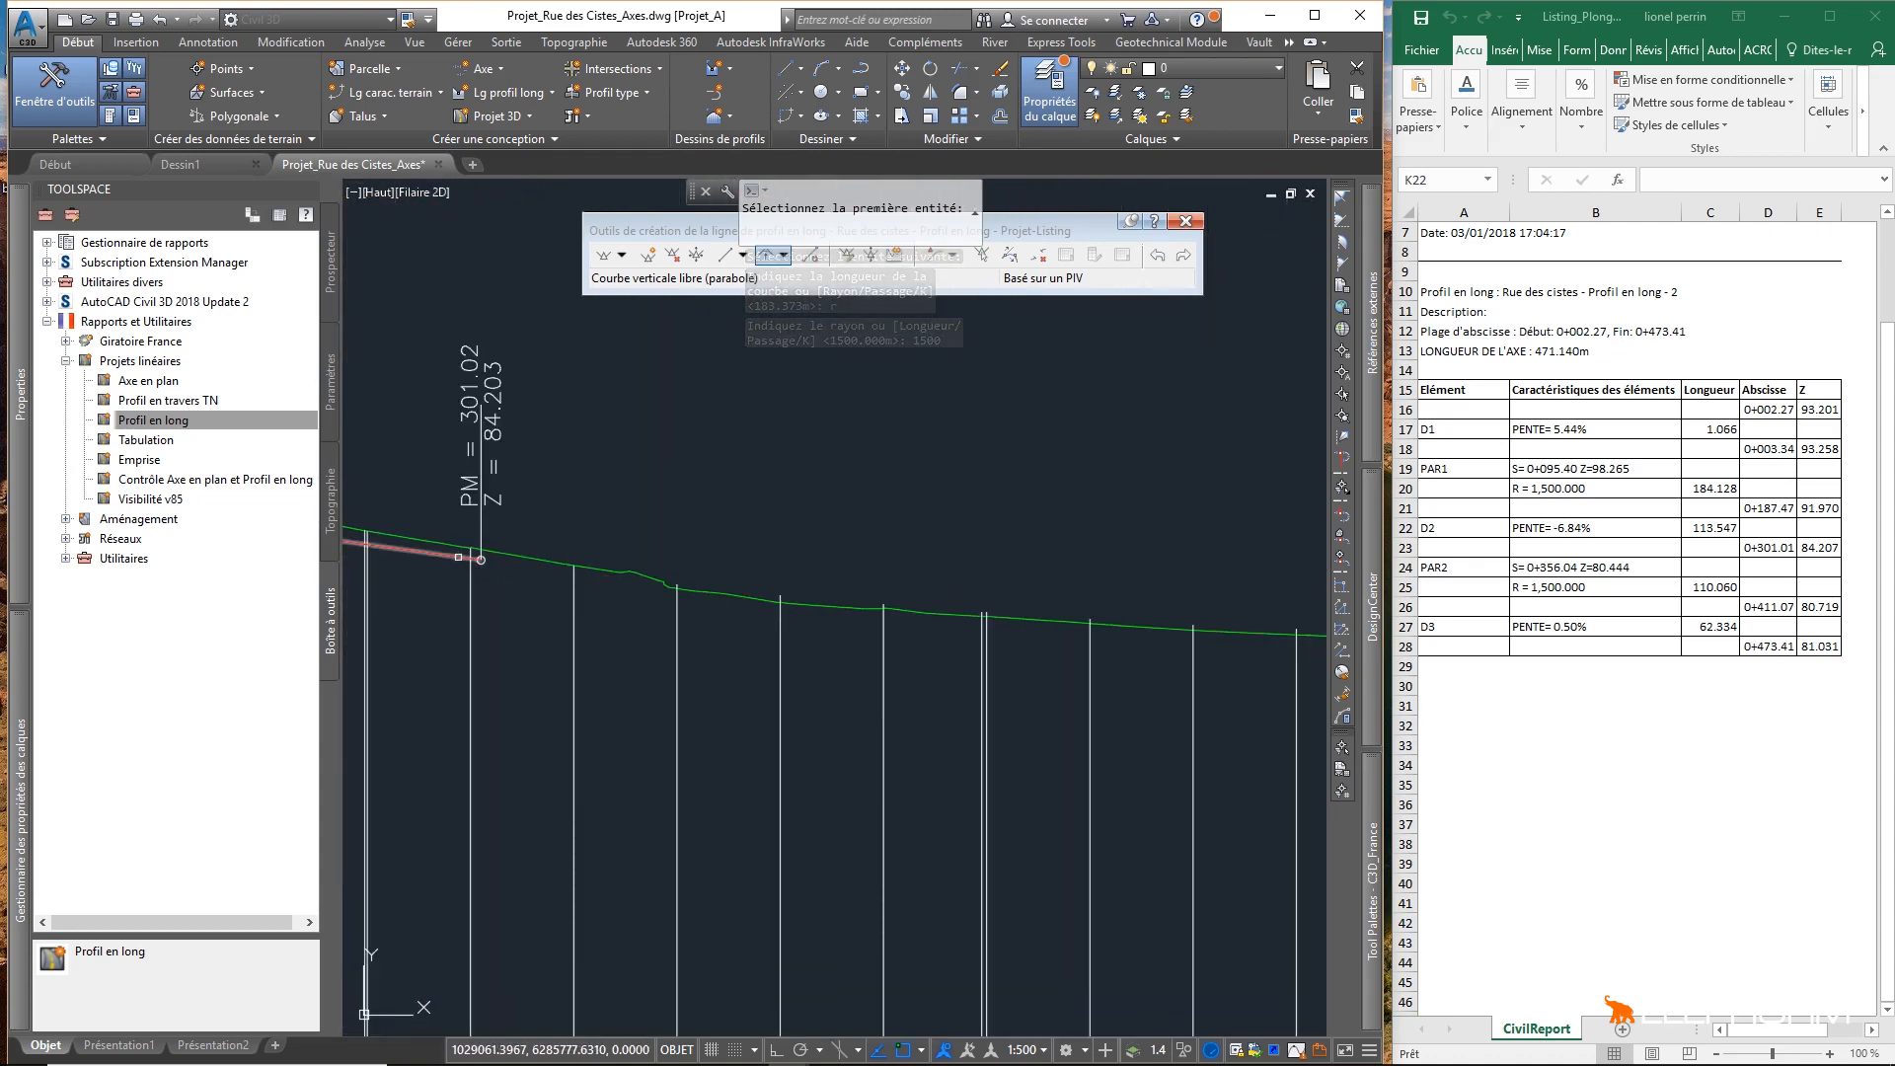
pyautogui.click(463, 556)
pyautogui.moveTo(993, 609); pyautogui.dragTo(524, 624, button='middle')
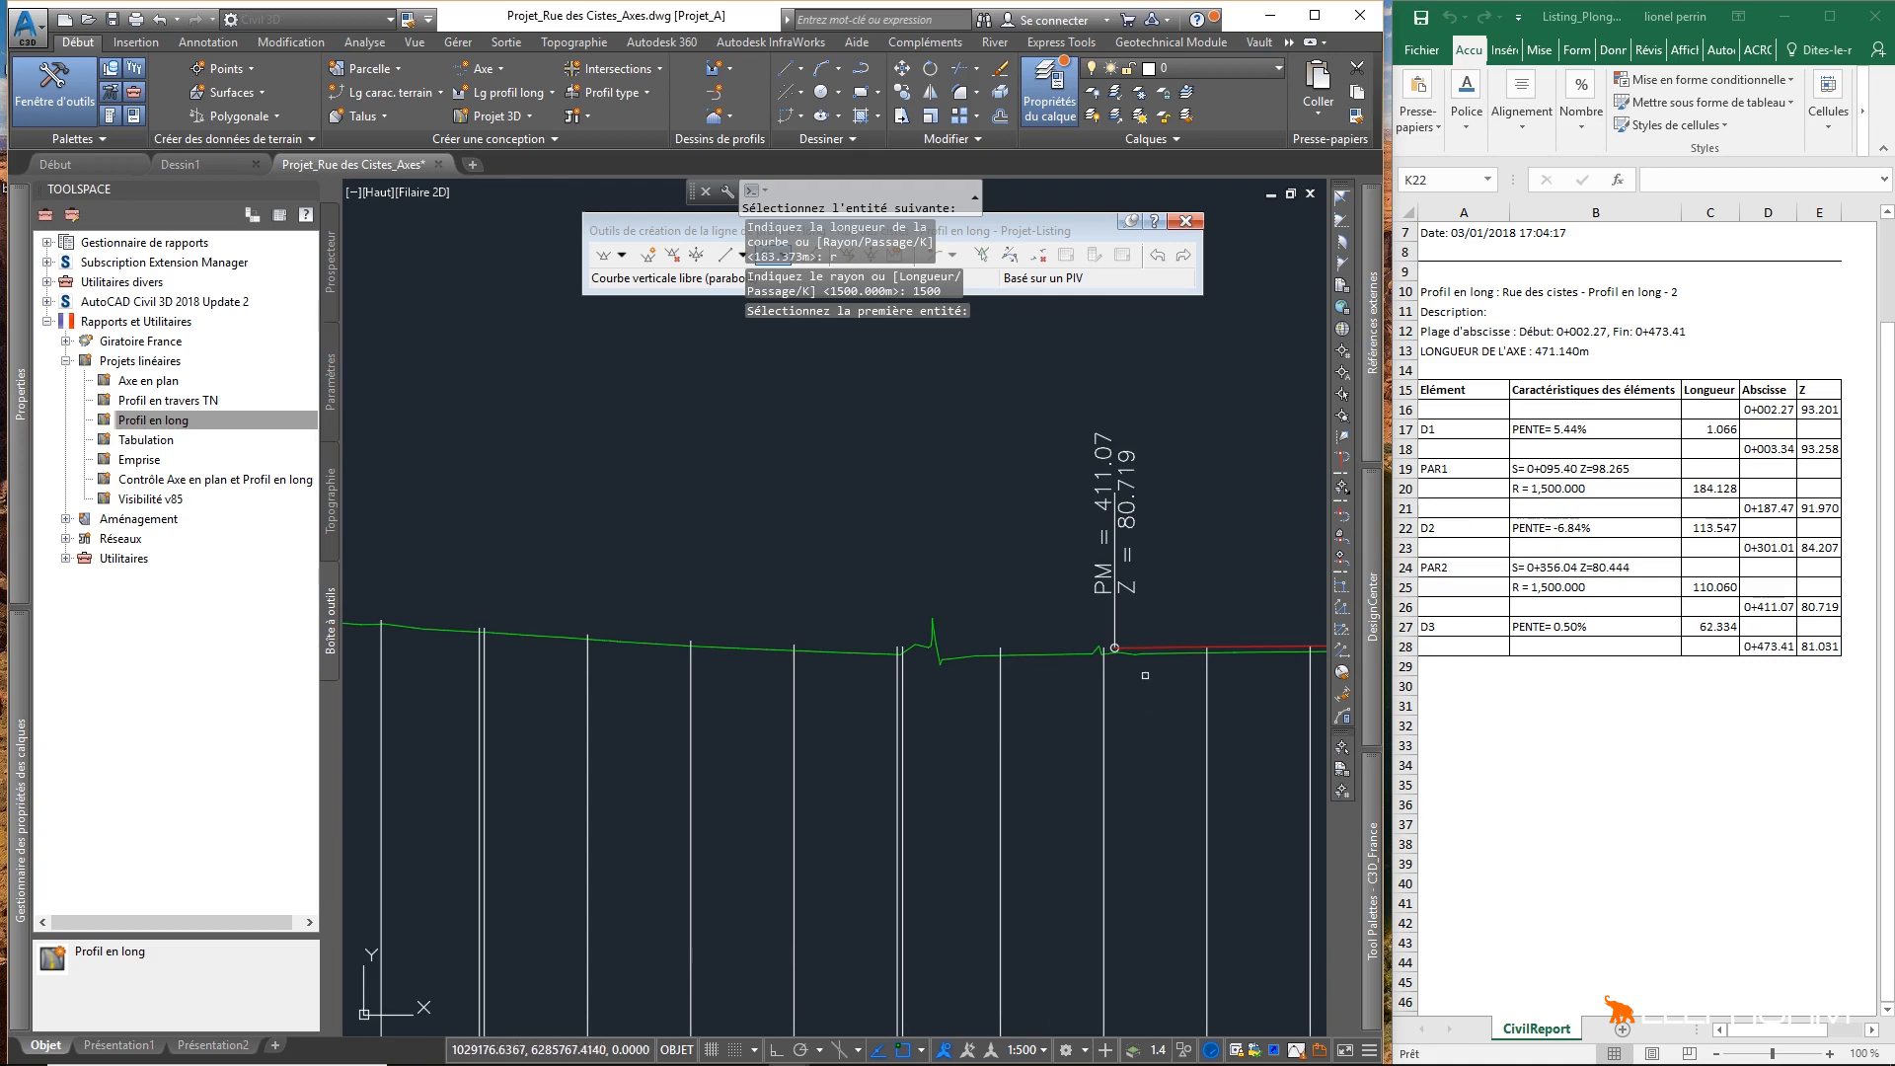
pyautogui.click(1135, 650)
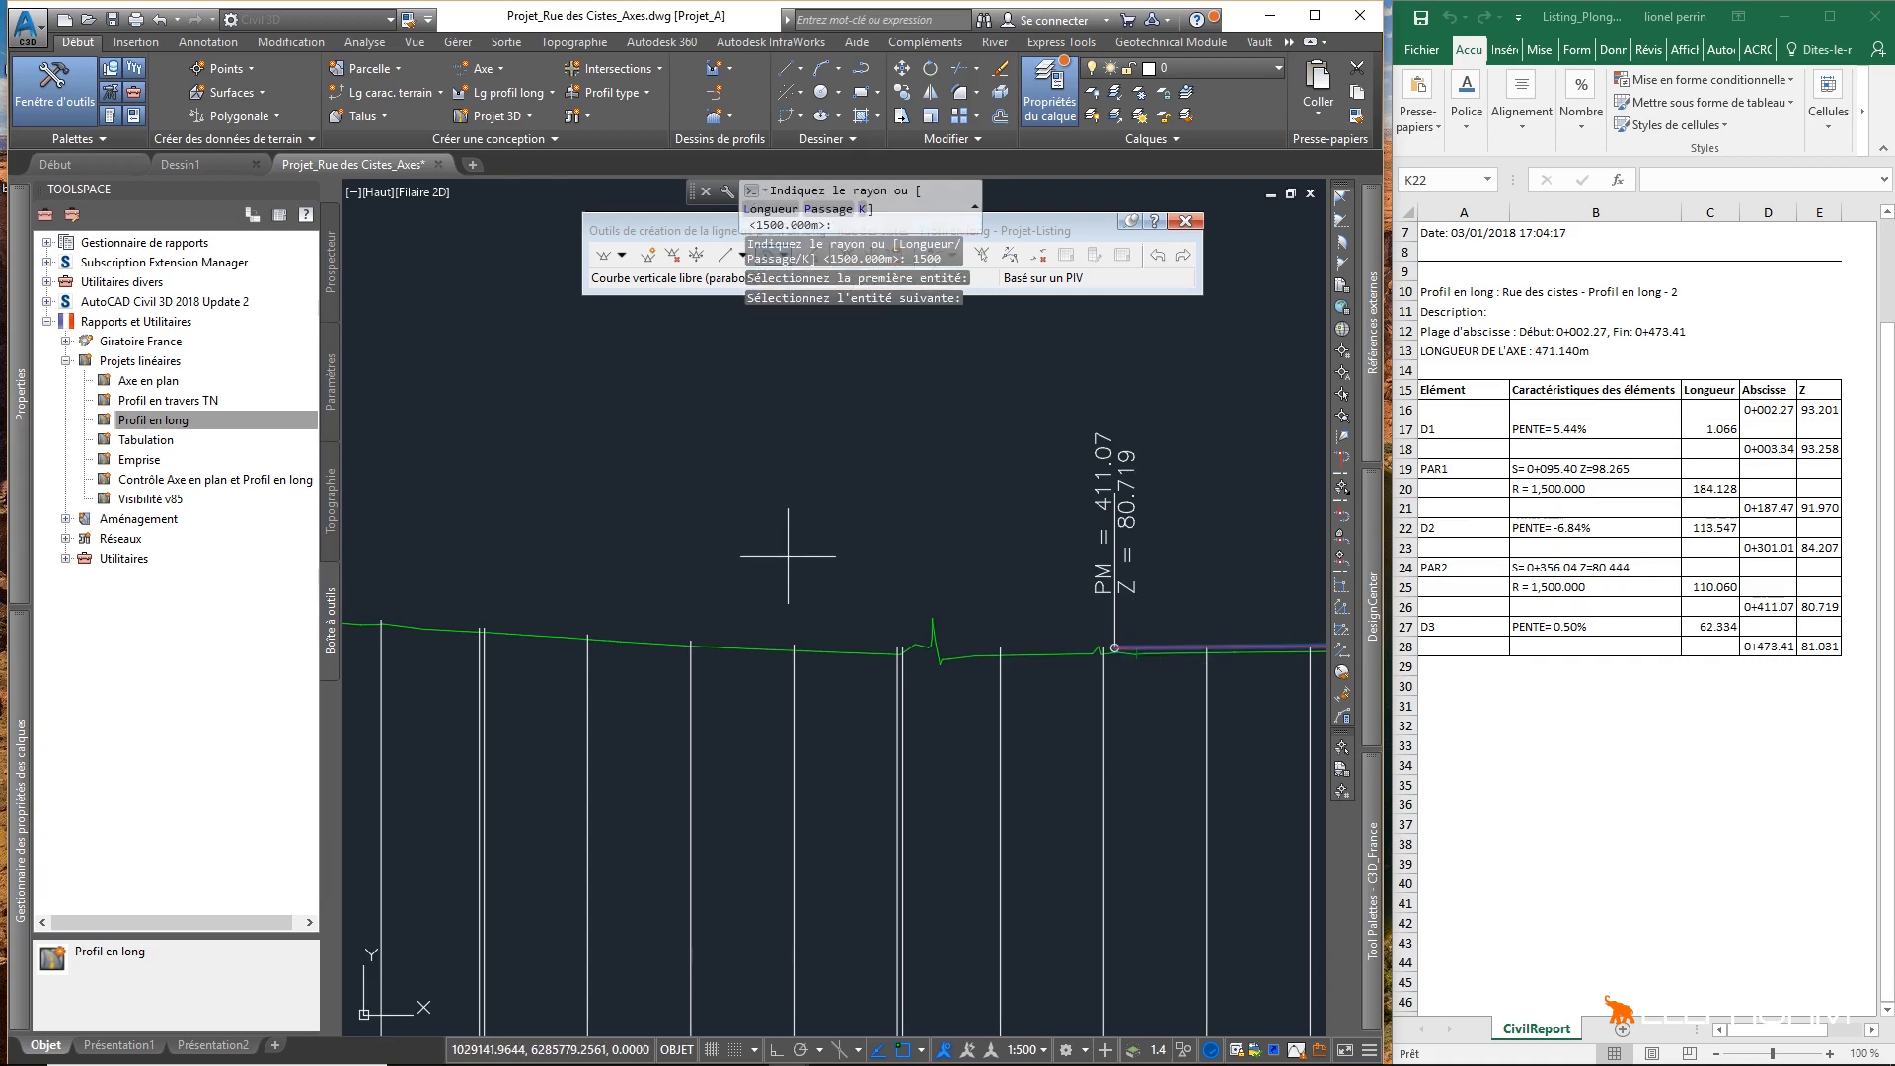
pyautogui.press('Return')
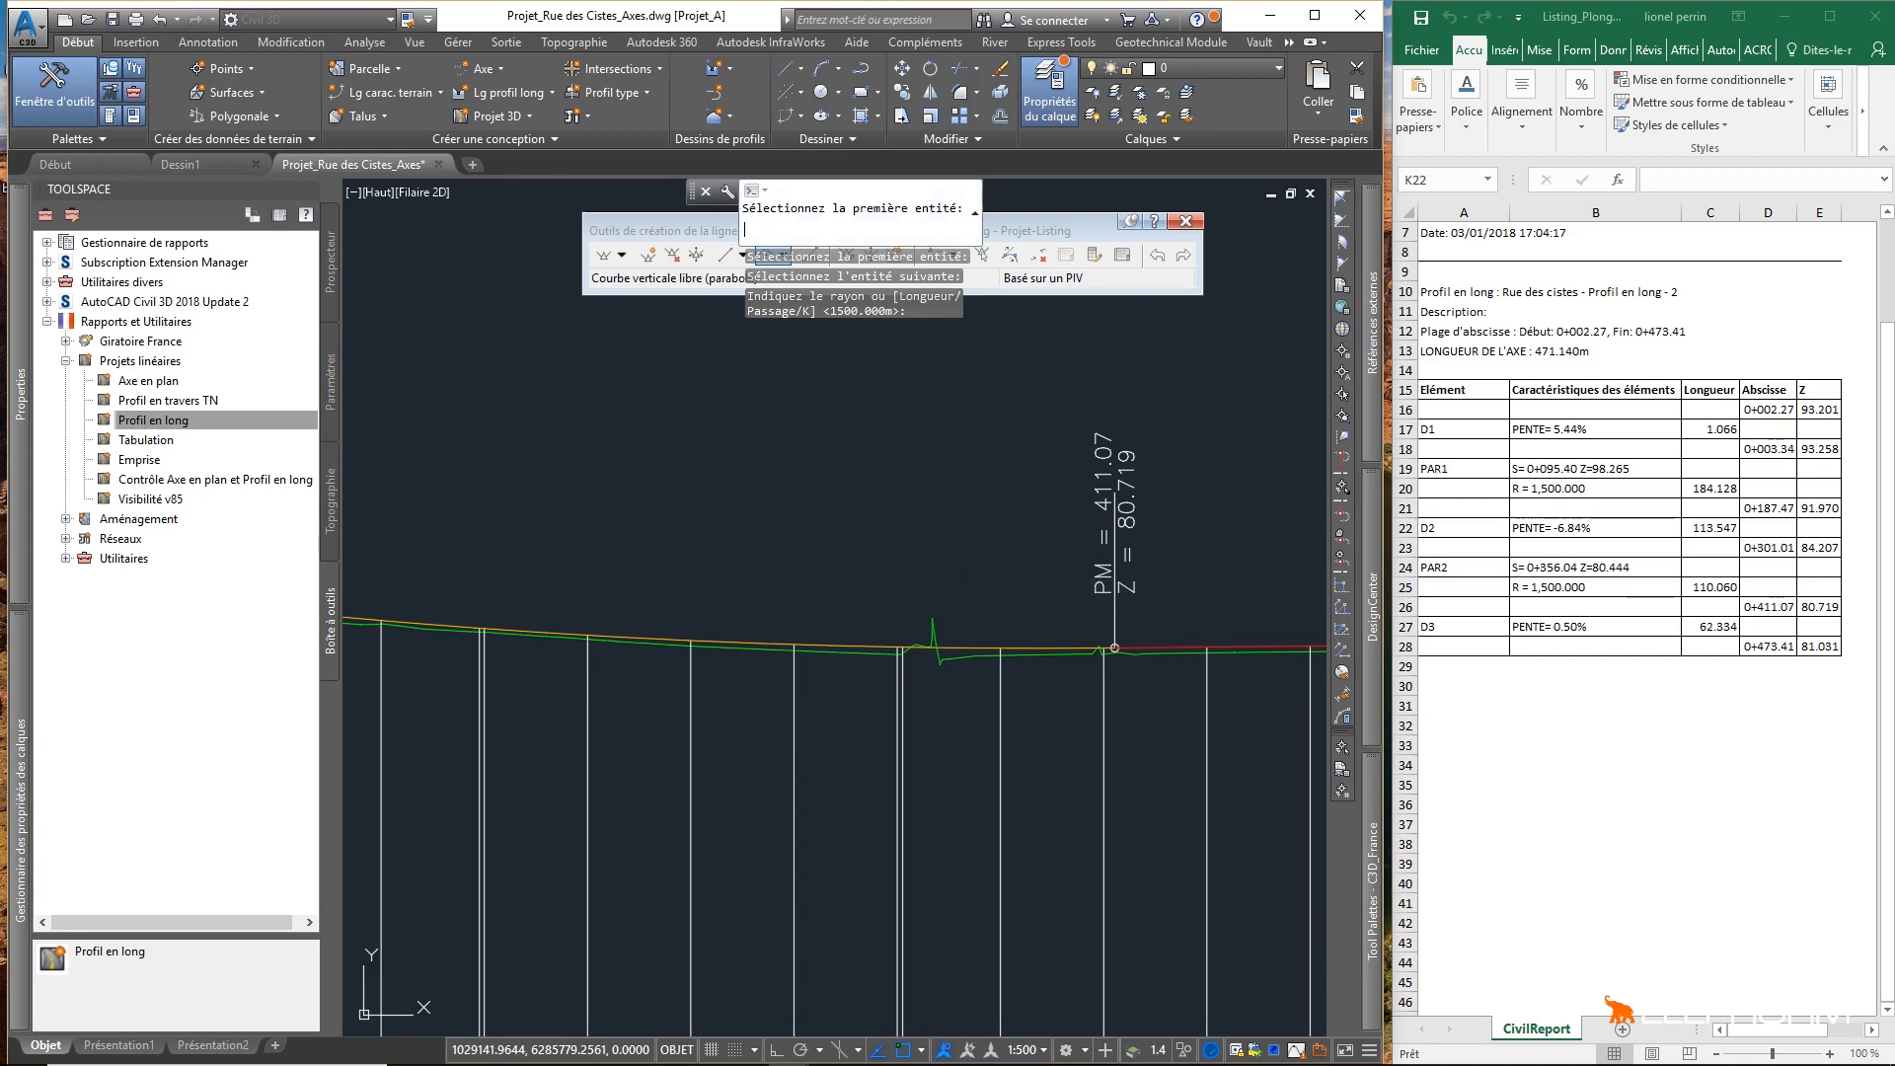
pyautogui.scroll(-5, 876, 664)
pyautogui.scroll(1, 1056, 643)
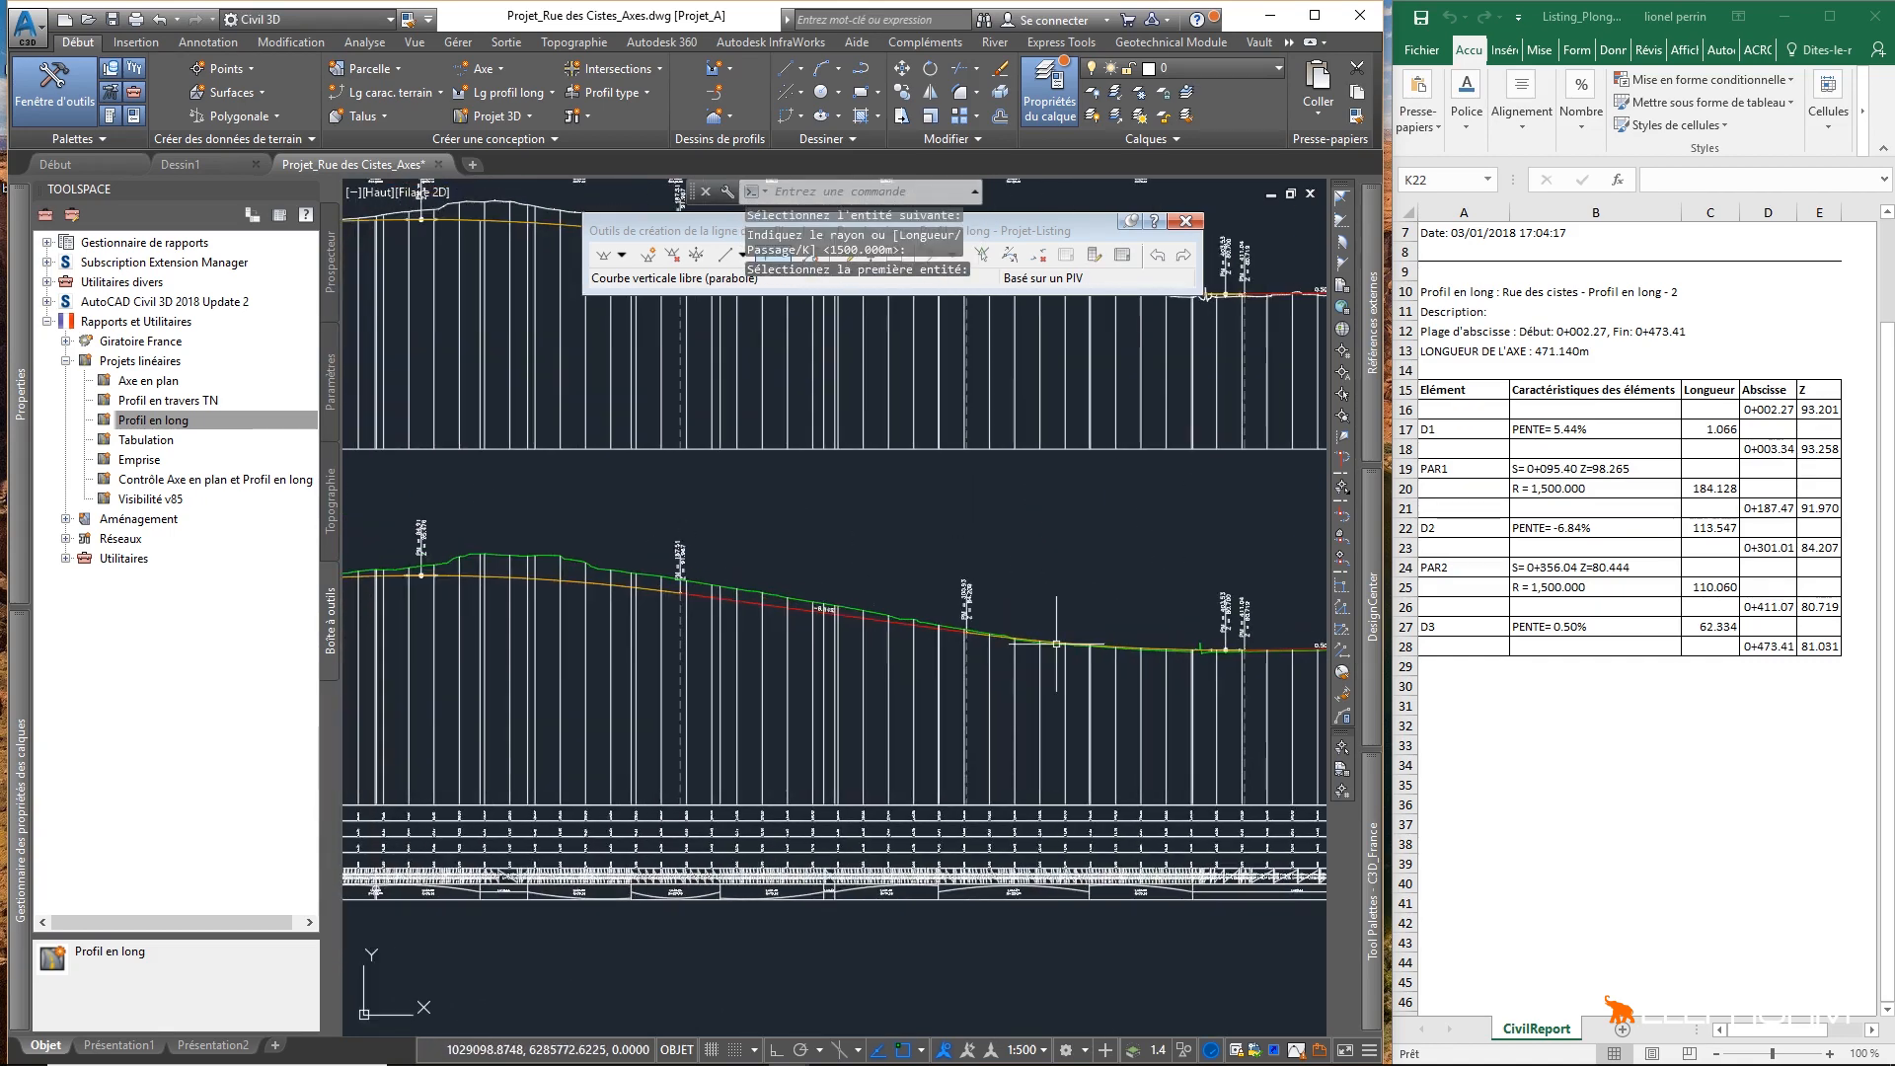
pyautogui.scroll(-3, 1056, 644)
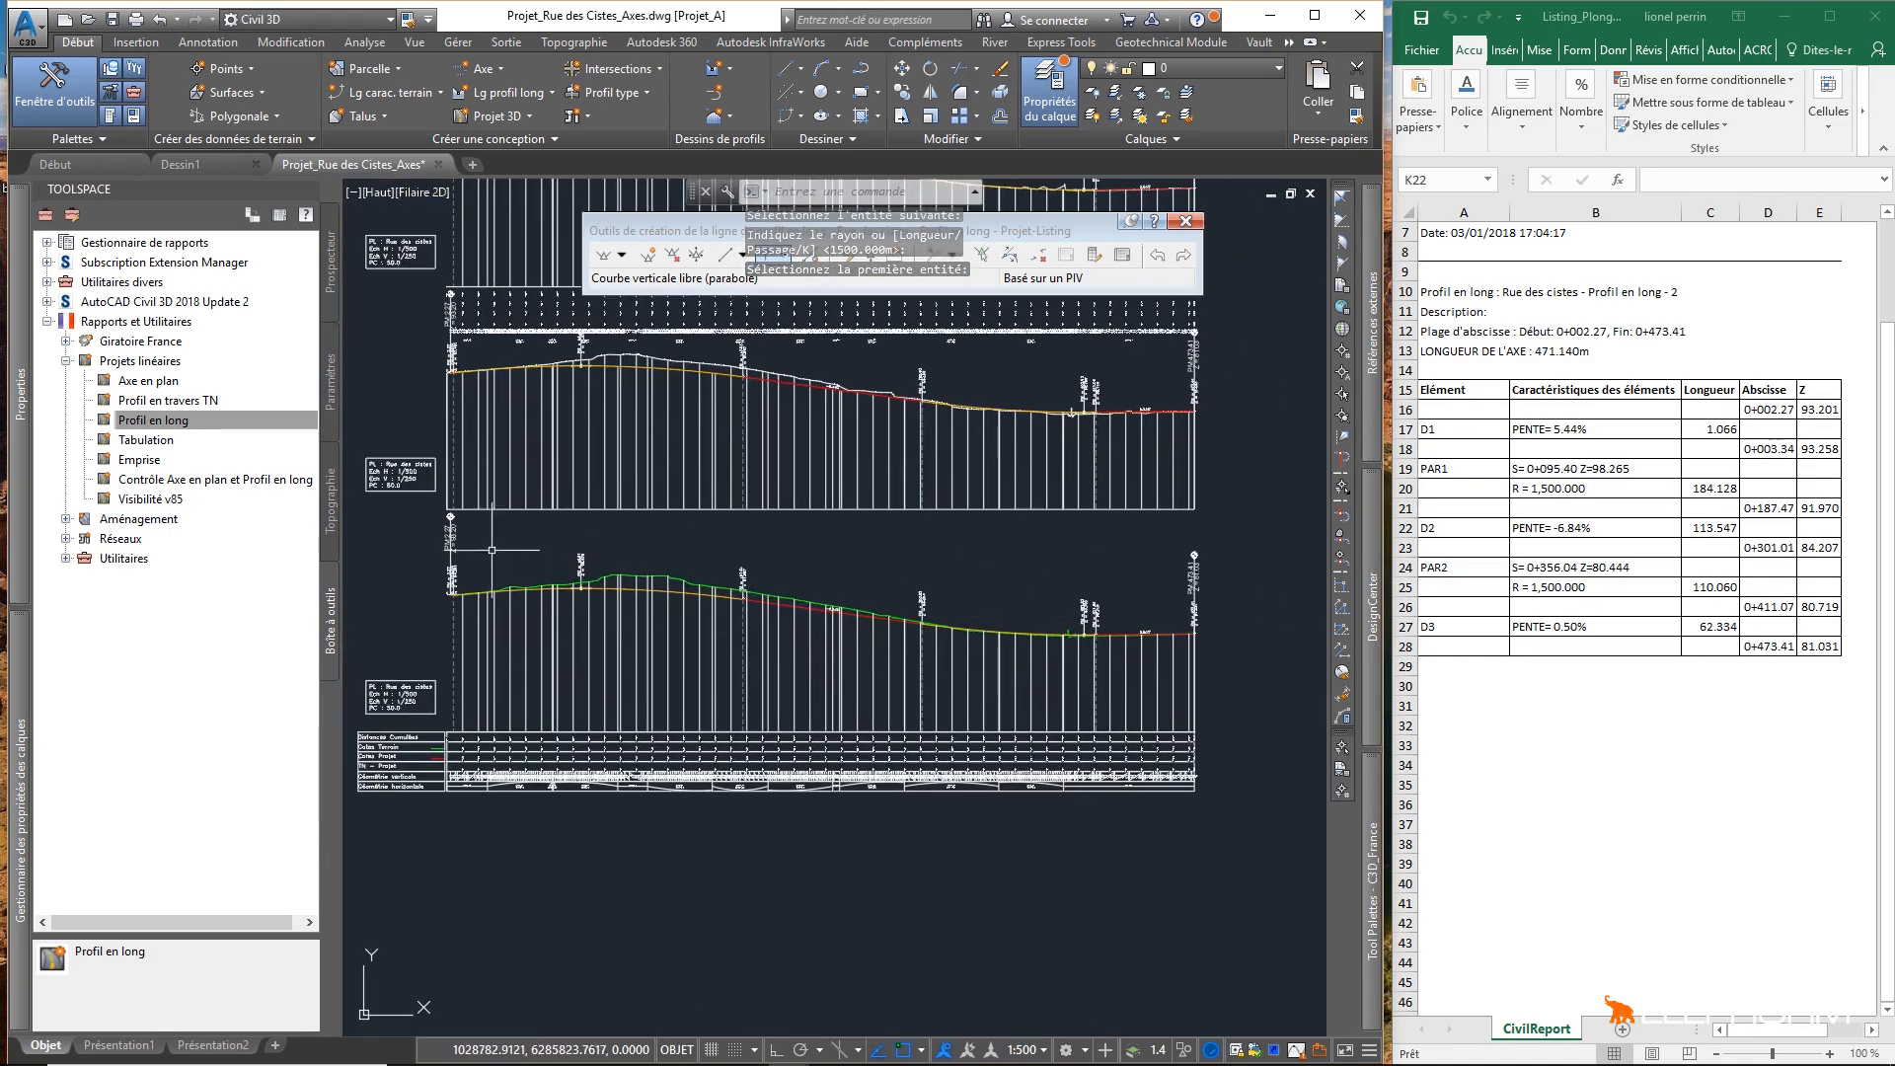